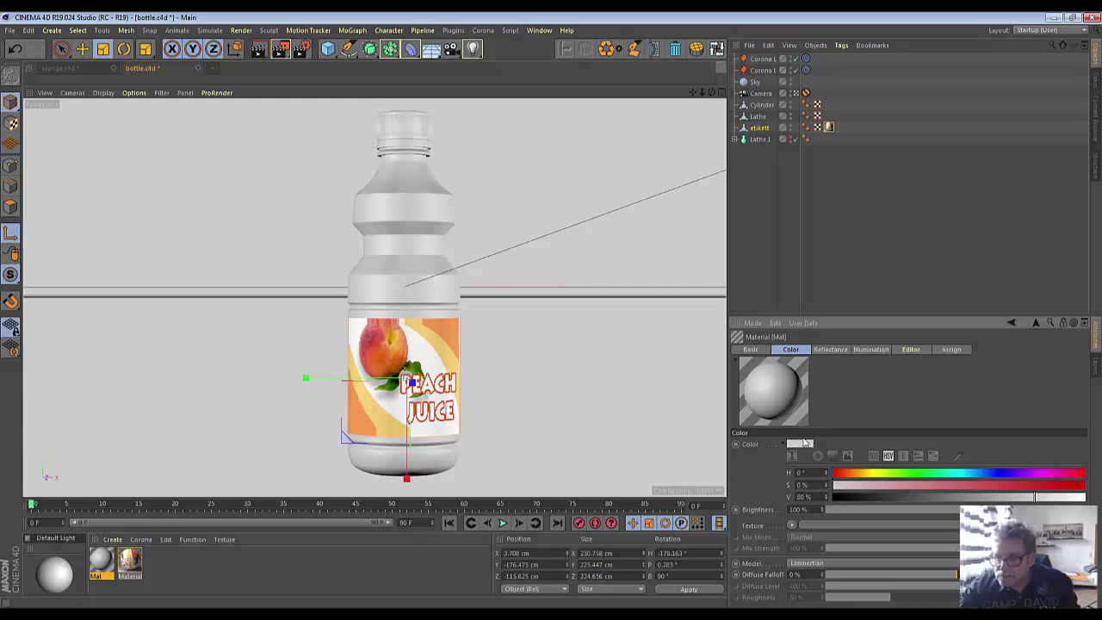
# - Delete the unused Mat material, leaving only the peach juice label material
pyautogui.doubleClick(102, 564)
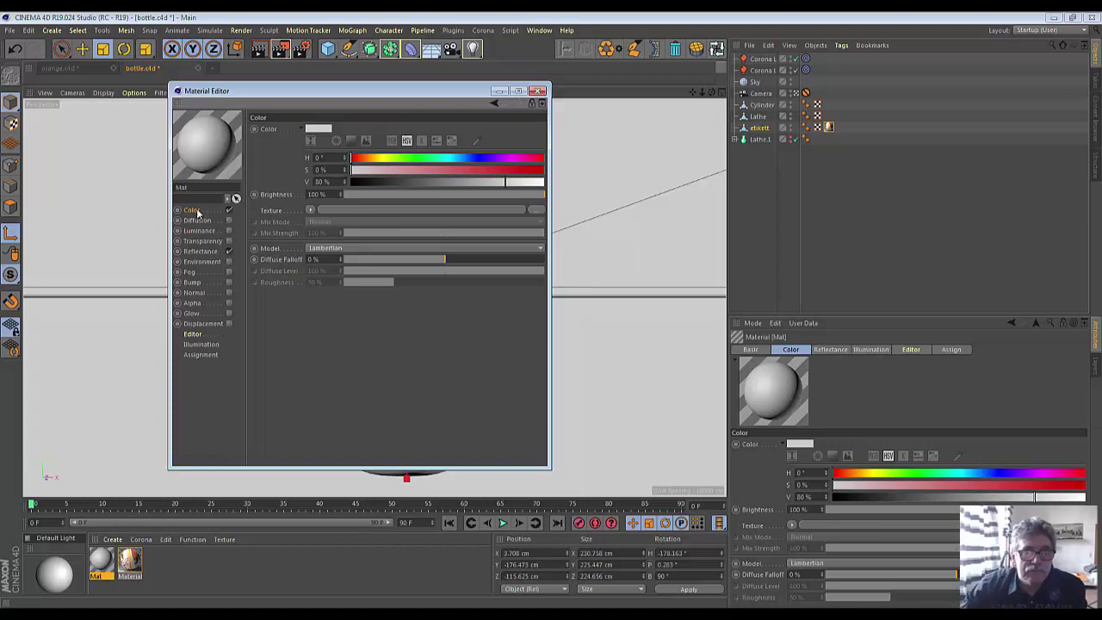
pyautogui.click(538, 90)
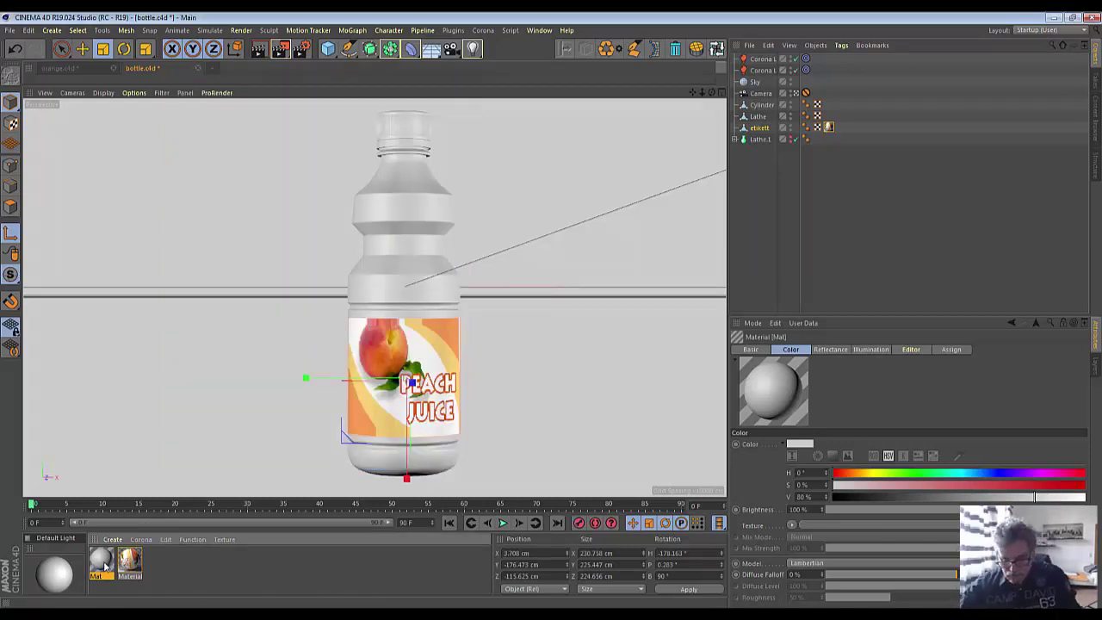
pyautogui.press('Delete')
pyautogui.click(141, 539)
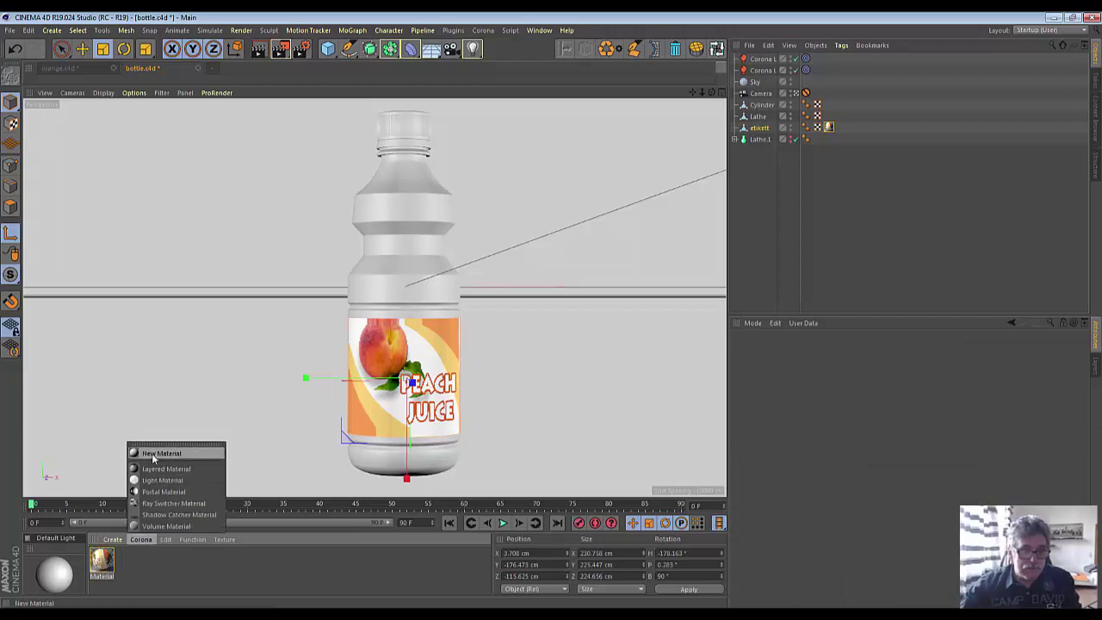
# - Create a new Corona material and darken its diffuse colour to 8% value
pyautogui.click(164, 449)
pyautogui.doubleClick(102, 563)
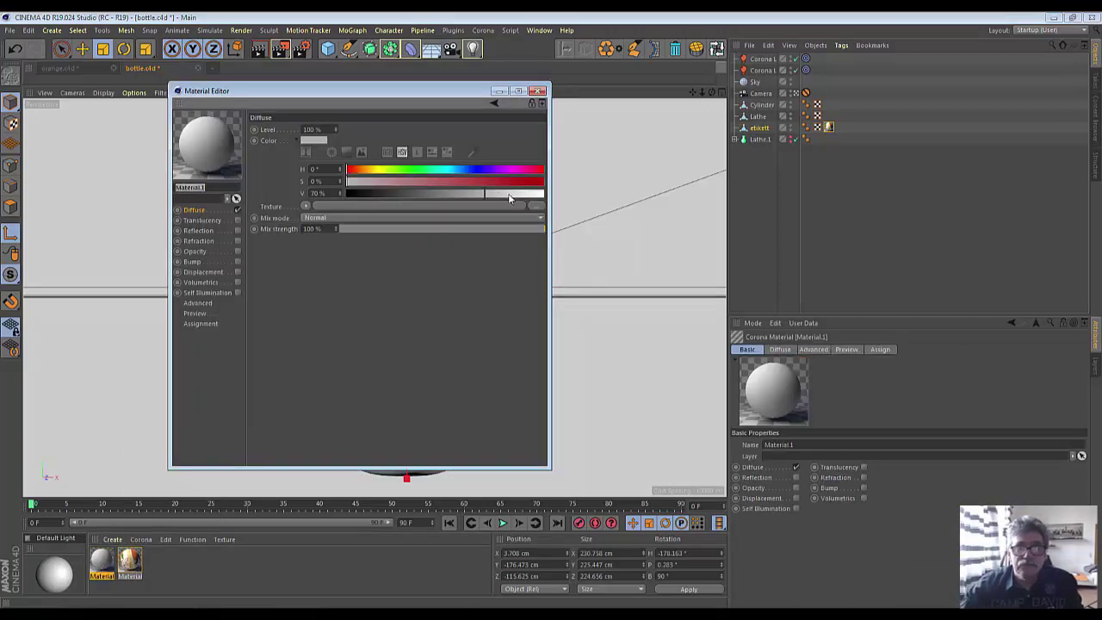
pyautogui.moveTo(484, 195); pyautogui.dragTo(361, 201)
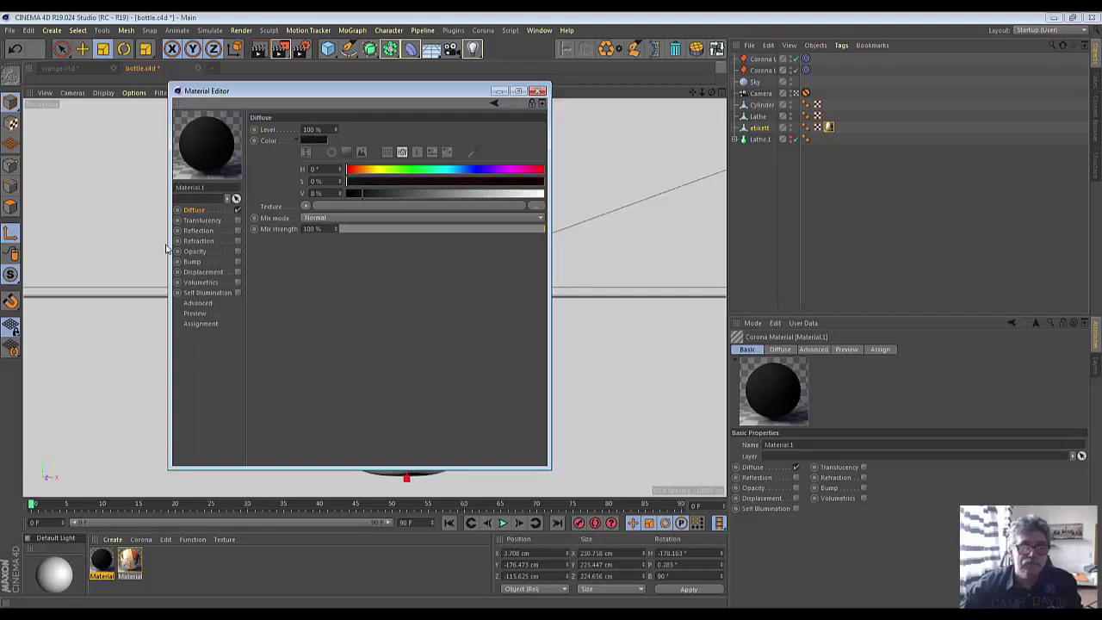
# - Enable reflection with Fresnel IOR 1.32, glossiness 0.58 and anisotropy rotation 30
pyautogui.click(200, 232)
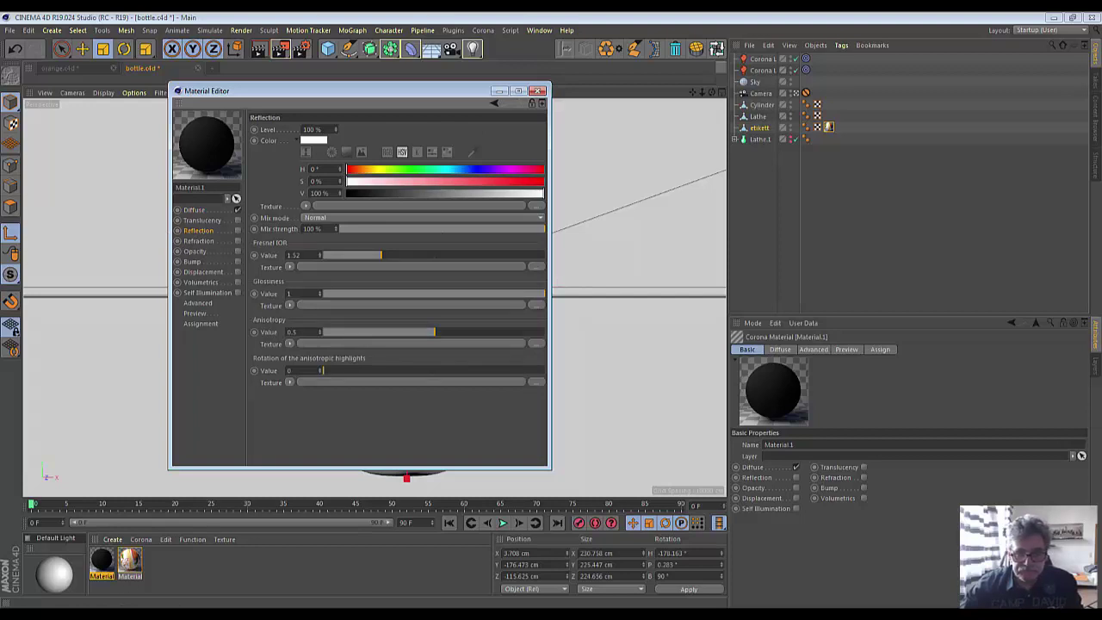
pyautogui.press('F10')
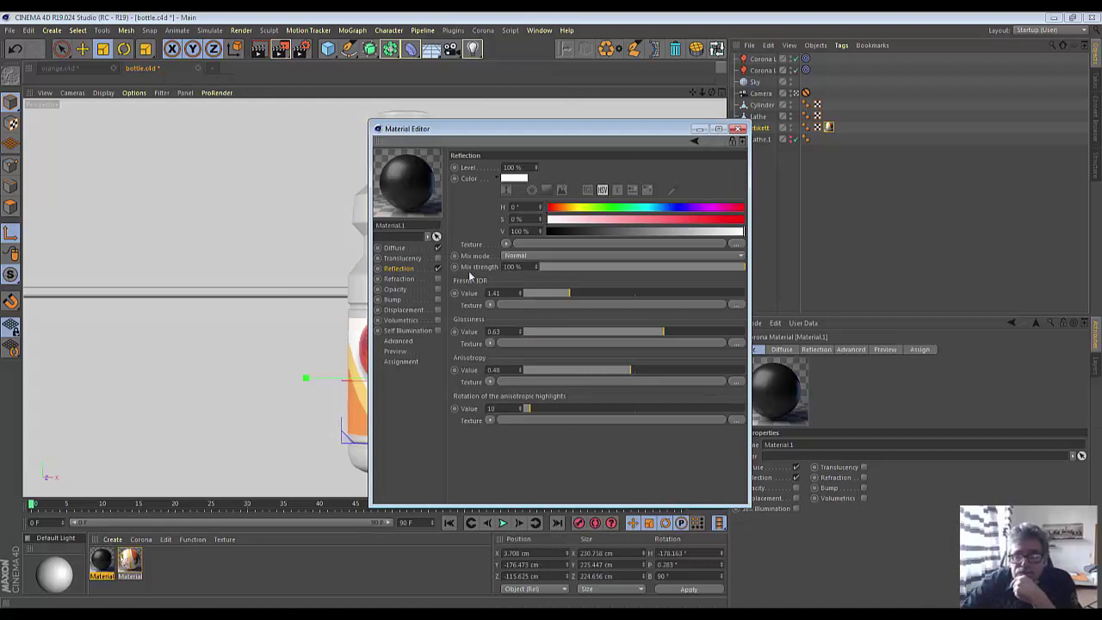
pyautogui.moveTo(567, 294)
pyautogui.mouseDown()
pyautogui.moveTo(650, 309)
pyautogui.moveTo(563, 295)
pyautogui.mouseUp()
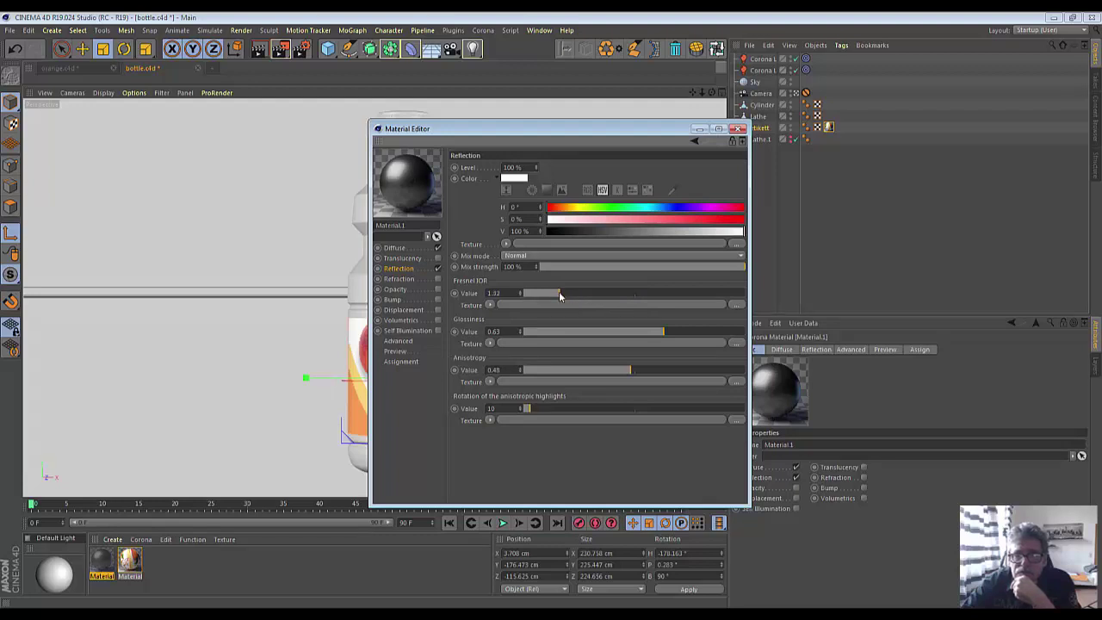
pyautogui.moveTo(669, 336)
pyautogui.mouseDown()
pyautogui.moveTo(621, 334)
pyautogui.moveTo(653, 334)
pyautogui.mouseUp()
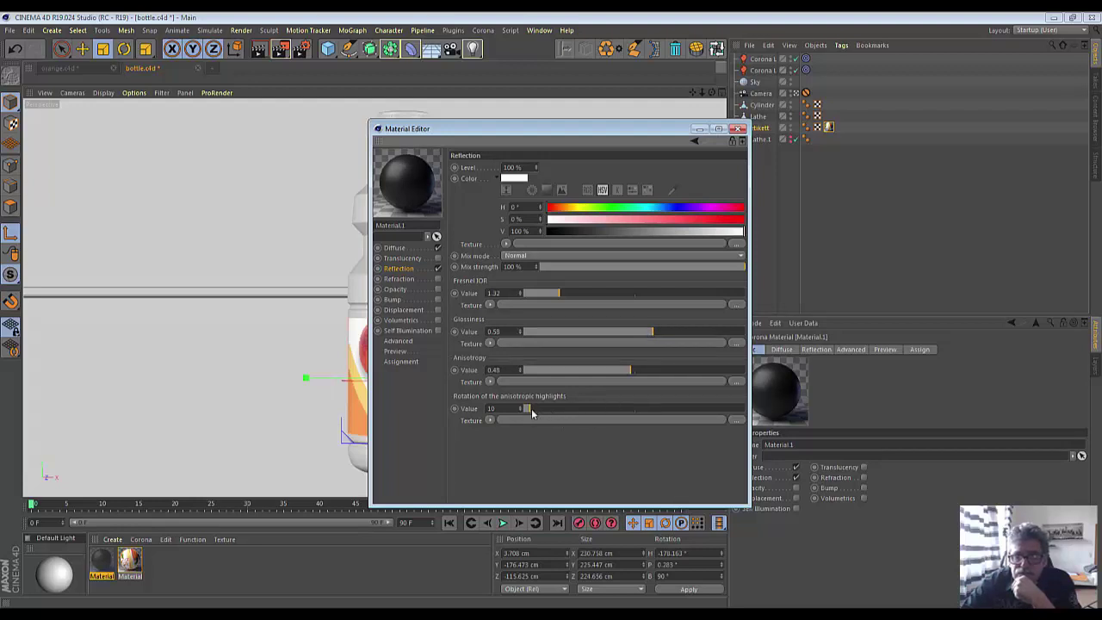
pyautogui.moveTo(531, 413); pyautogui.dragTo(543, 415)
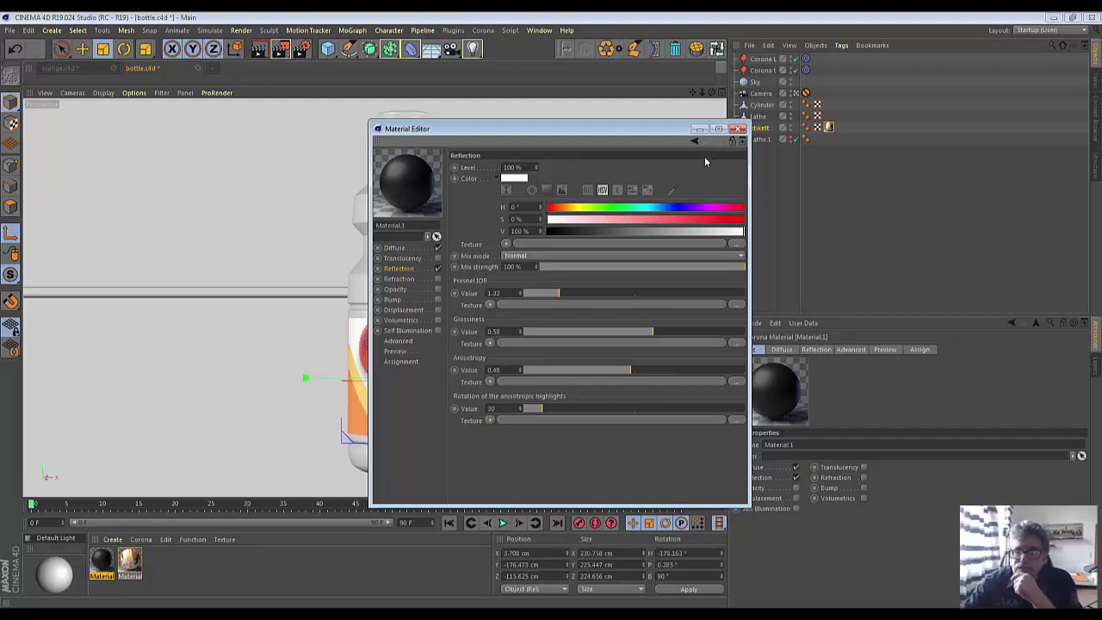
pyautogui.click(699, 130)
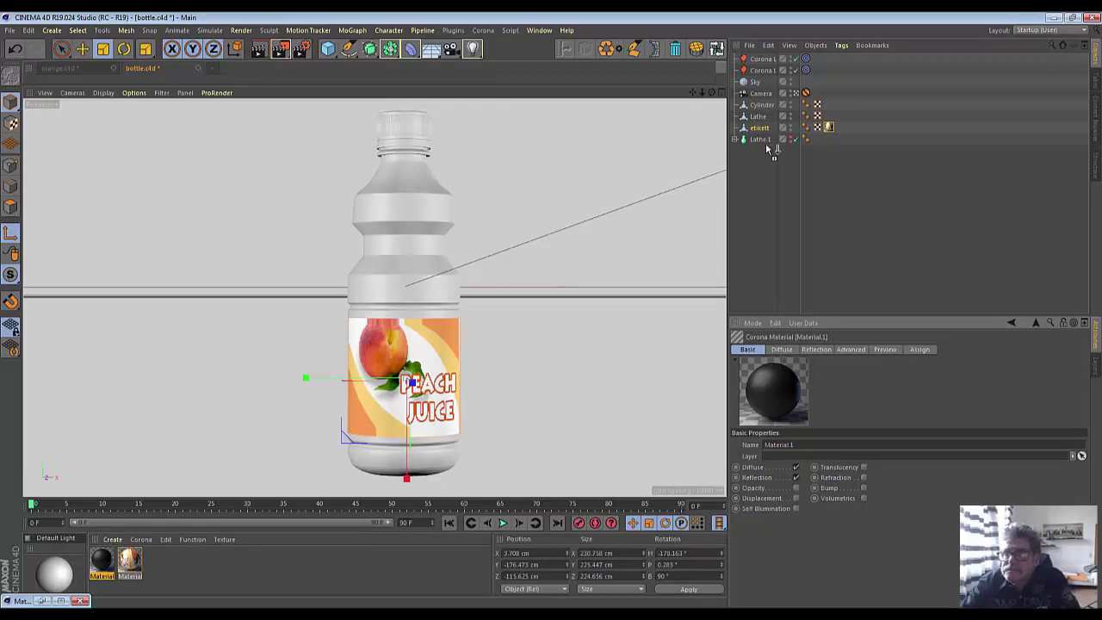
# - Apply the dark Corona Material.1 to the Cylinder so the bottle cap turns black
pyautogui.moveTo(768, 150); pyautogui.dragTo(769, 105)
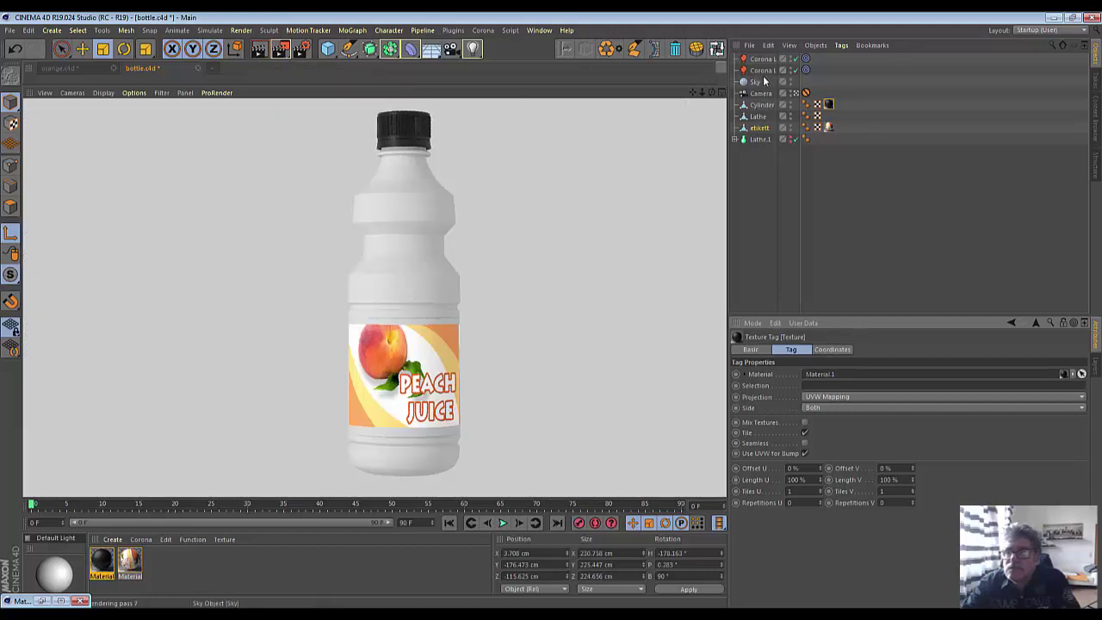
pyautogui.click(664, 170)
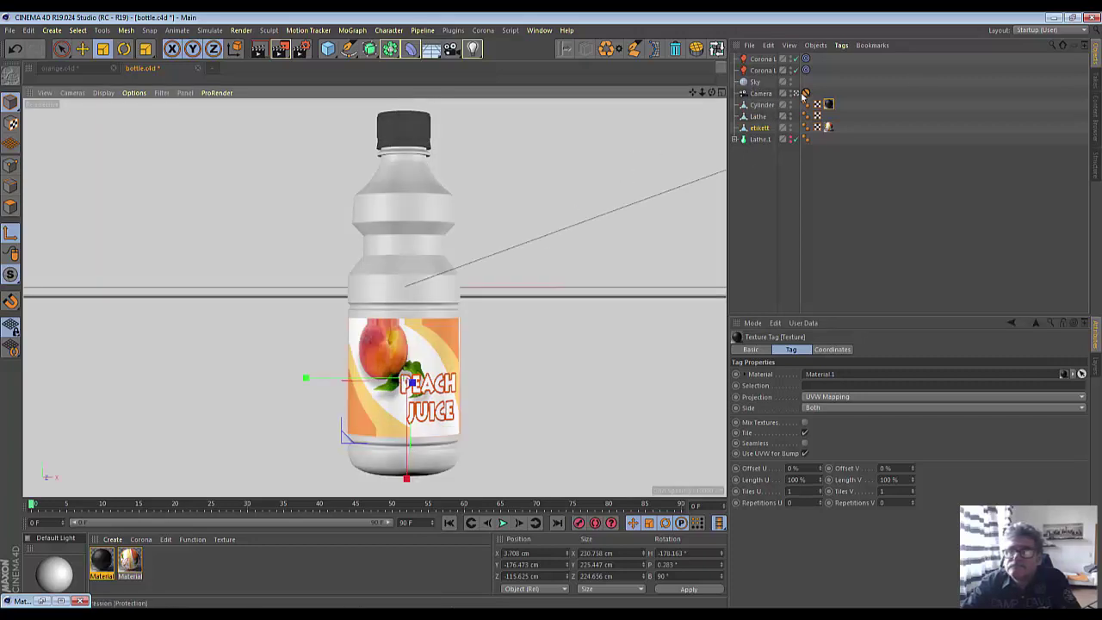
pyautogui.keyDown('alt'); pyautogui.moveTo(594, 173); pyautogui.dragTo(686, 125); pyautogui.keyUp('alt')
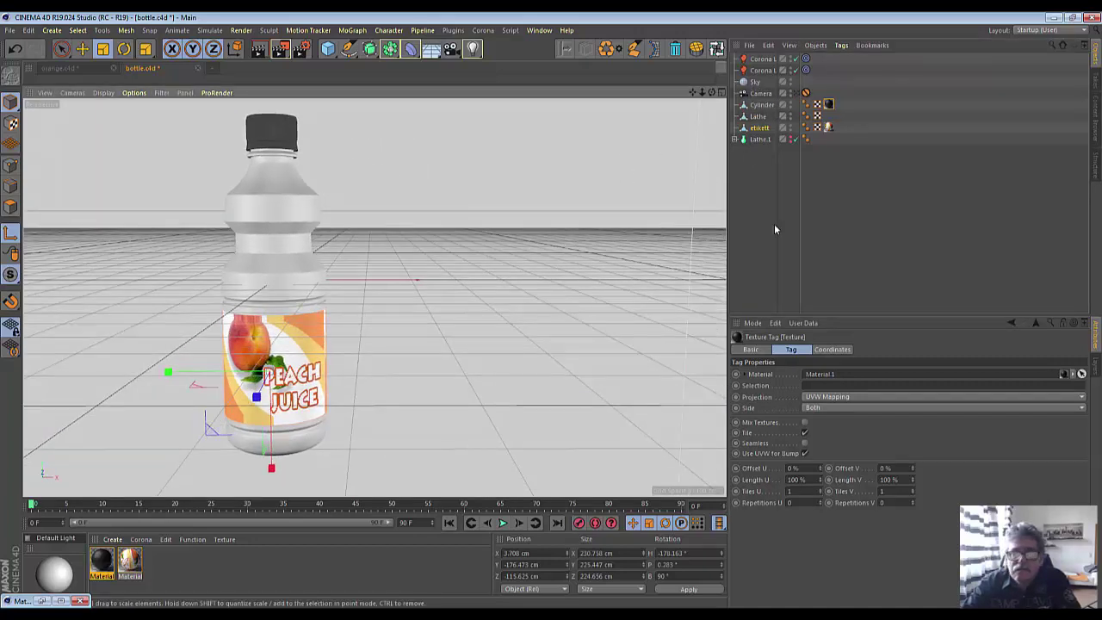
pyautogui.scroll(2, 238, 223)
pyautogui.scroll(3, 238, 223)
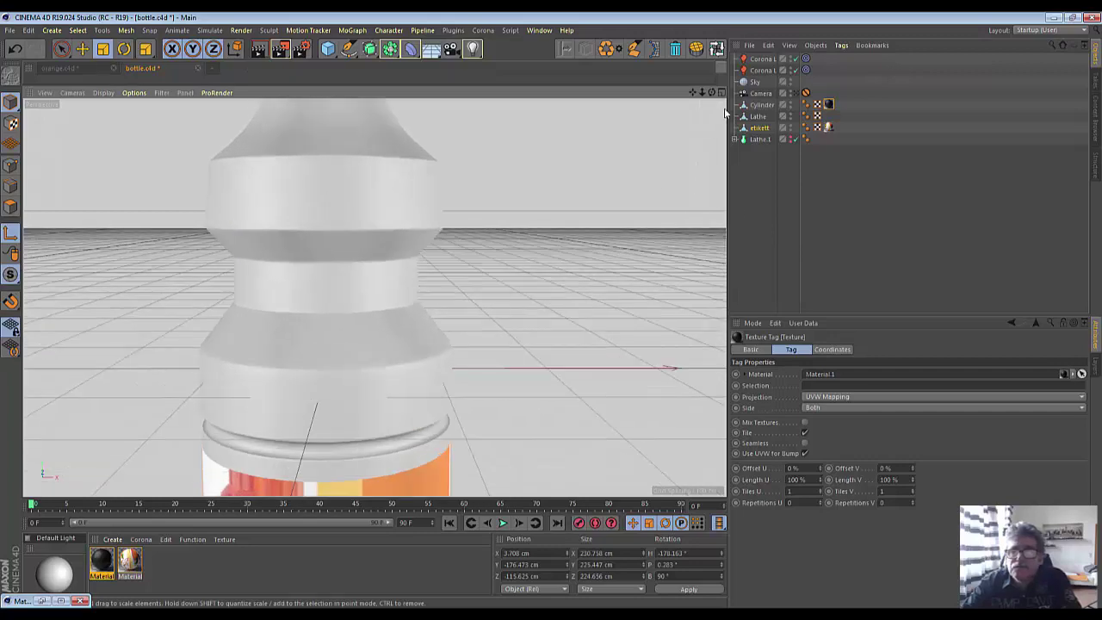
pyautogui.keyDown('alt'); pyautogui.moveTo(370, 172); pyautogui.dragTo(374, 297, button='middle'); pyautogui.keyUp('alt')
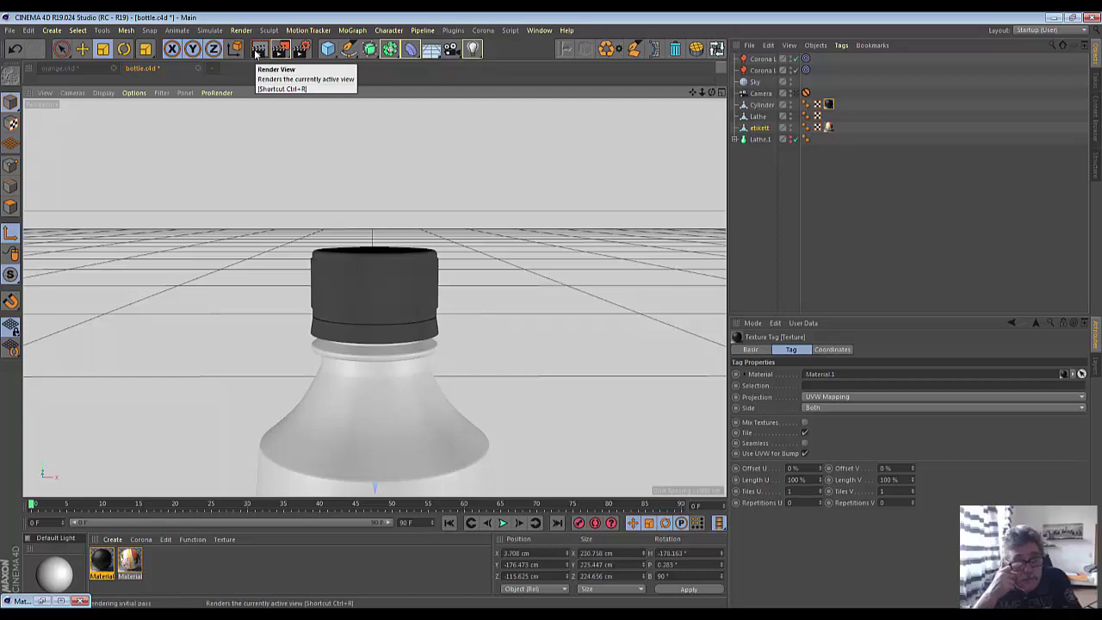
pyautogui.click(258, 52)
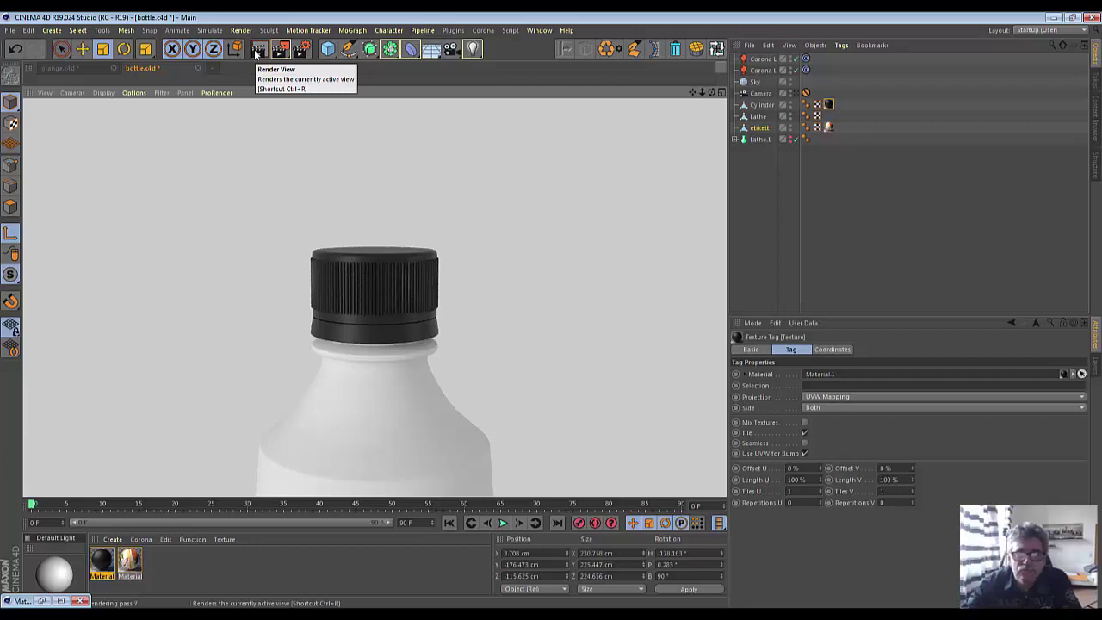
pyautogui.scroll(-3, 516, 261)
pyautogui.scroll(-3, 519, 263)
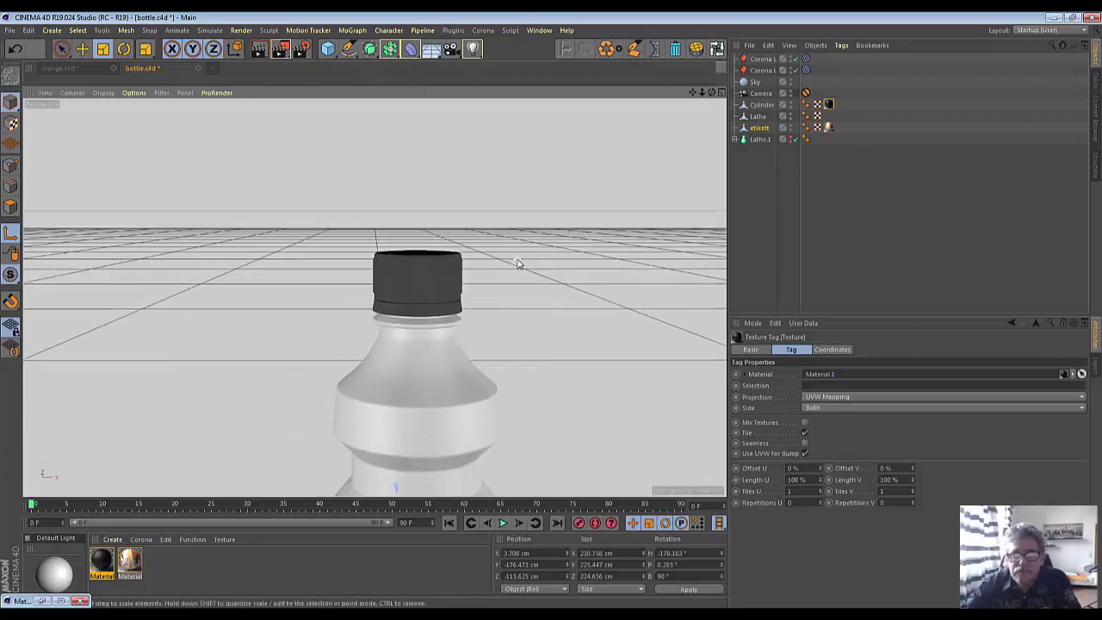
pyautogui.scroll(-3, 516, 262)
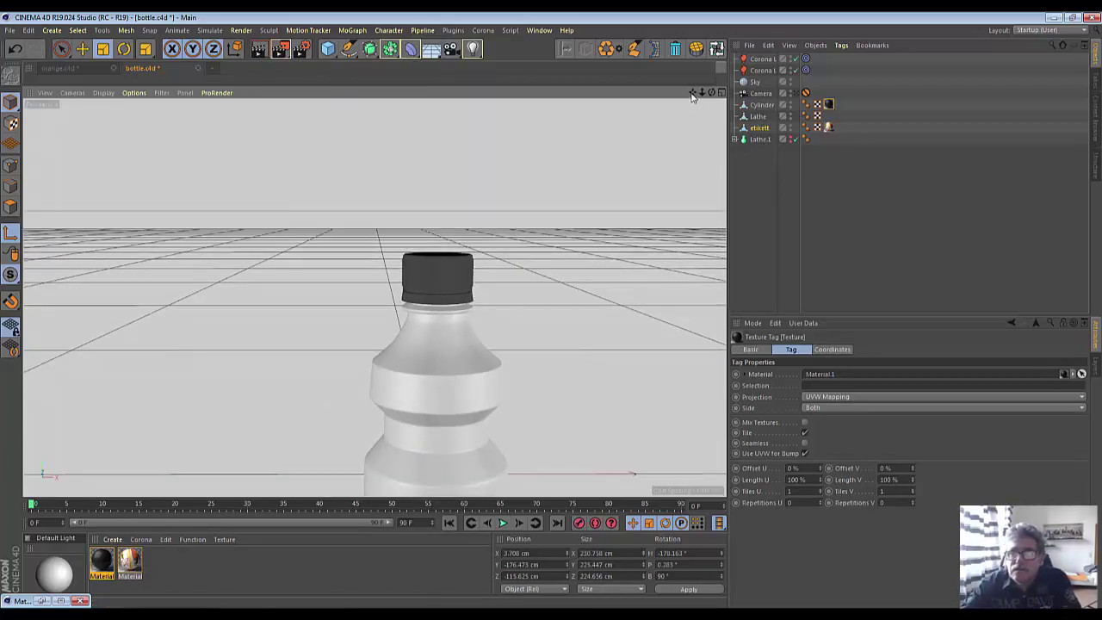
pyautogui.moveTo(692, 92); pyautogui.dragTo(375, 297)
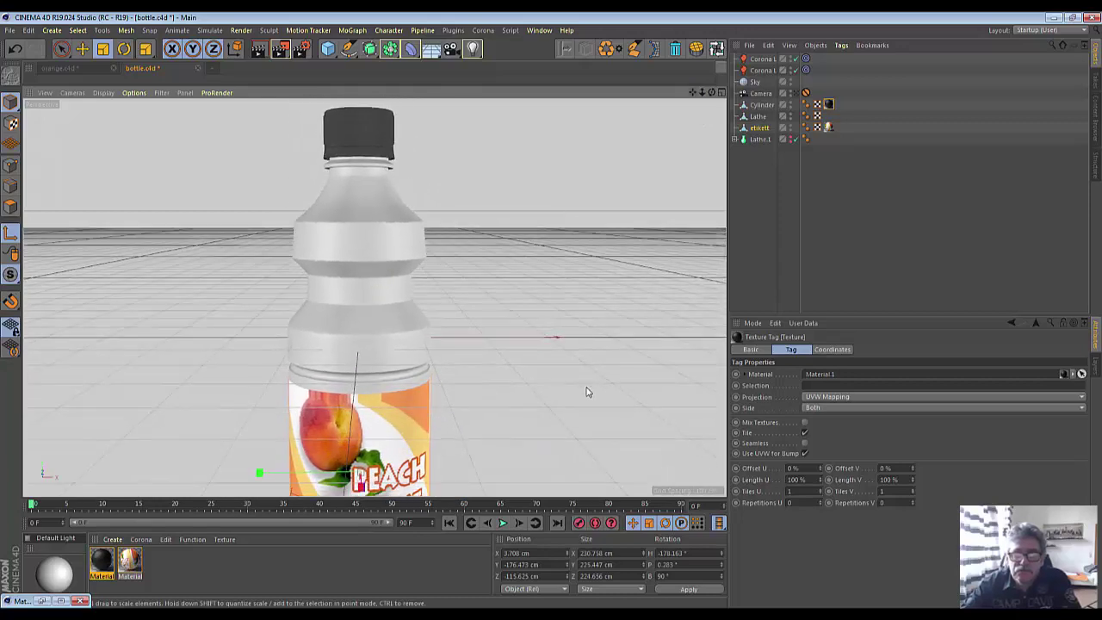
pyautogui.scroll(-2, 586, 386)
pyautogui.moveTo(693, 96); pyautogui.dragTo(547, 163)
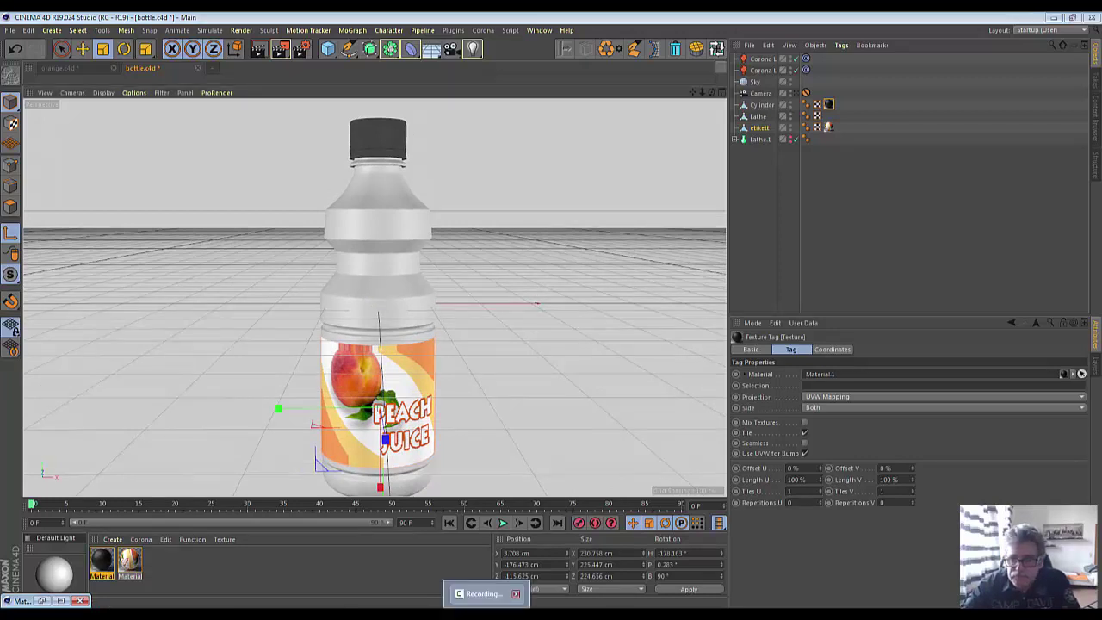
pyautogui.click(487, 593)
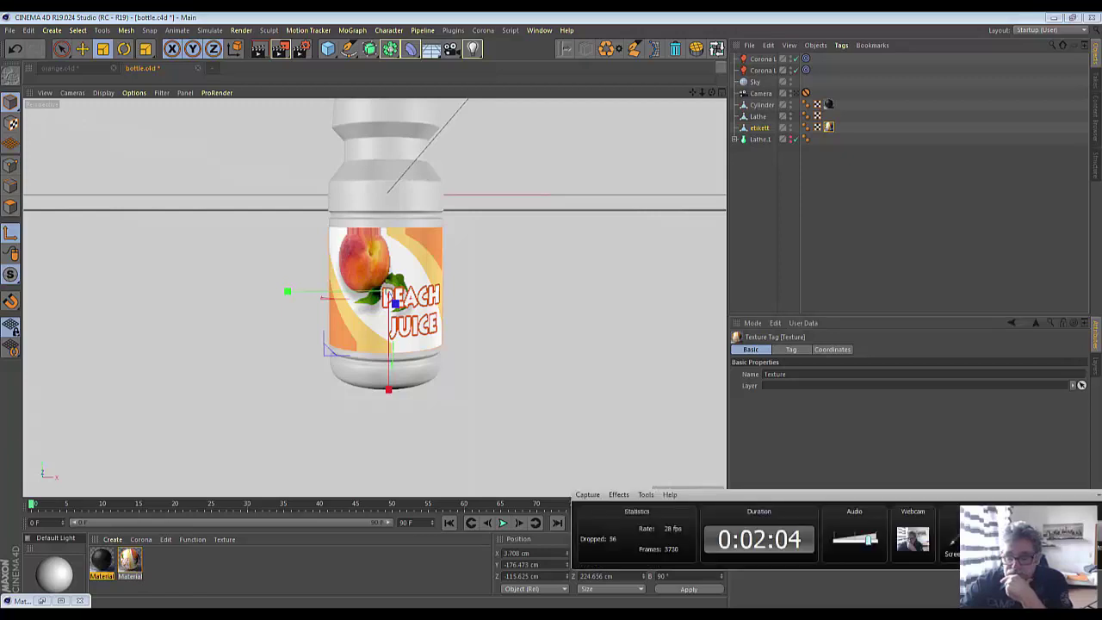
# - Enable reflection on the label material with Fresnel IOR 1.03 and anisotropy 0.53
pyautogui.doubleClick(129, 560)
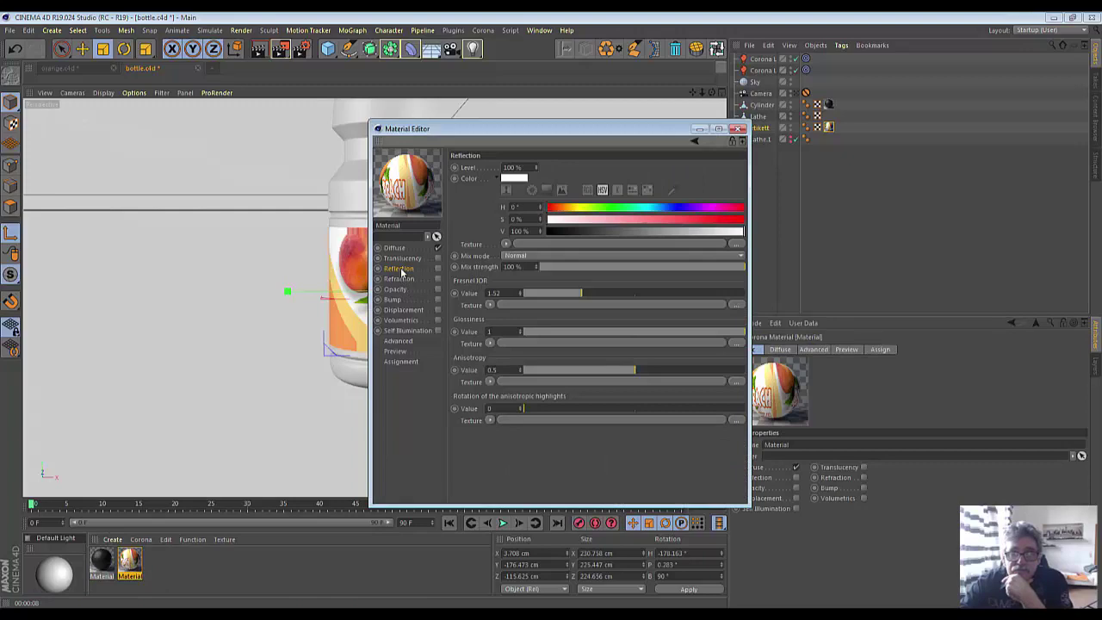
pyautogui.moveTo(437, 131); pyautogui.dragTo(370, 350)
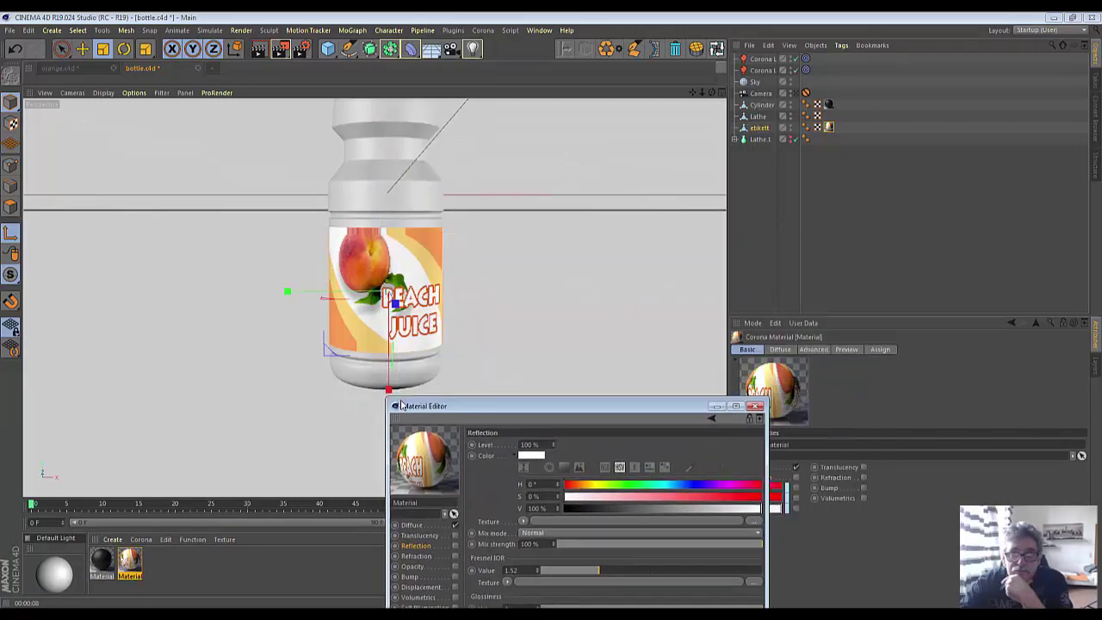
pyautogui.moveTo(442, 349); pyautogui.dragTo(470, 162)
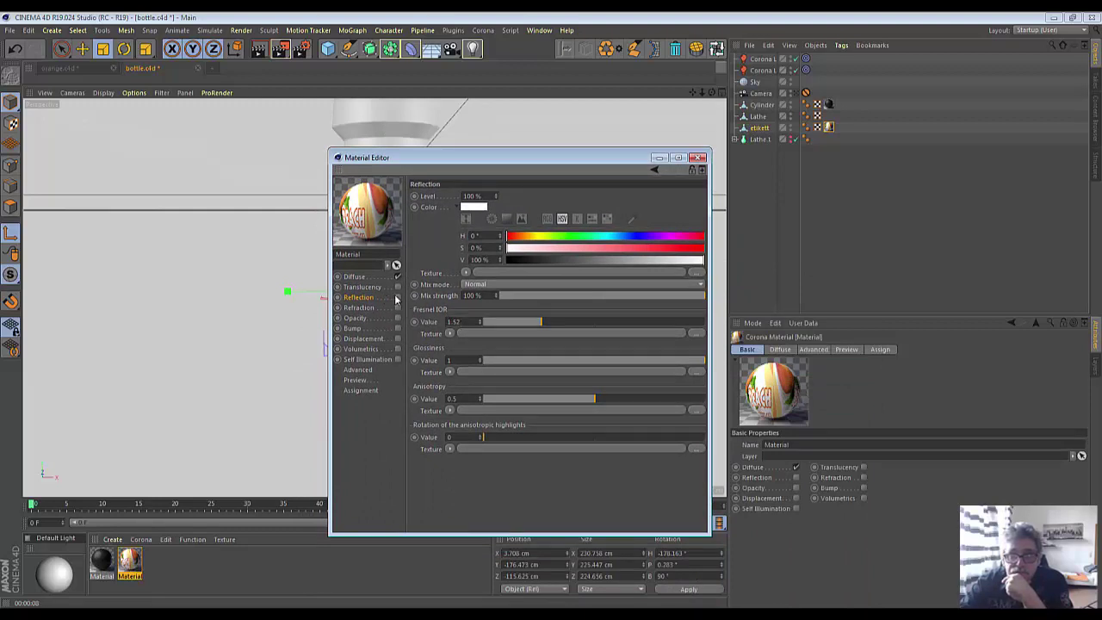
pyautogui.click(397, 297)
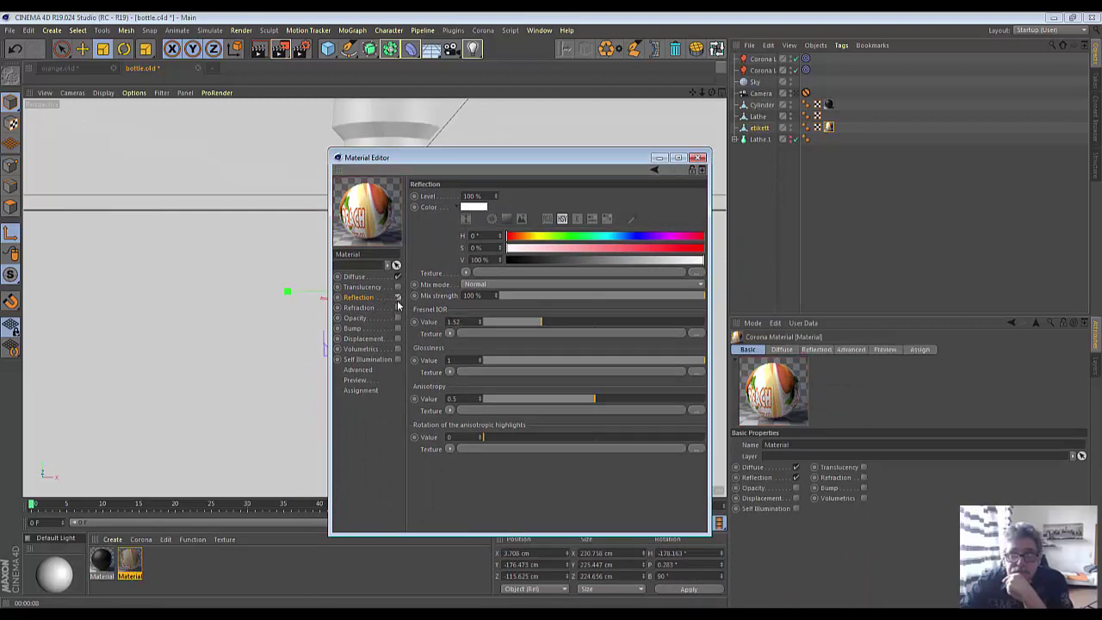
pyautogui.moveTo(541, 323); pyautogui.dragTo(496, 330)
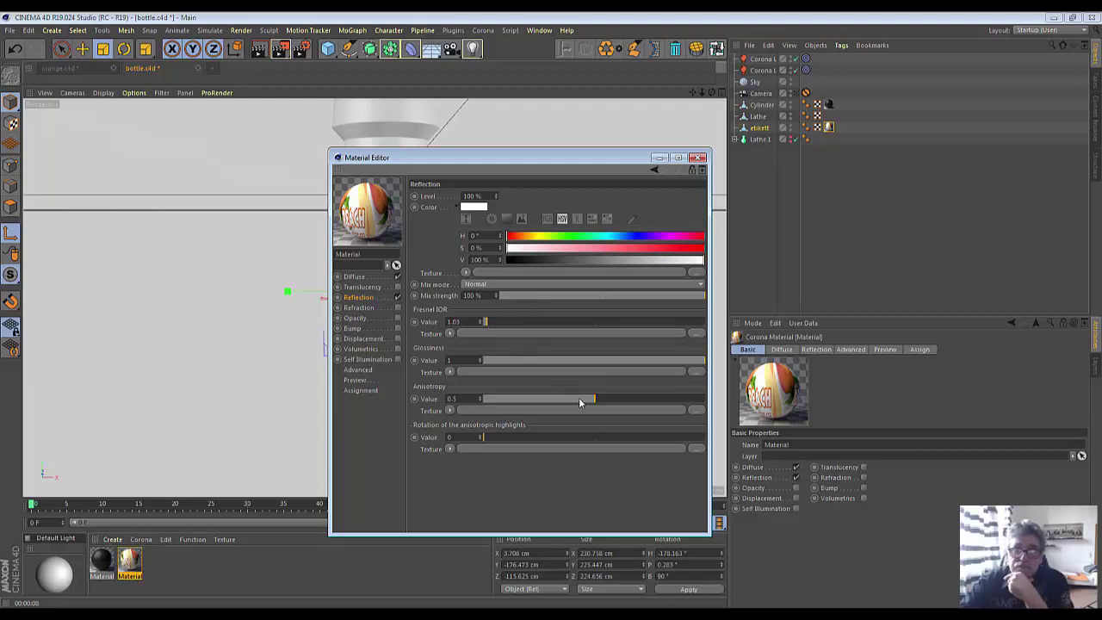
pyautogui.moveTo(592, 401)
pyautogui.mouseDown()
pyautogui.moveTo(616, 403)
pyautogui.moveTo(603, 402)
pyautogui.mouseUp()
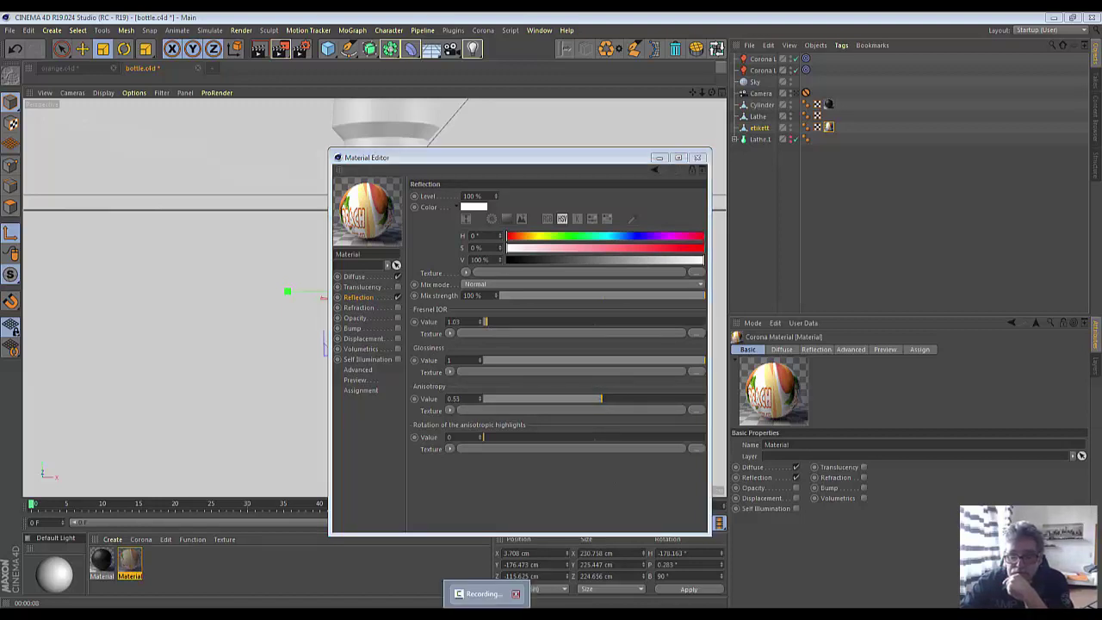
pyautogui.click(603, 594)
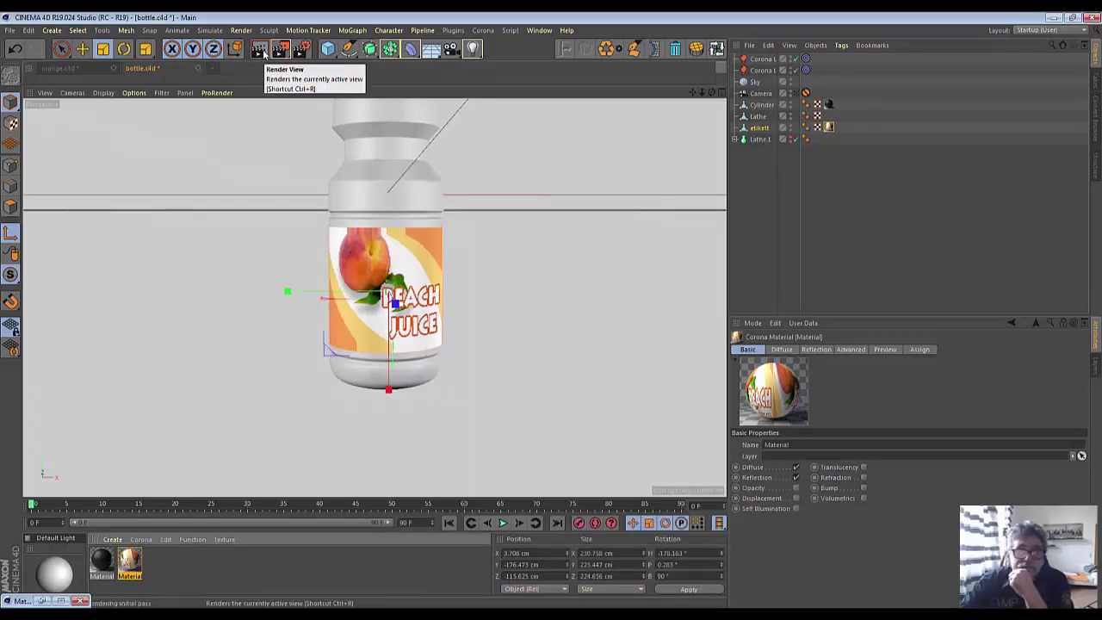
# - Check a preview render, then retune the label reflection with higher IOR and glossiness 0.53
pyautogui.click(263, 49)
pyautogui.click(262, 49)
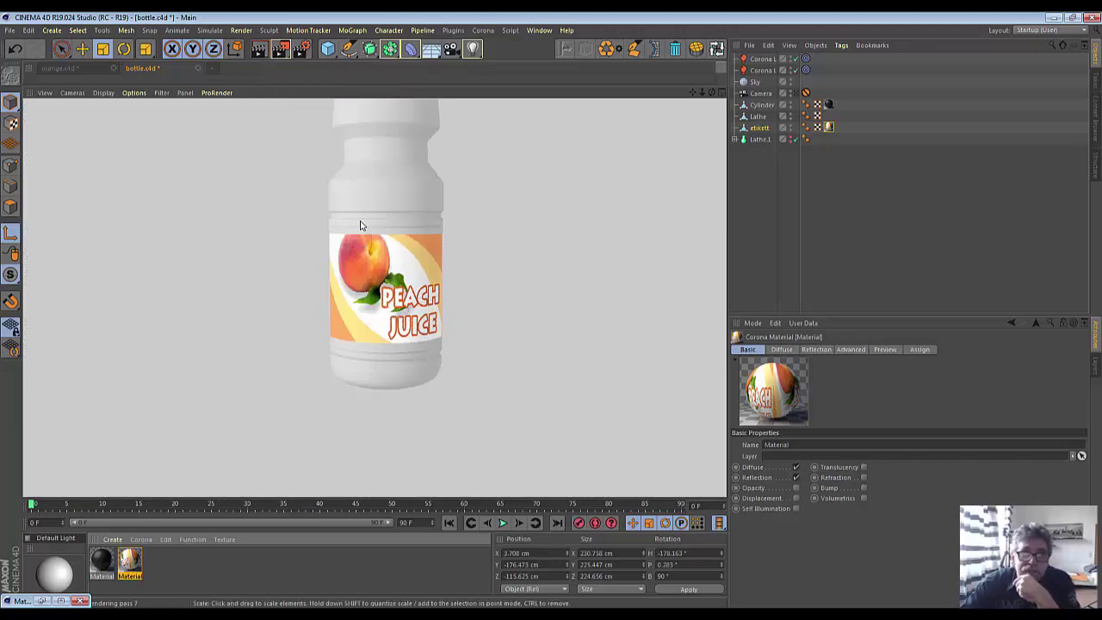
pyautogui.doubleClick(129, 561)
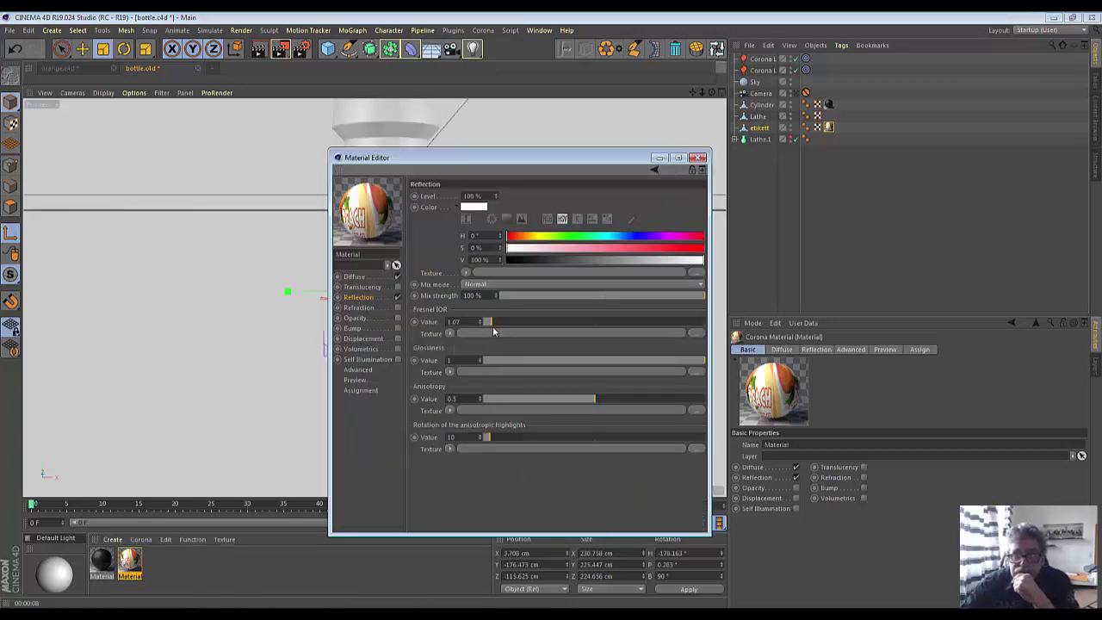
pyautogui.moveTo(491, 321); pyautogui.dragTo(519, 325)
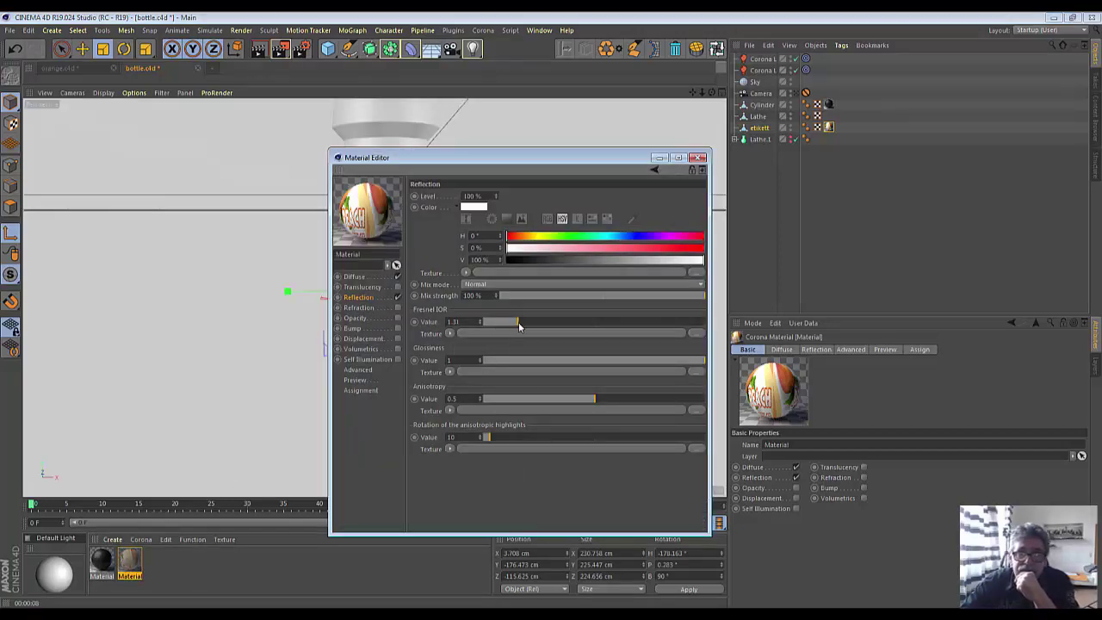
pyautogui.moveTo(691, 367); pyautogui.dragTo(602, 372)
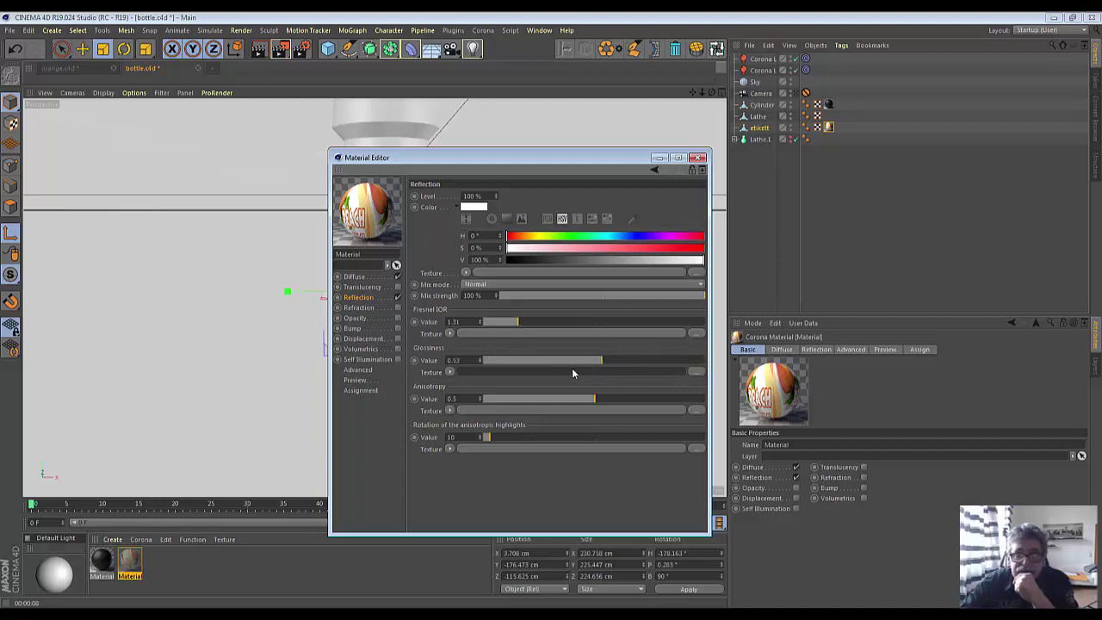
# - Settle the label reflection at Fresnel IOR 1.24 and glossiness 0.8
pyautogui.click(544, 372)
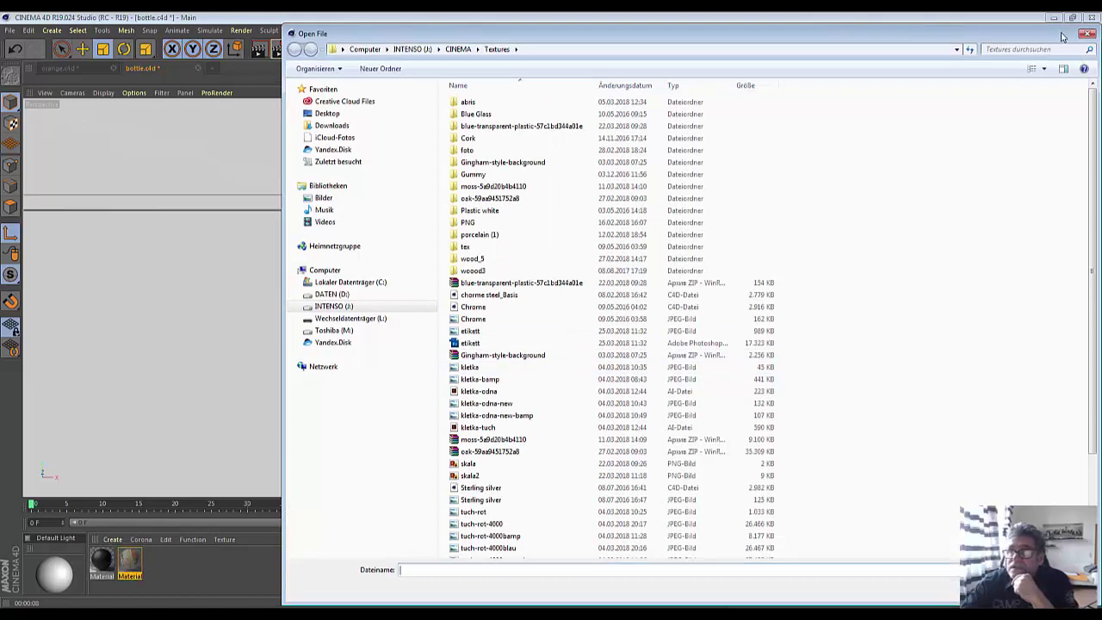
pyautogui.click(1086, 36)
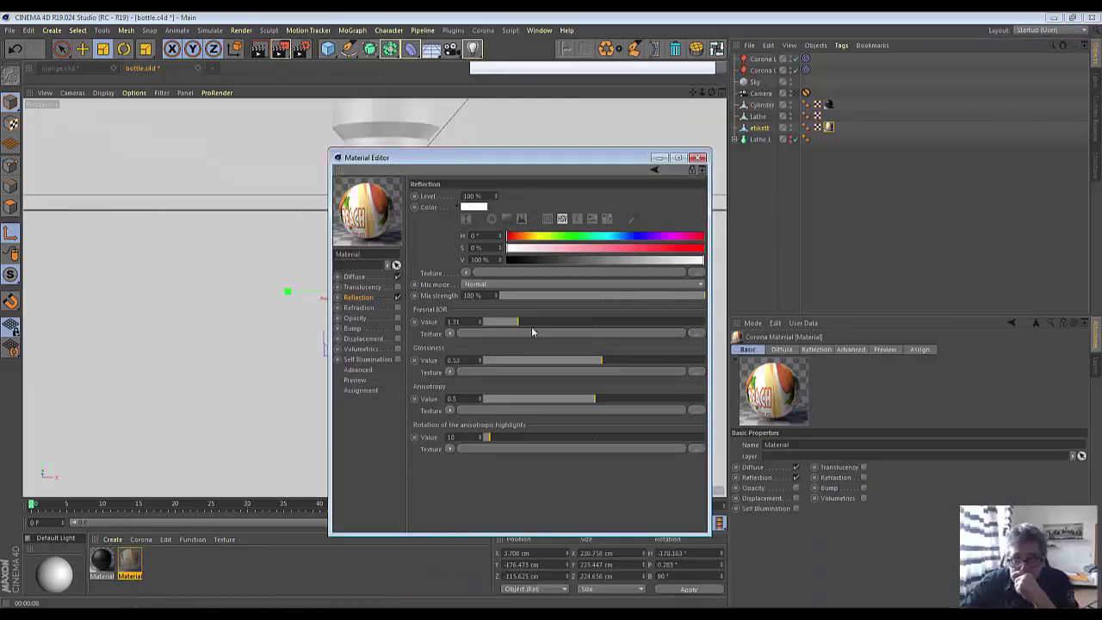
pyautogui.moveTo(519, 321)
pyautogui.mouseDown()
pyautogui.moveTo(480, 324)
pyautogui.moveTo(511, 326)
pyautogui.mouseUp()
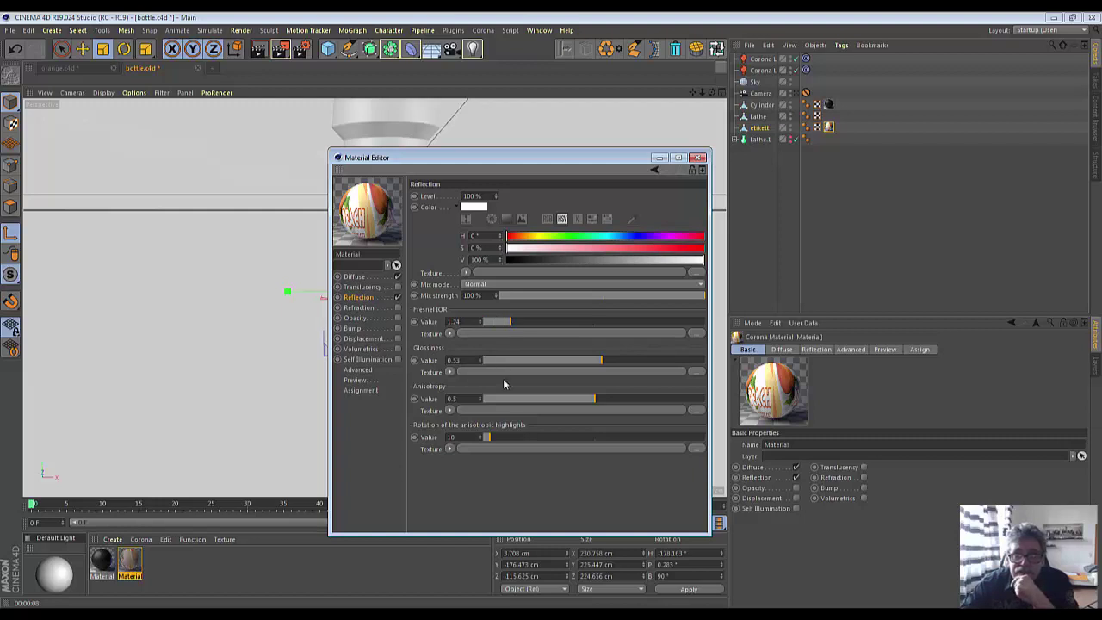
pyautogui.moveTo(602, 362); pyautogui.dragTo(663, 361)
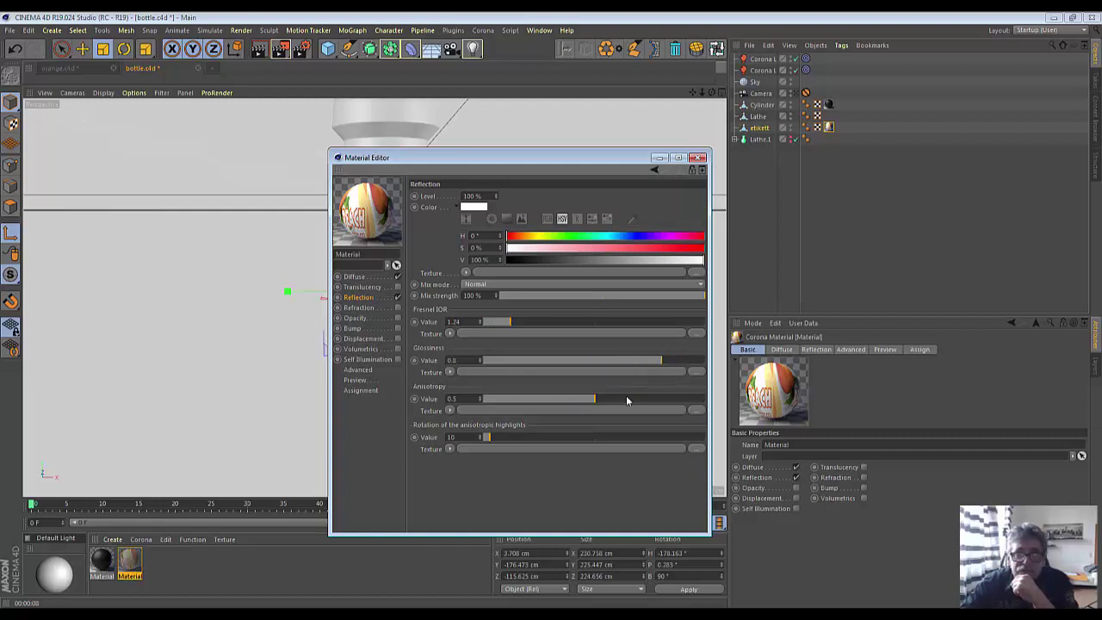
pyautogui.click(662, 158)
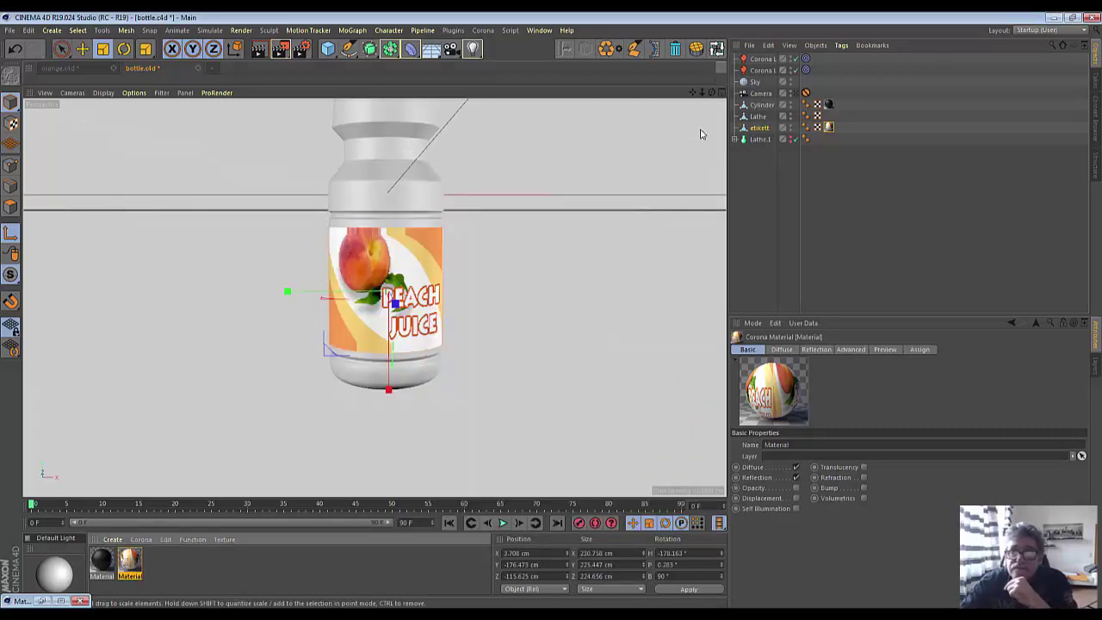
# - Add a third material to the list, a new Corona material named Material.2
pyautogui.moveTo(694, 98); pyautogui.dragTo(56, 498)
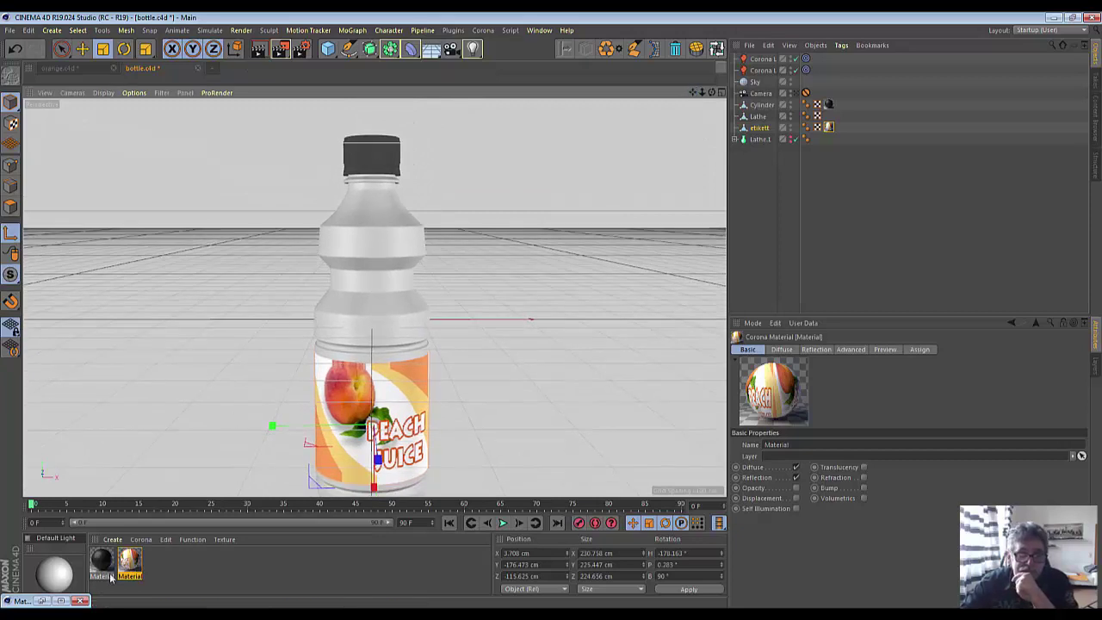
pyautogui.click(141, 539)
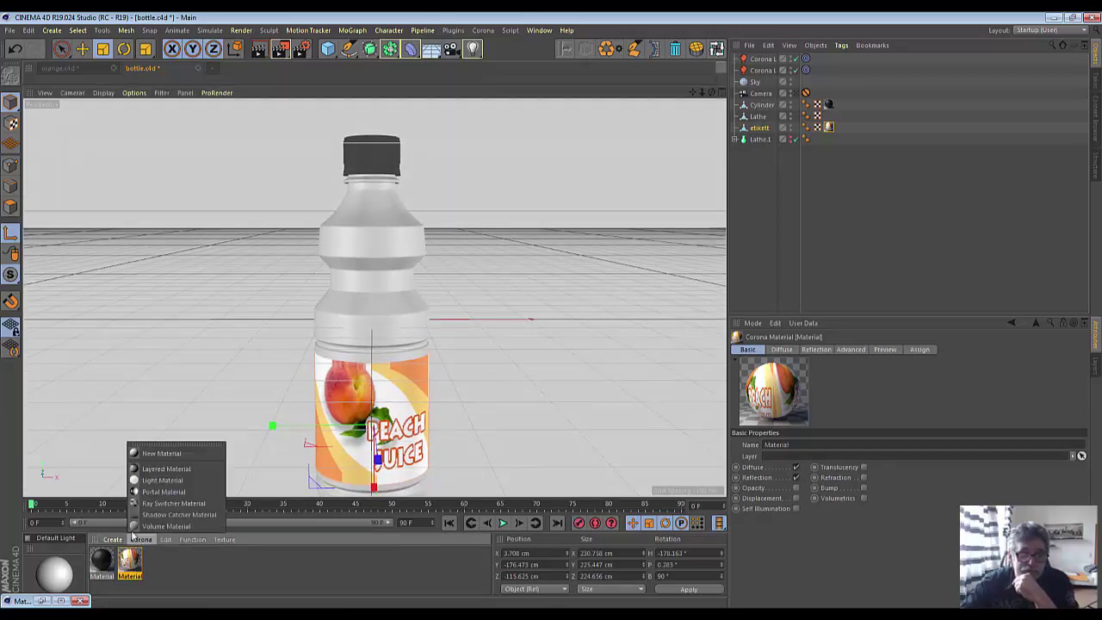
pyautogui.click(176, 454)
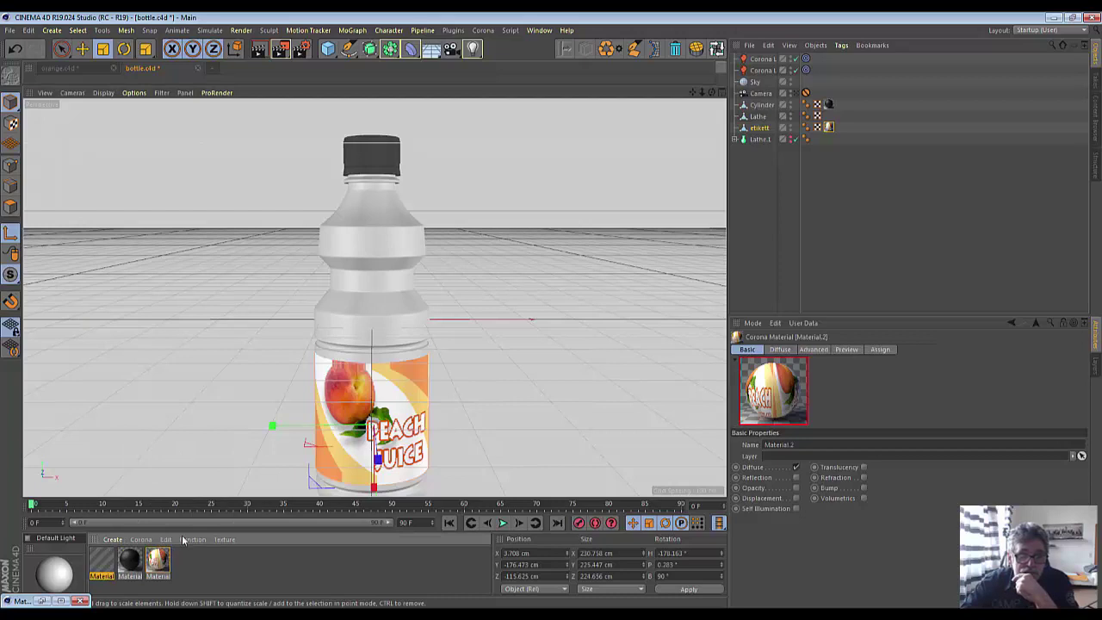
# - Enable reflection and refraction on Material.2 and switch off its diffuse channel
pyautogui.doubleClick(104, 566)
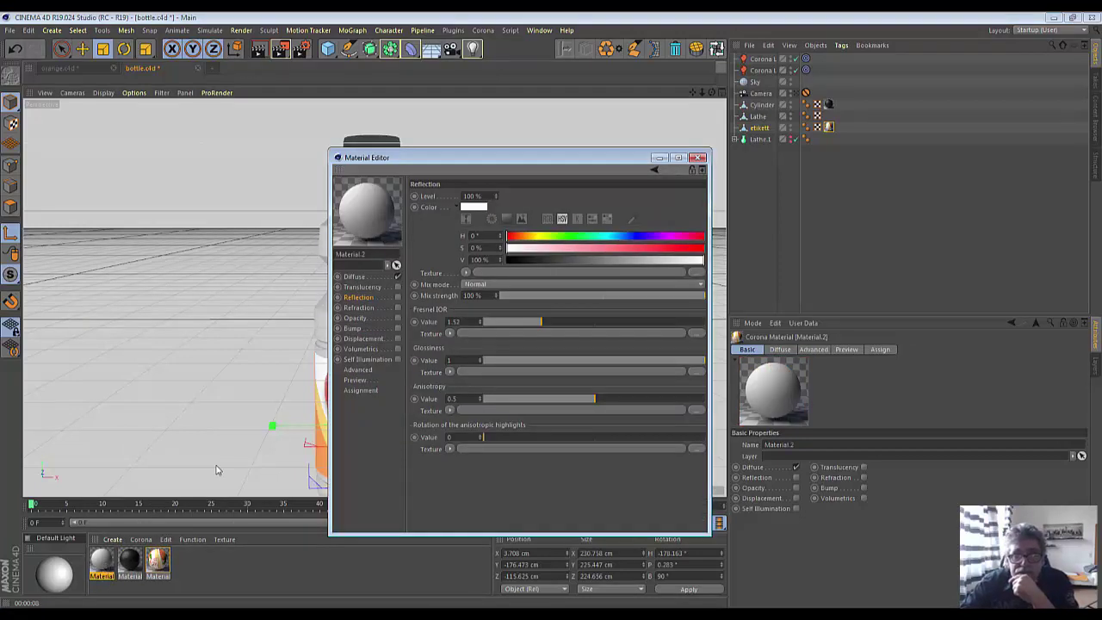
pyautogui.click(397, 298)
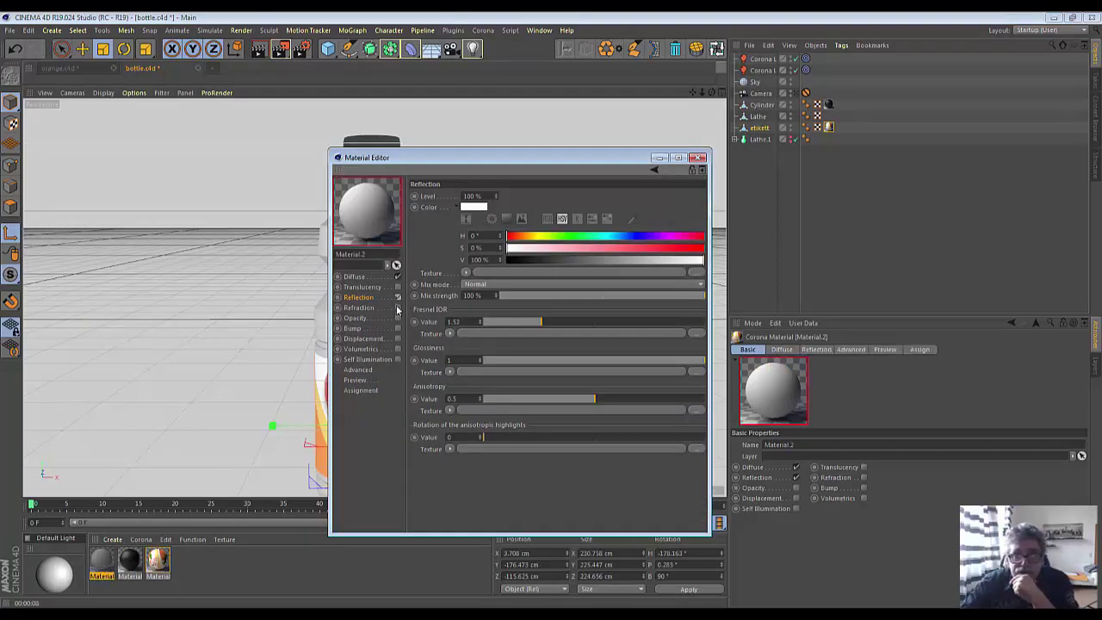
pyautogui.click(396, 308)
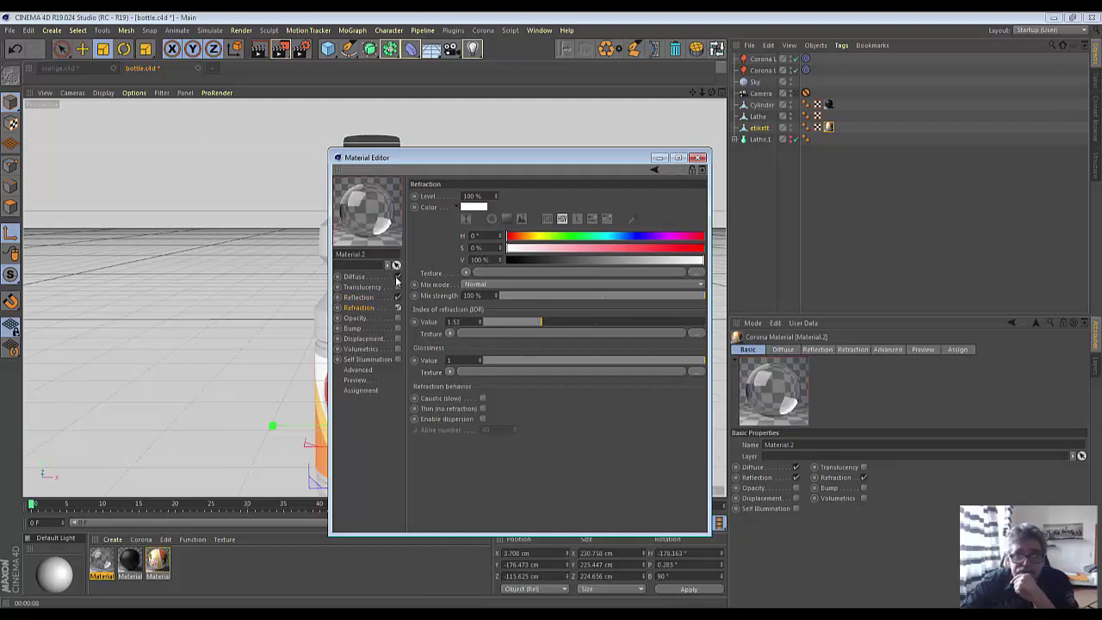
pyautogui.click(397, 276)
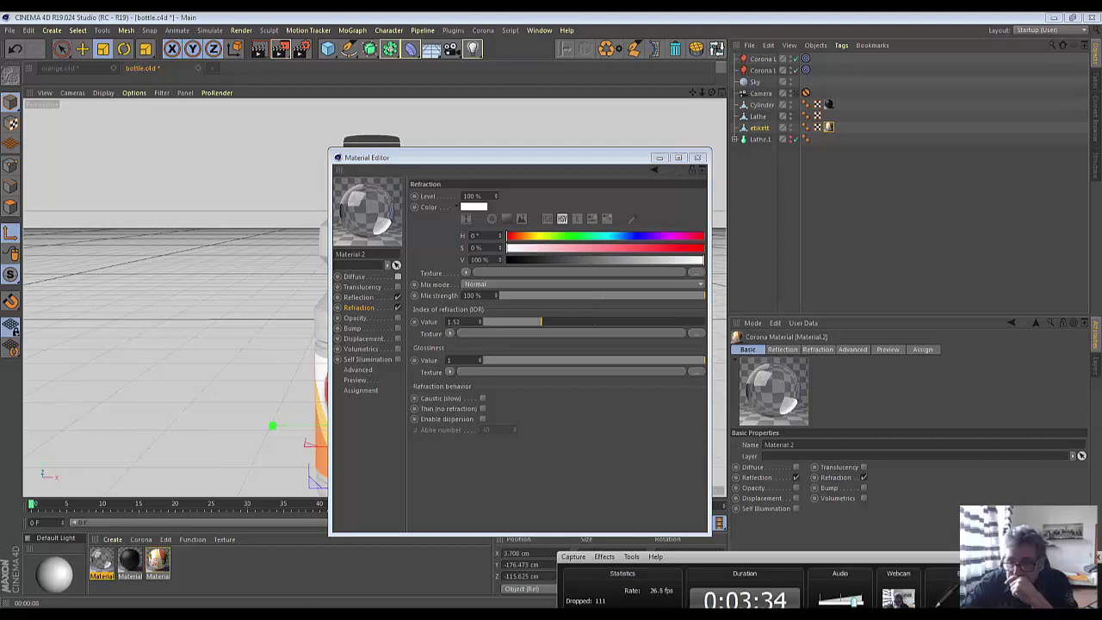
pyautogui.click(242, 583)
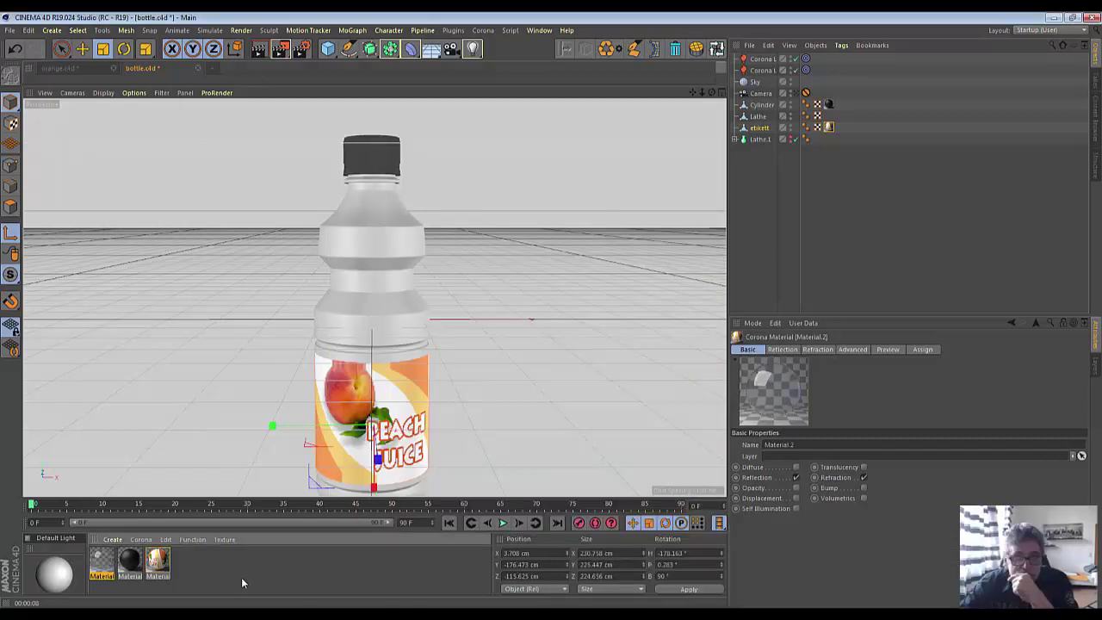
# - Raise Material.2's refraction glossiness and try a refraction IOR around 1.11
pyautogui.doubleClick(103, 566)
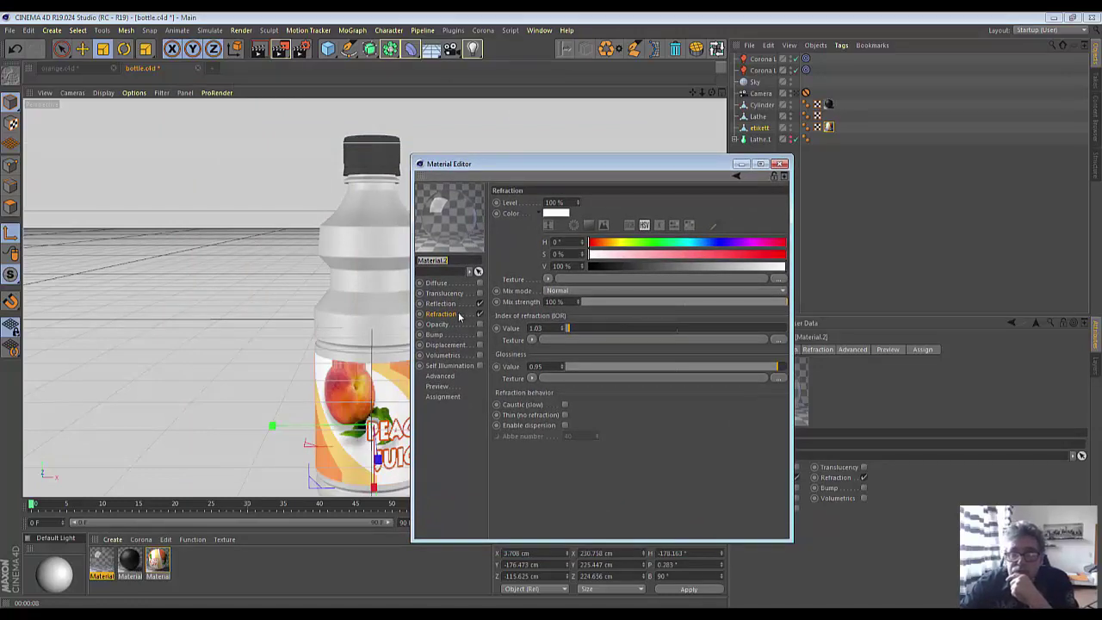
pyautogui.moveTo(778, 367); pyautogui.dragTo(793, 370)
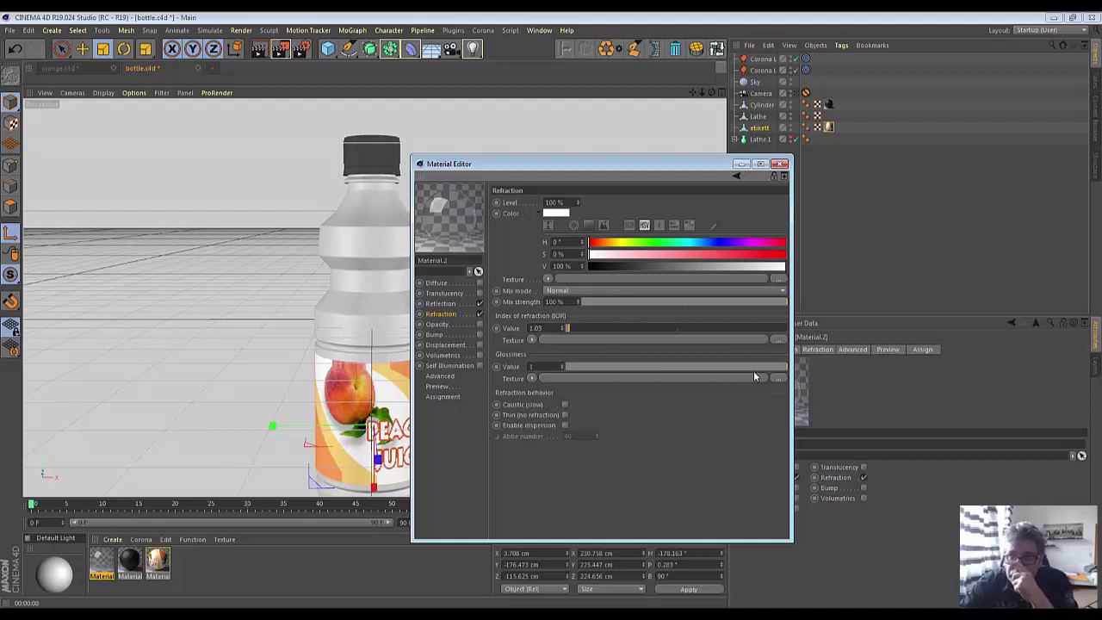
pyautogui.moveTo(583, 329); pyautogui.dragTo(633, 329)
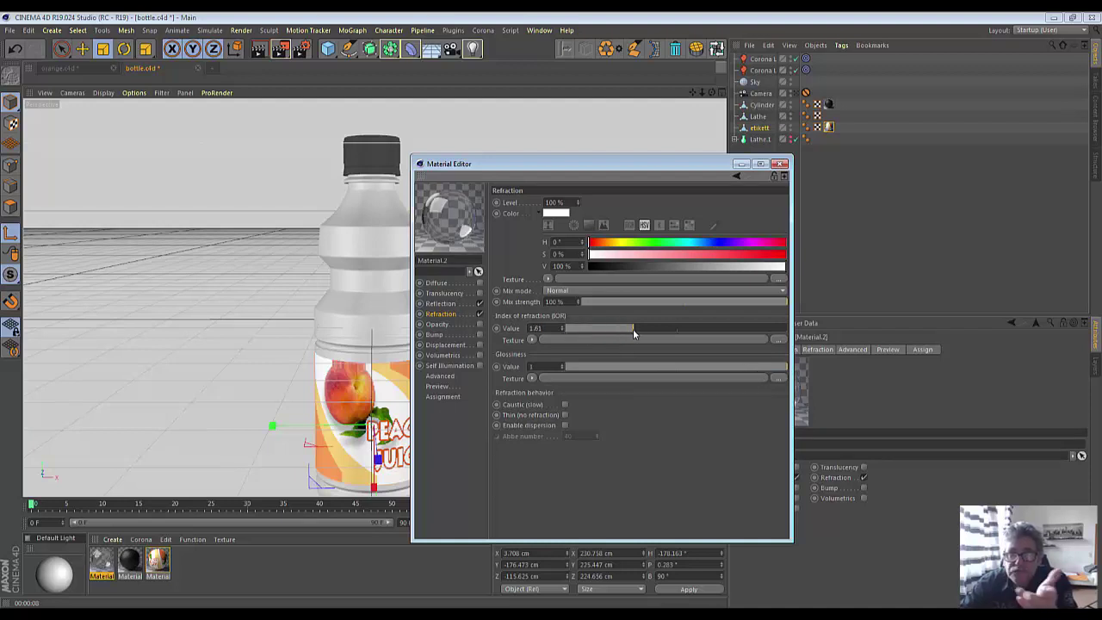
pyautogui.moveTo(630, 328); pyautogui.dragTo(577, 328)
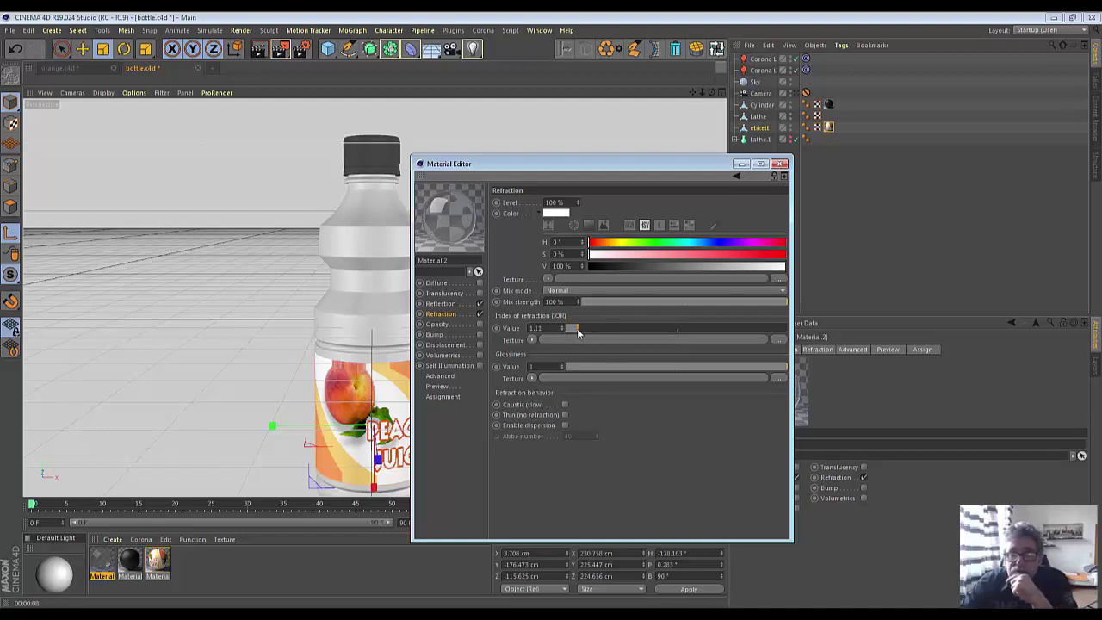
pyautogui.click(441, 303)
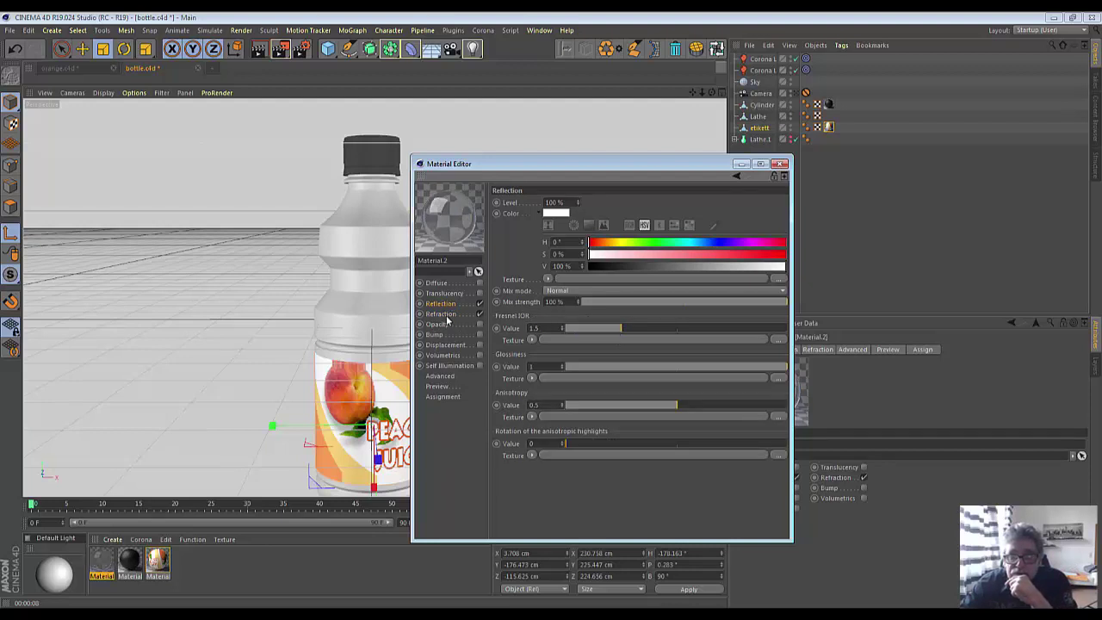
pyautogui.click(444, 315)
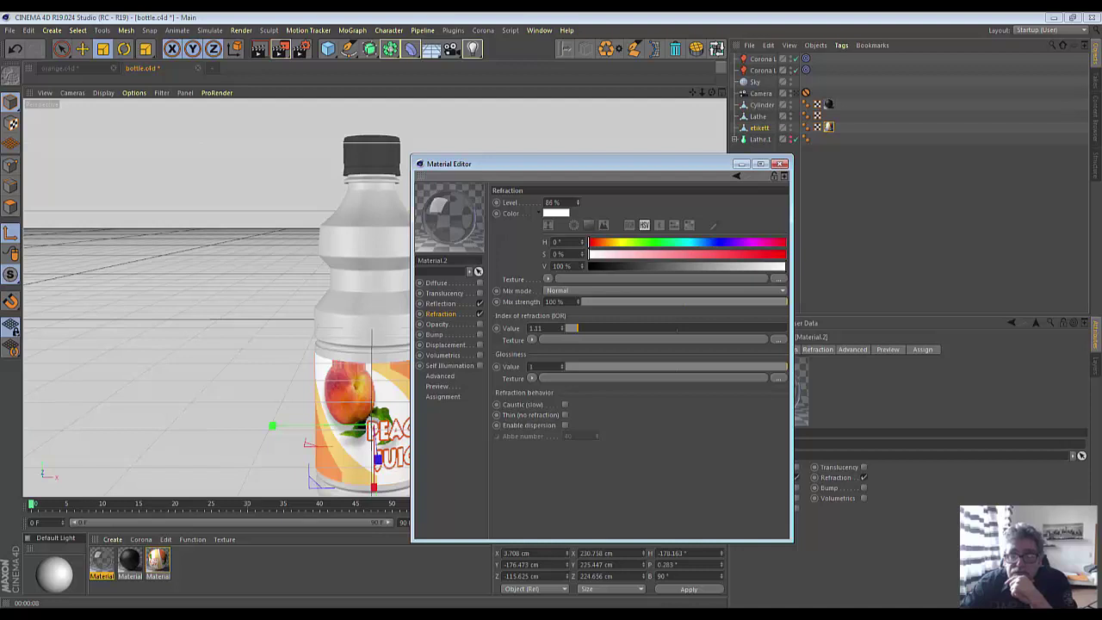
# - Set Material.2's refraction level to 90%, glossiness 0.99 and IOR 1.06
pyautogui.moveTo(578, 202); pyautogui.dragTo(583, 196)
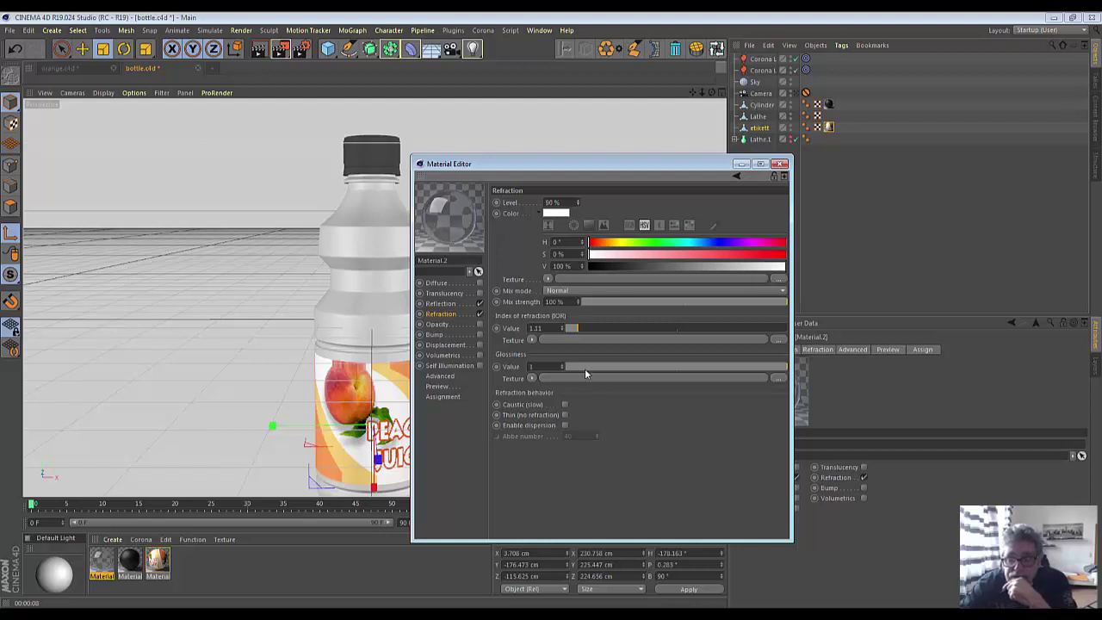
pyautogui.moveTo(787, 369); pyautogui.dragTo(782, 368)
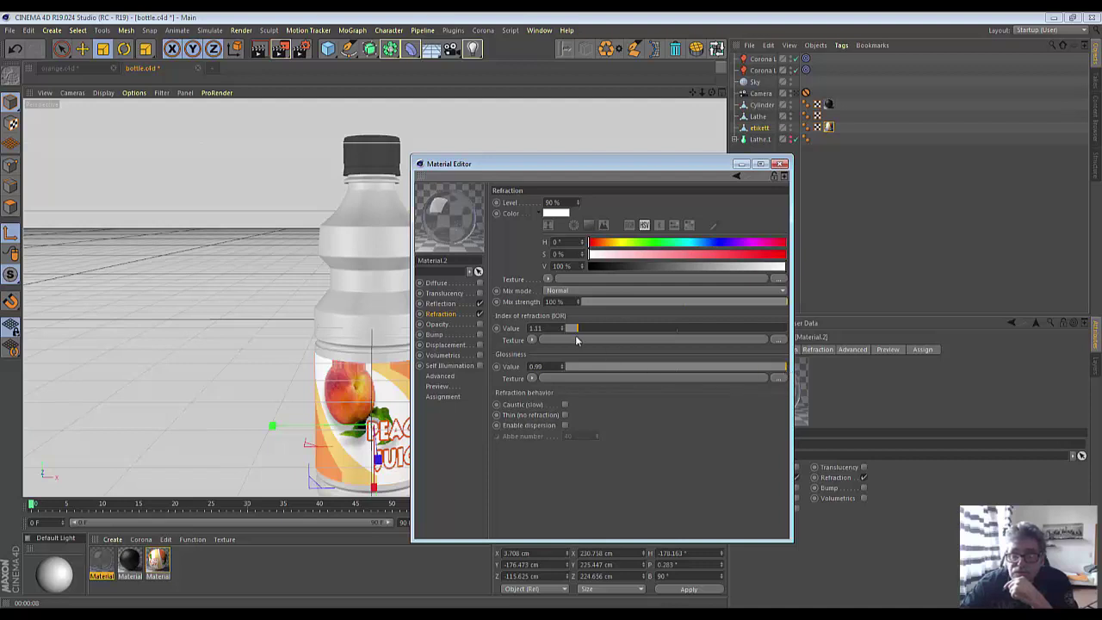
pyautogui.moveTo(576, 339); pyautogui.dragTo(572, 336)
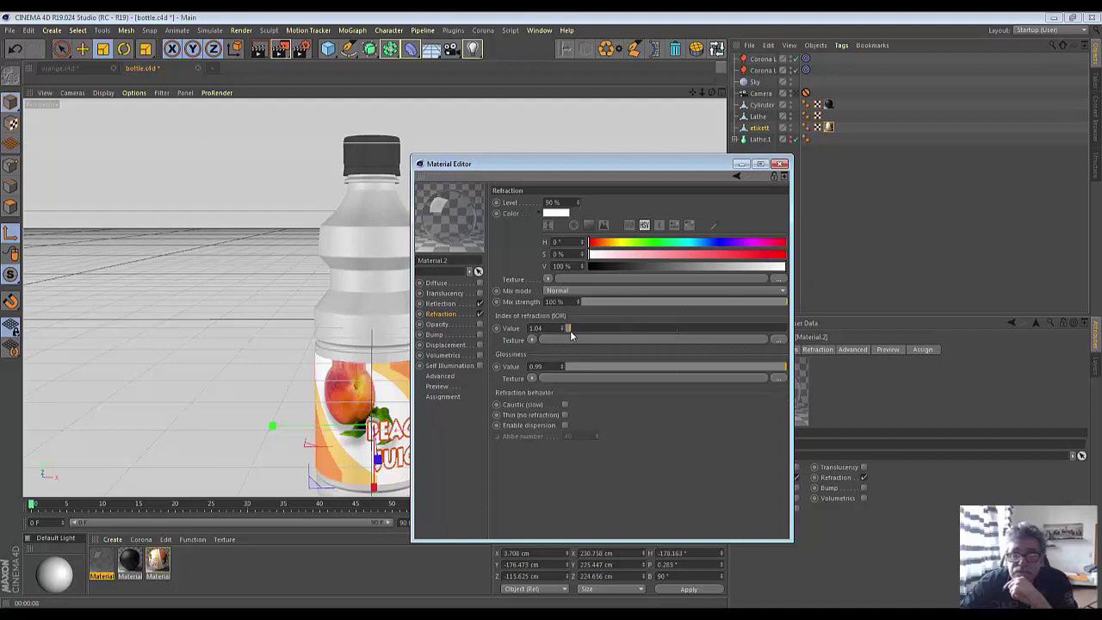
pyautogui.moveTo(571, 335); pyautogui.dragTo(574, 337)
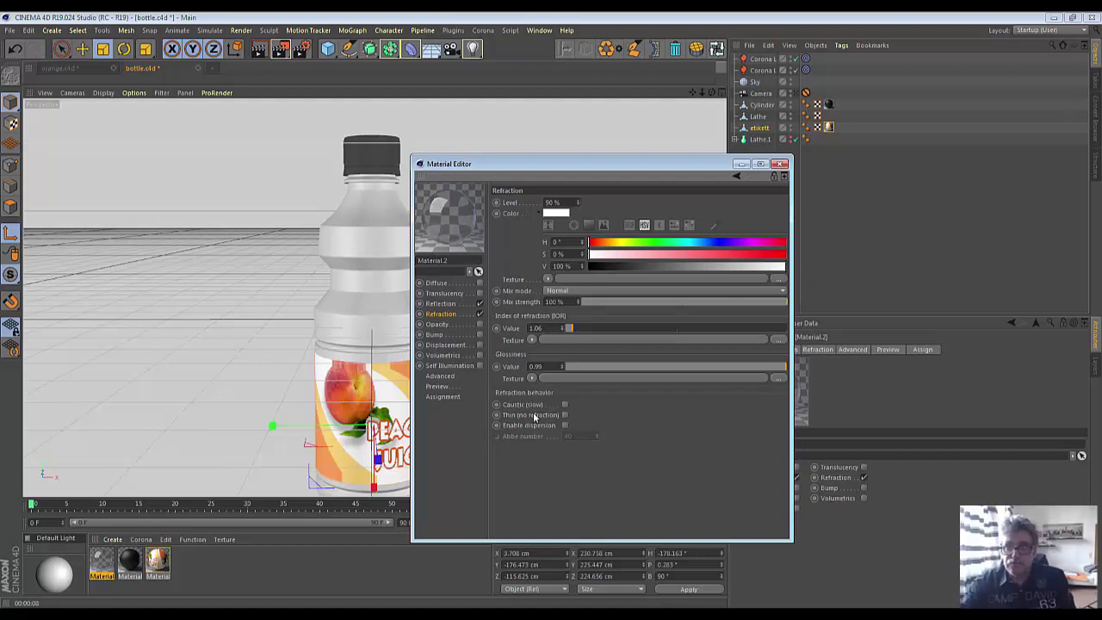
pyautogui.click(742, 164)
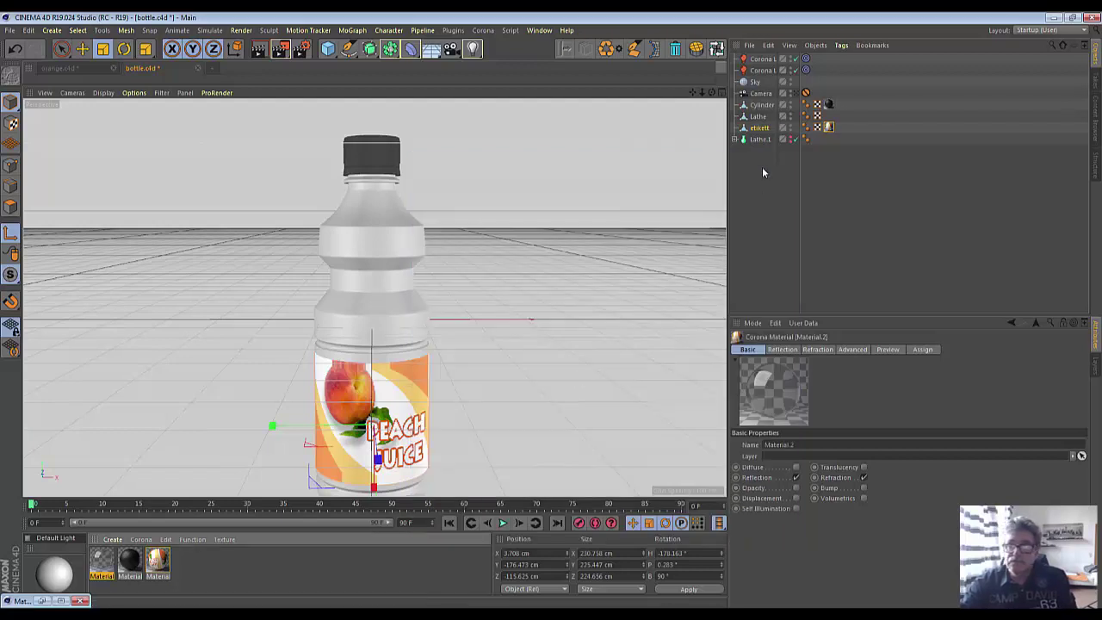
# - Maximise the Right side view and pan to frame the bottle
pyautogui.click(711, 92)
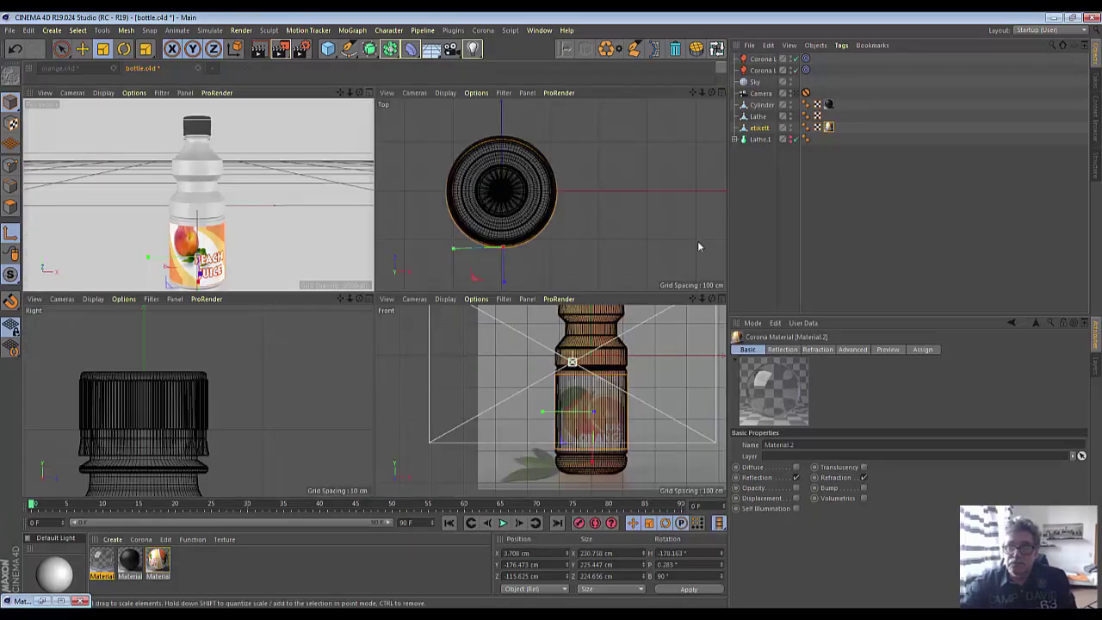
pyautogui.click(711, 299)
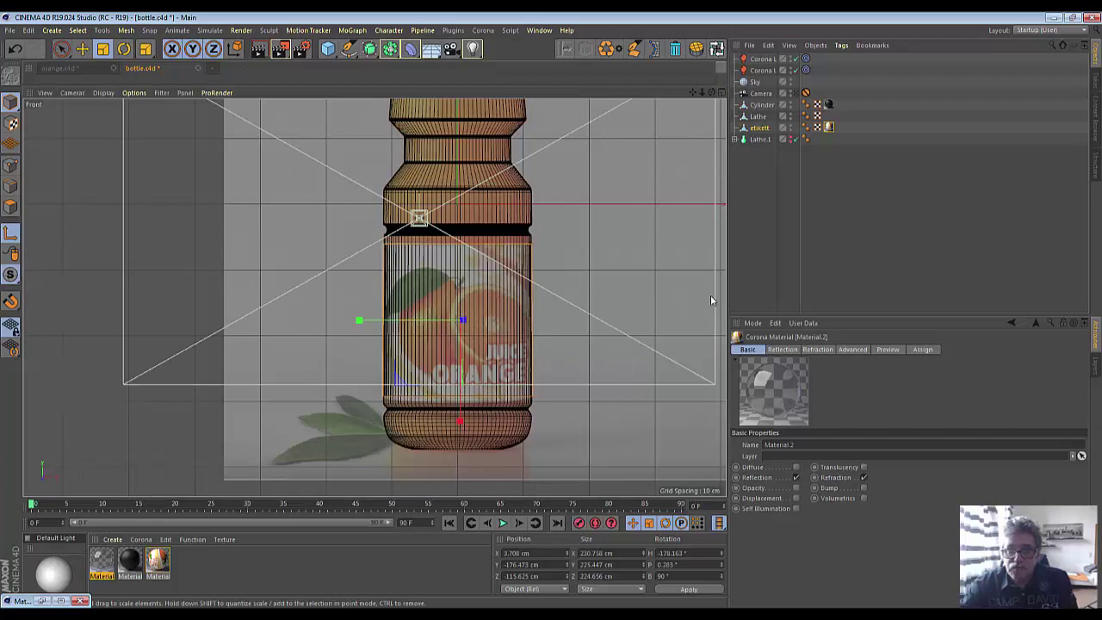
pyautogui.click(721, 92)
pyautogui.click(369, 299)
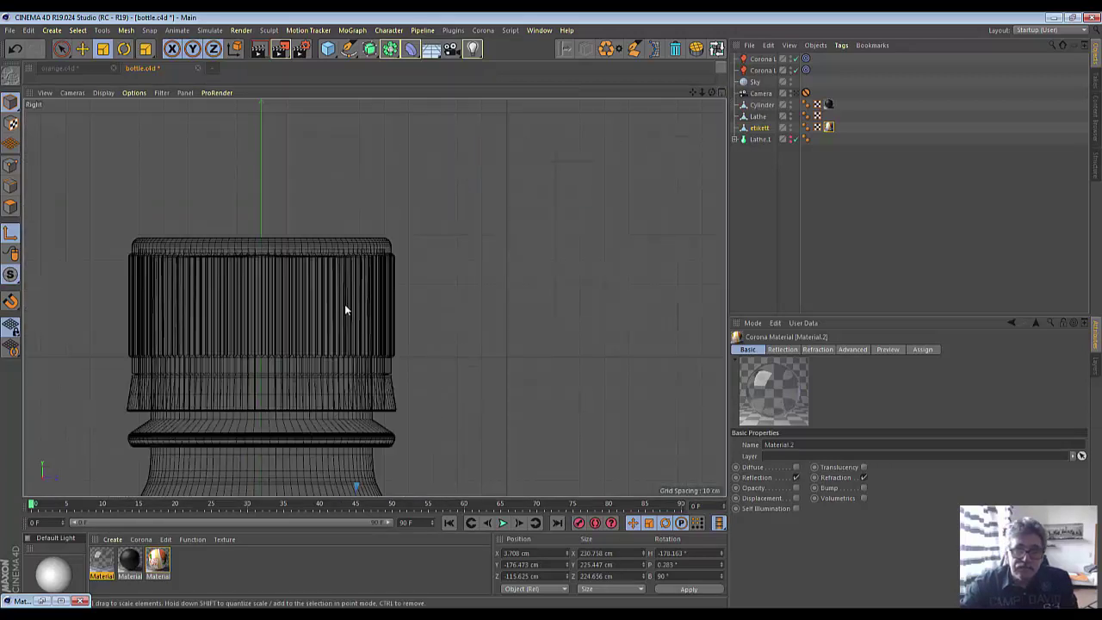
pyautogui.scroll(-3, 335, 342)
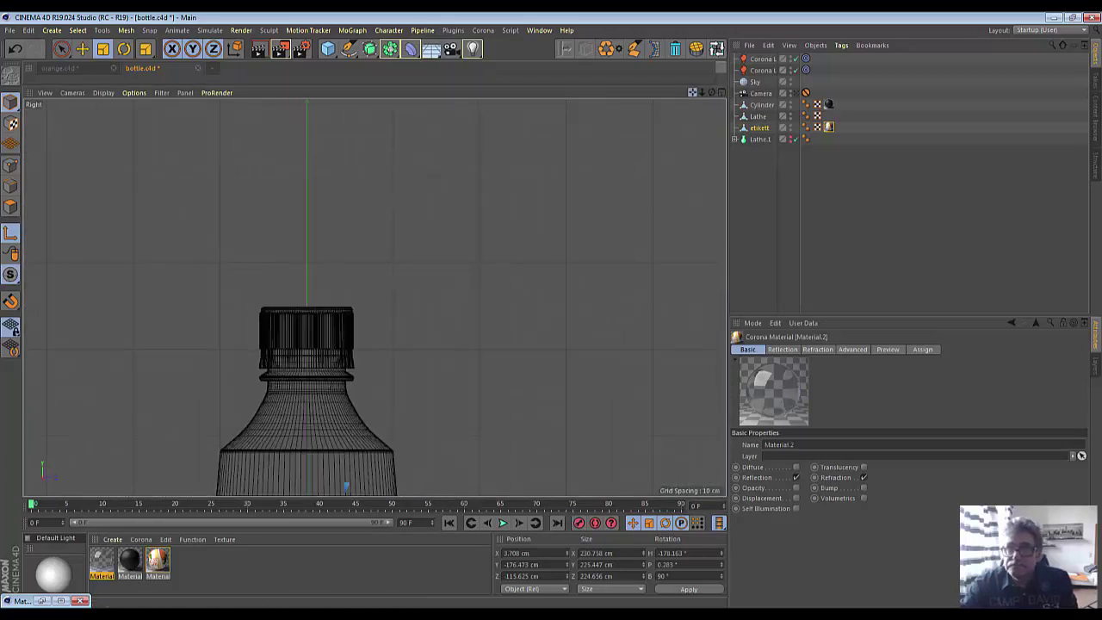
pyautogui.moveTo(693, 93); pyautogui.dragTo(645, 124)
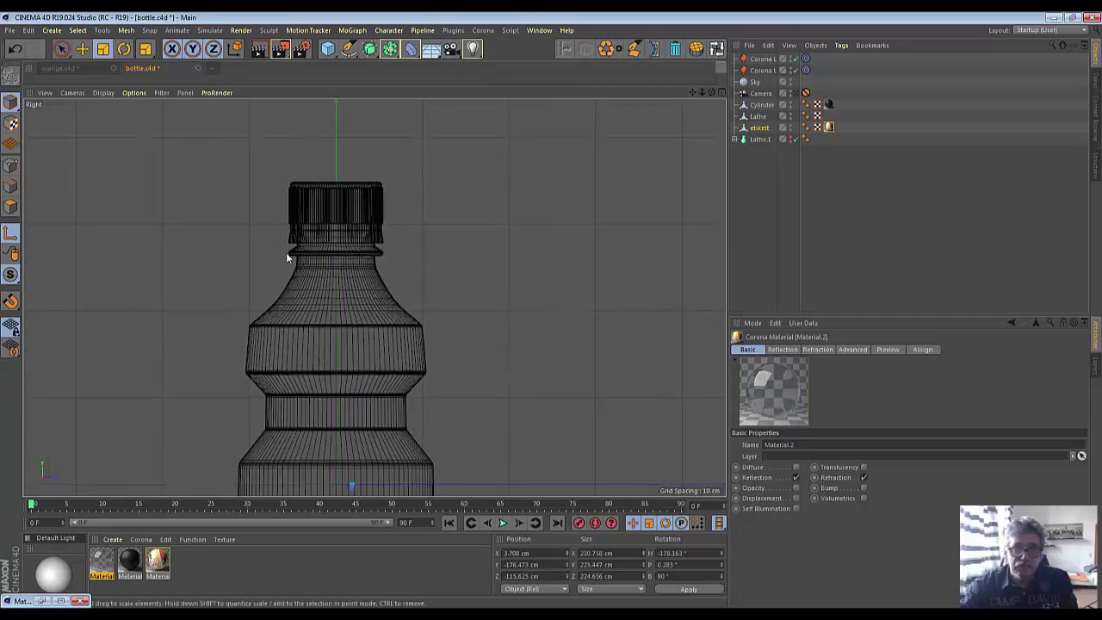
# - Select the Lathe bottle body and switch to Polygons mode
pyautogui.click(757, 117)
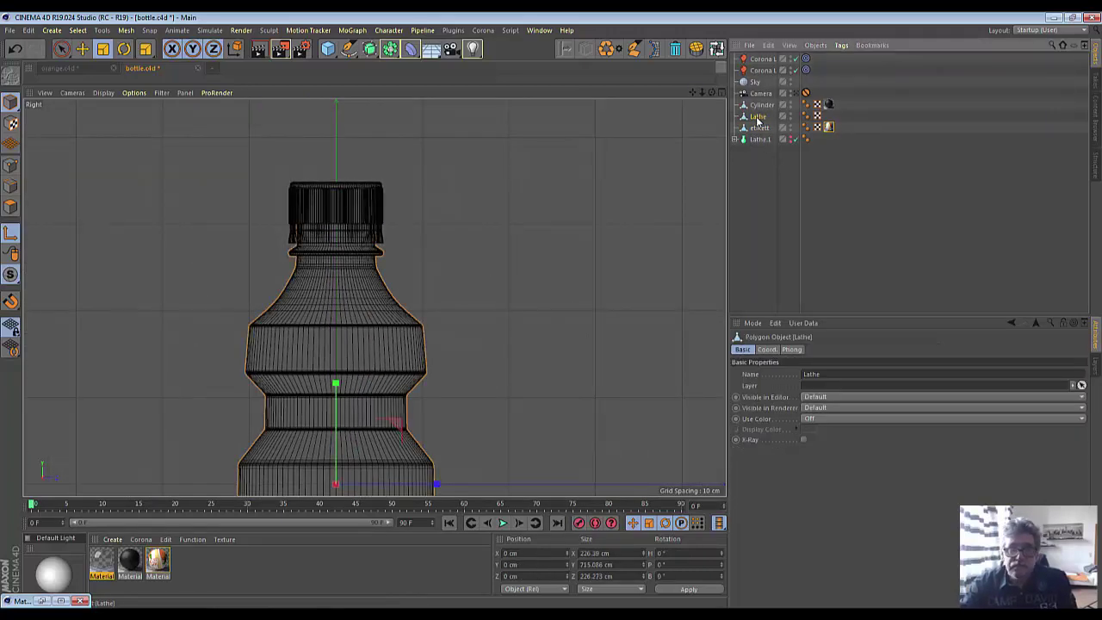
pyautogui.click(11, 207)
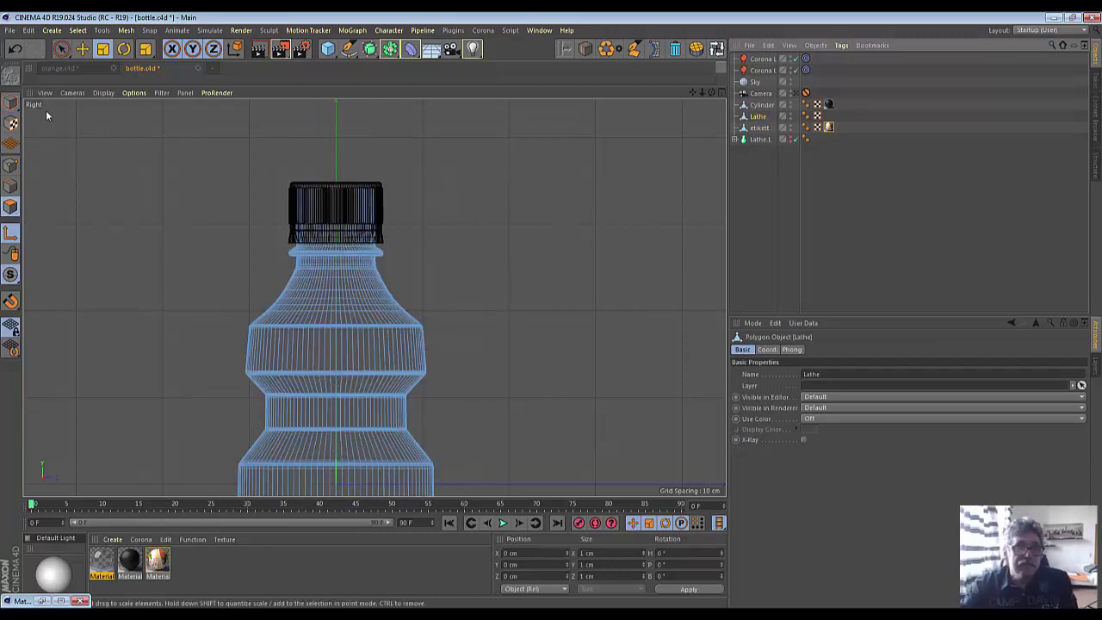
pyautogui.click(62, 49)
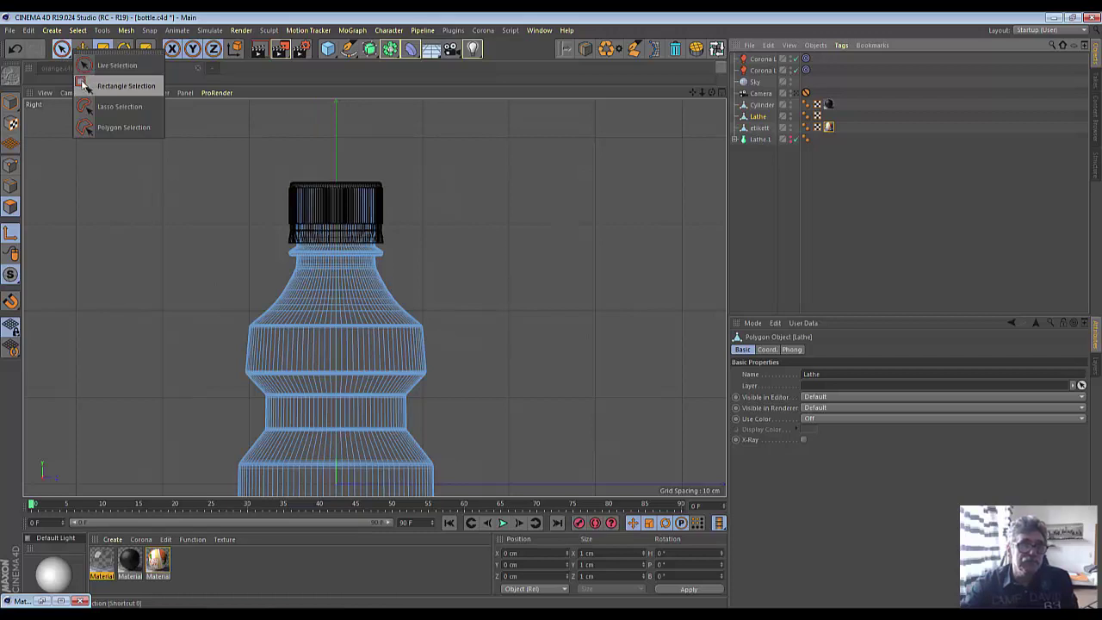
# - Box-select the bottle's neck and shoulder polygons and apply the first material to them
pyautogui.click(86, 86)
pyautogui.moveTo(179, 145); pyautogui.dragTo(488, 331)
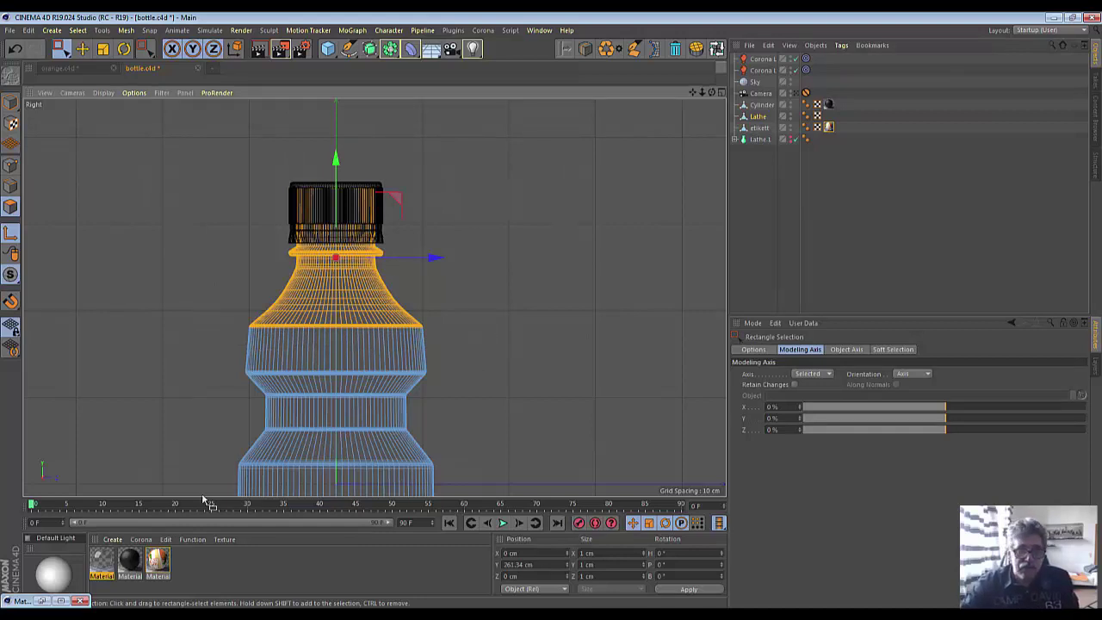
pyautogui.moveTo(104, 562); pyautogui.dragTo(758, 117)
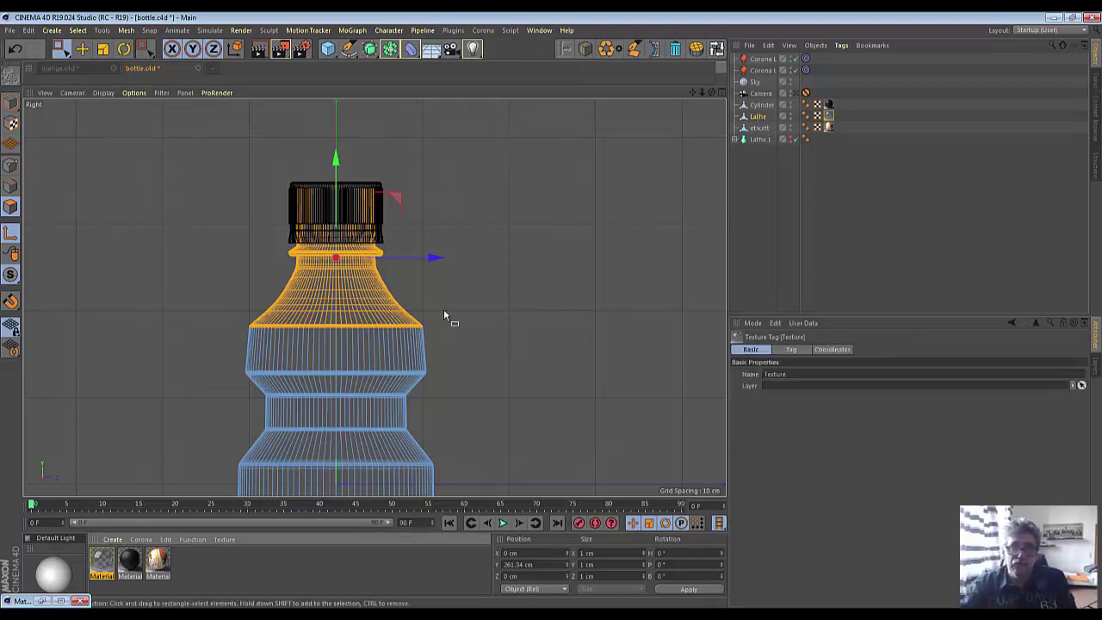
# - Preview-render the bottle in a maximized Perspective view, then return to the Right view
pyautogui.click(722, 93)
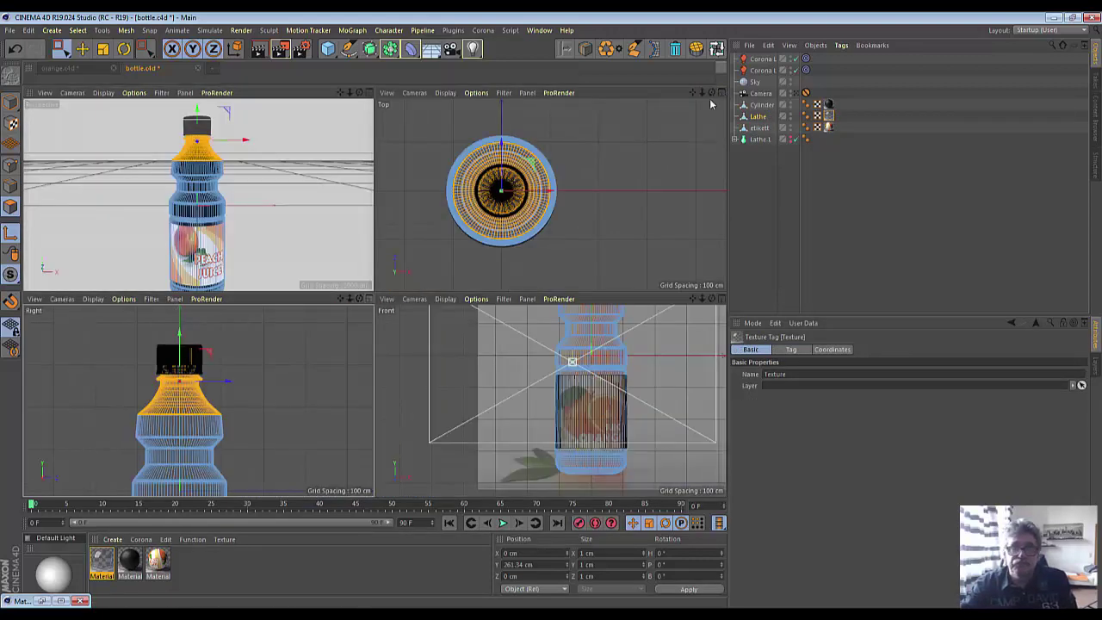
pyautogui.click(372, 93)
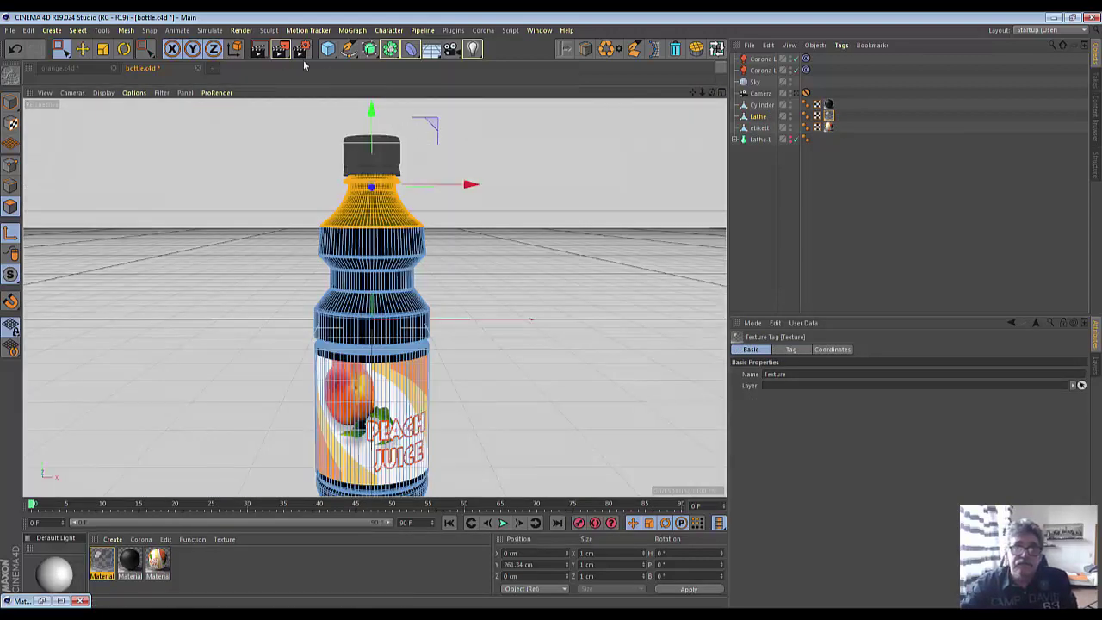
pyautogui.click(259, 51)
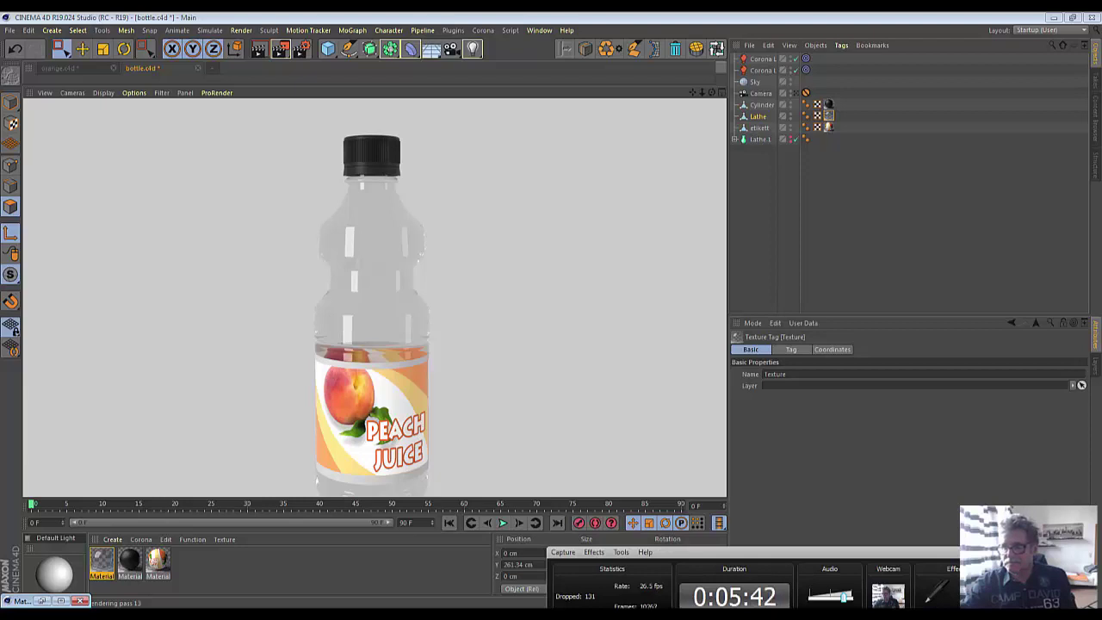
pyautogui.click(602, 431)
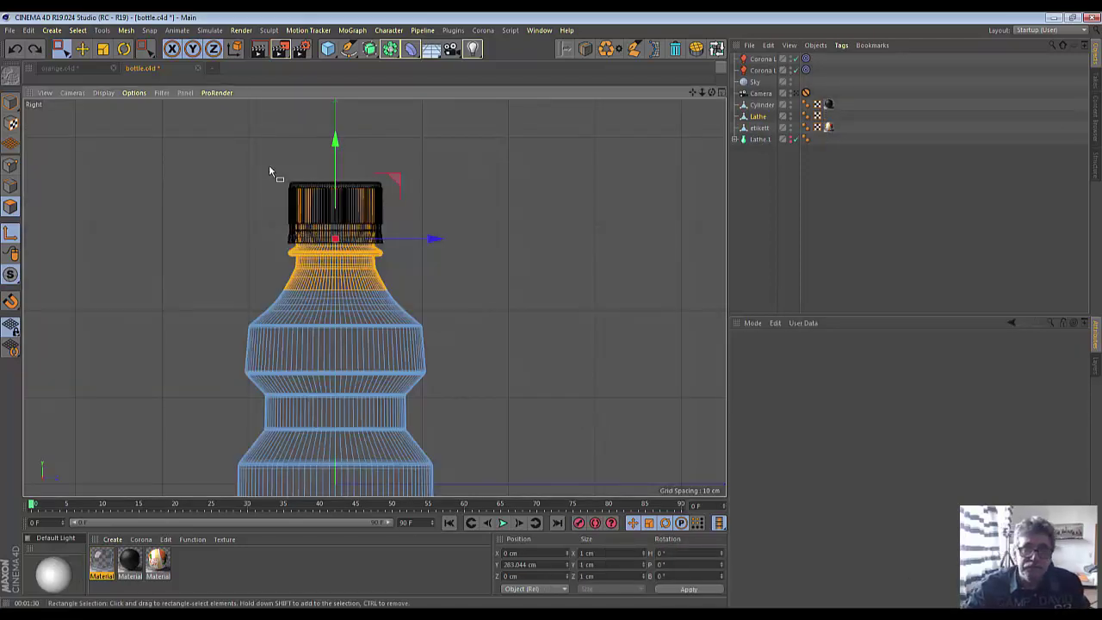
# - Box-select the bottle's neck polygons in the Right view and apply the first material to them
pyautogui.moveTo(257, 152); pyautogui.dragTo(430, 288)
pyautogui.moveTo(258, 146)
pyautogui.mouseDown()
pyautogui.moveTo(276, 177)
pyautogui.moveTo(461, 294)
pyautogui.mouseUp()
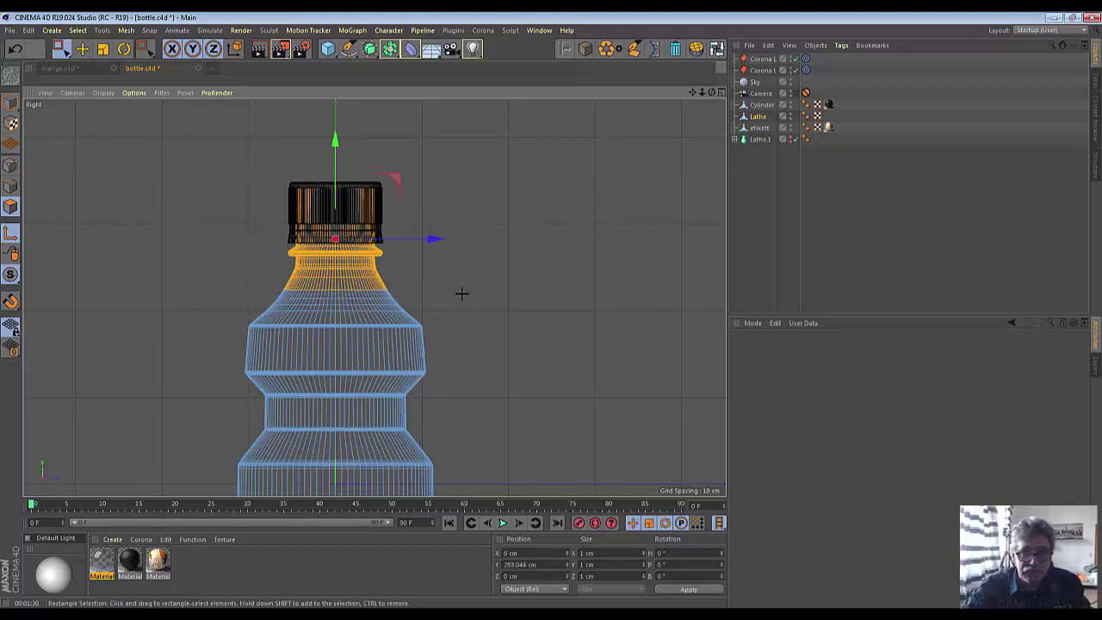
pyautogui.click(101, 566)
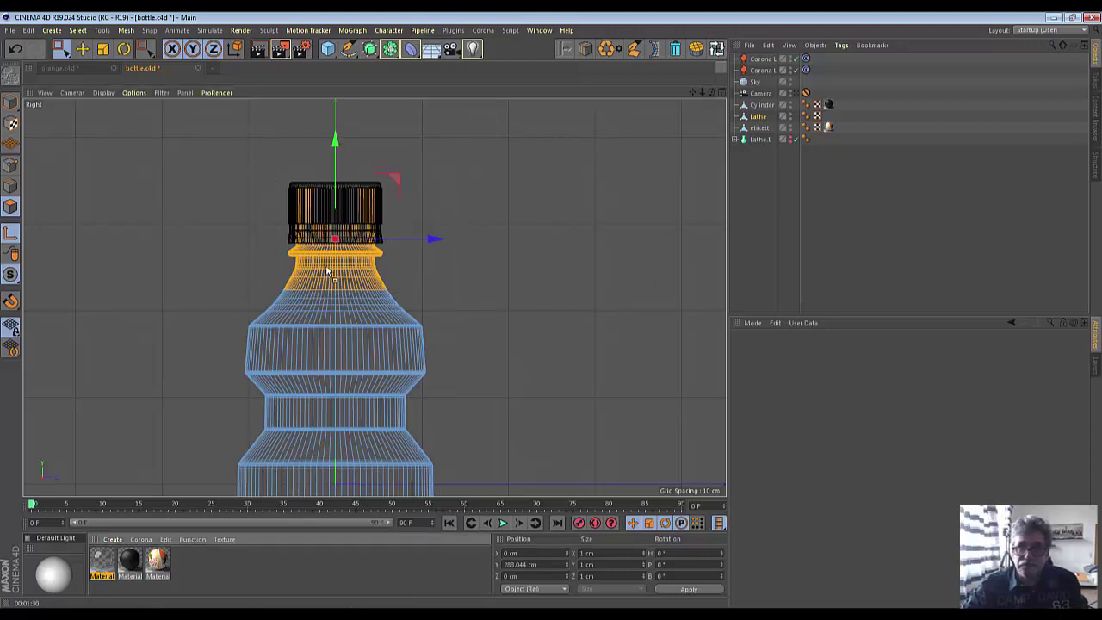
pyautogui.moveTo(327, 271); pyautogui.dragTo(331, 275)
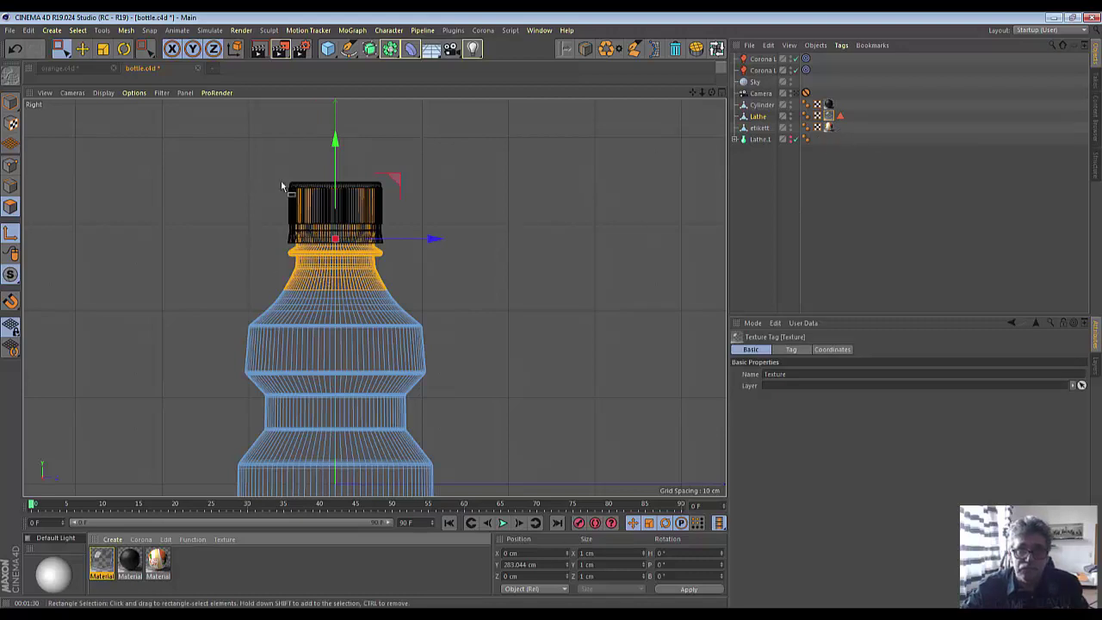
# - Invert the polygon selection to the bottle body and zoom out to see the whole bottle
pyautogui.click(78, 32)
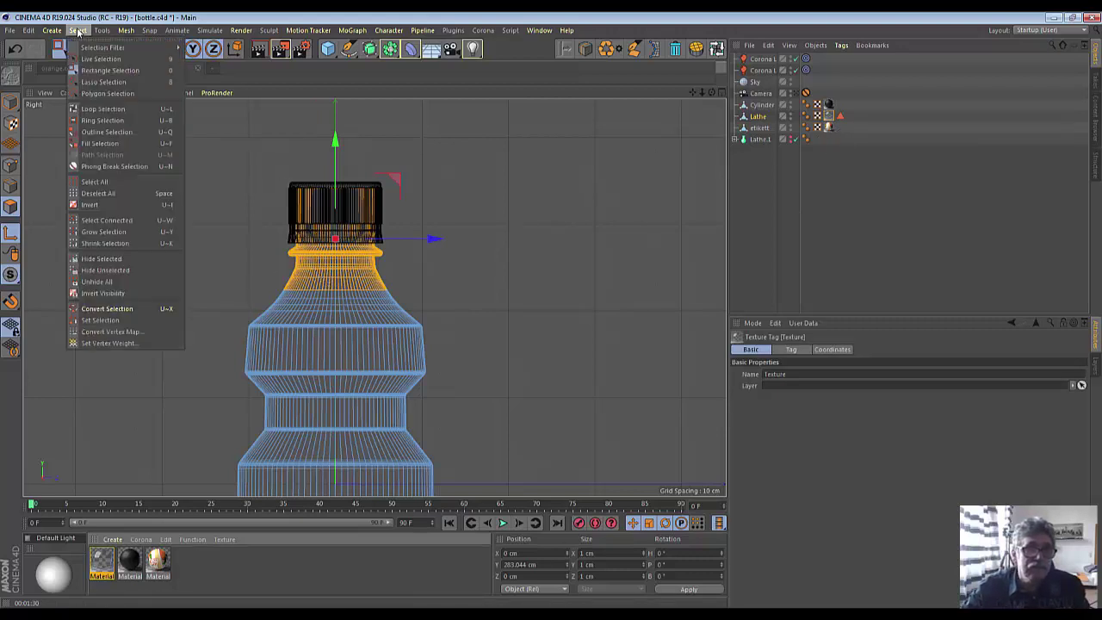
pyautogui.click(89, 205)
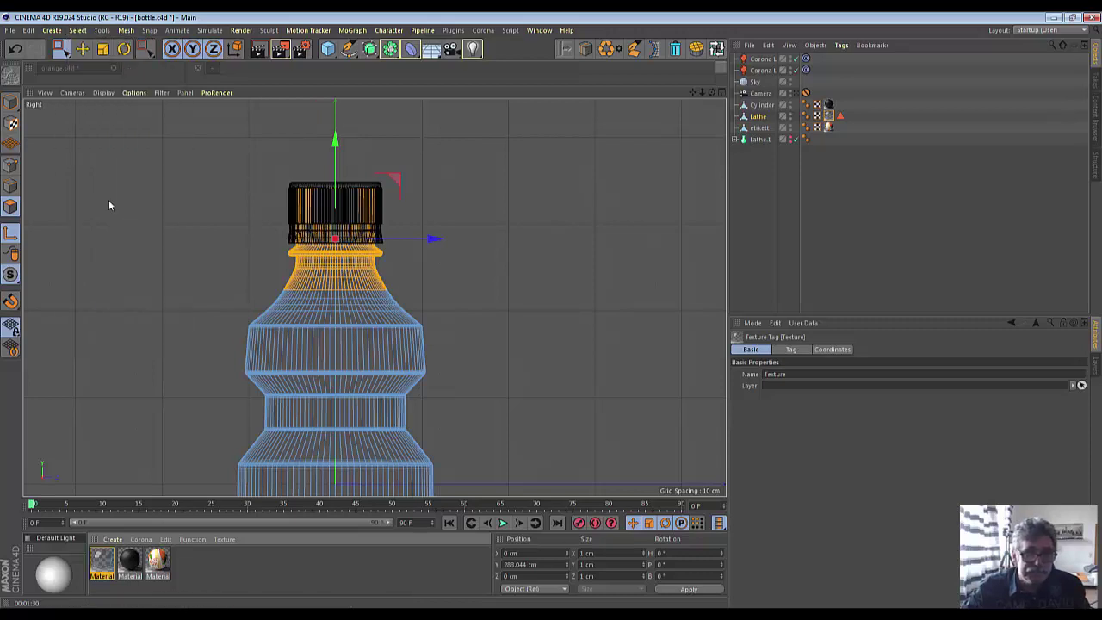
pyautogui.scroll(-3, 326, 403)
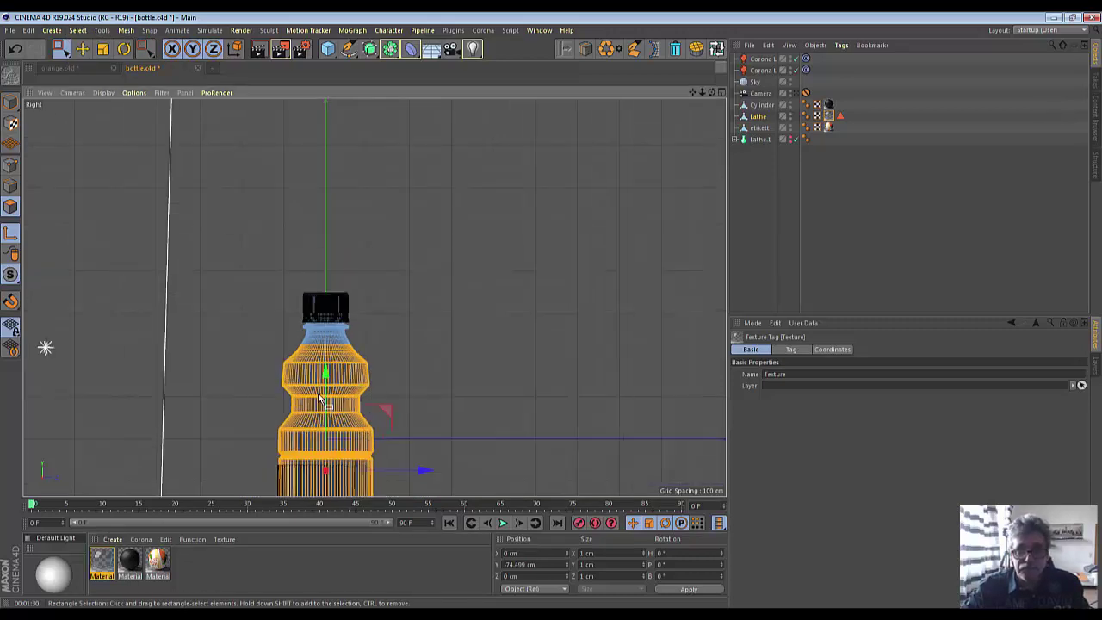
pyautogui.scroll(-3, 325, 402)
pyautogui.moveTo(693, 92); pyautogui.dragTo(758, 17)
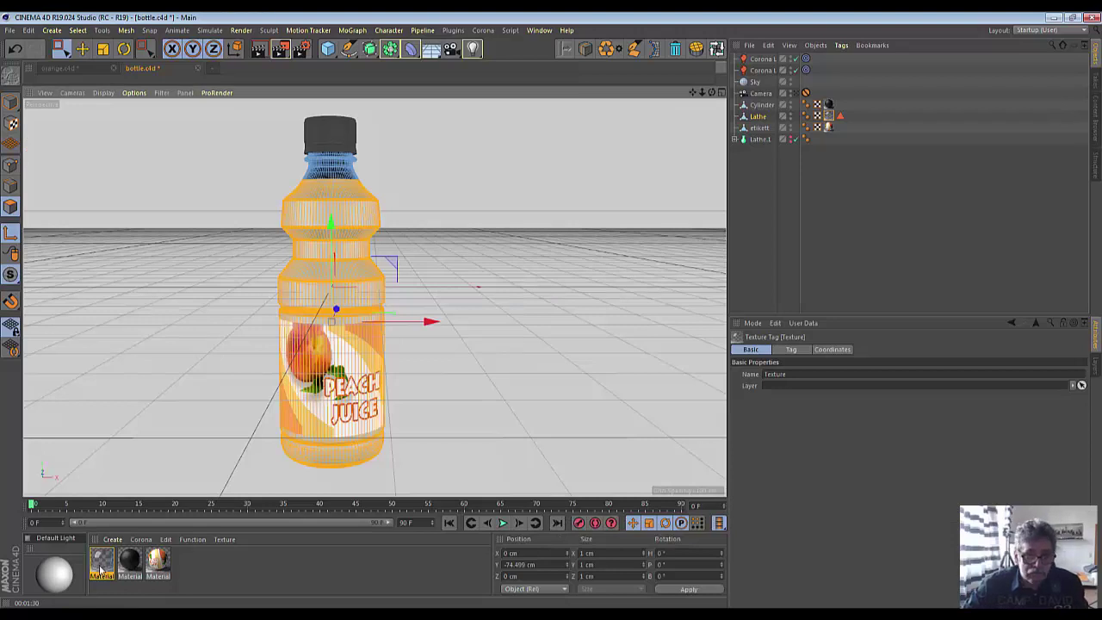
pyautogui.click(138, 540)
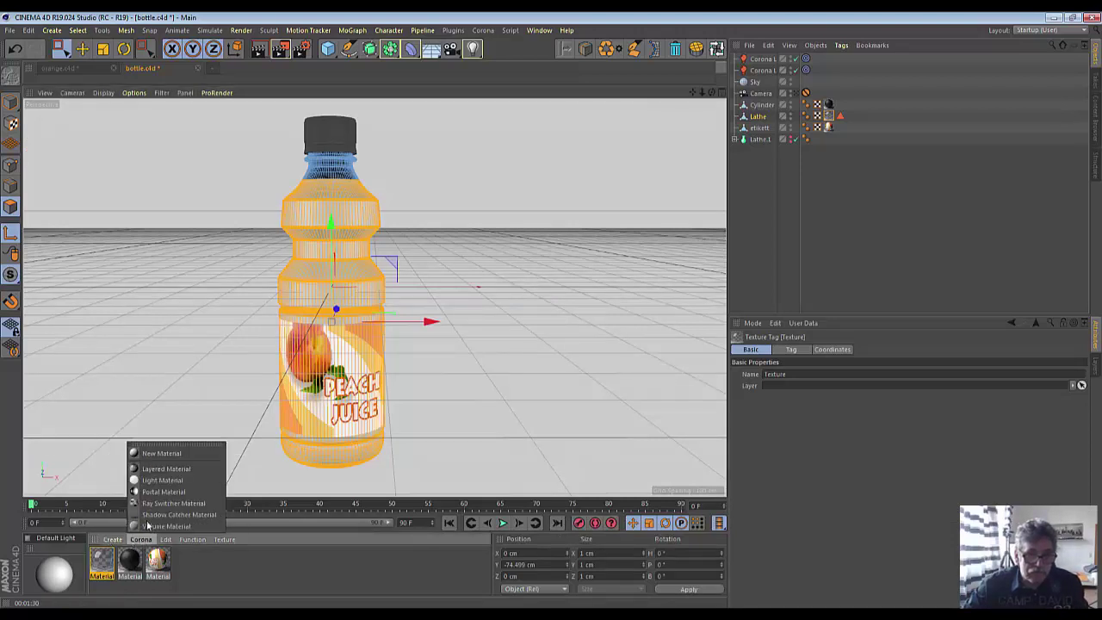
# - Create Corona Material.3, apply it to the bottle body selection, and switch to Model mode
pyautogui.click(161, 453)
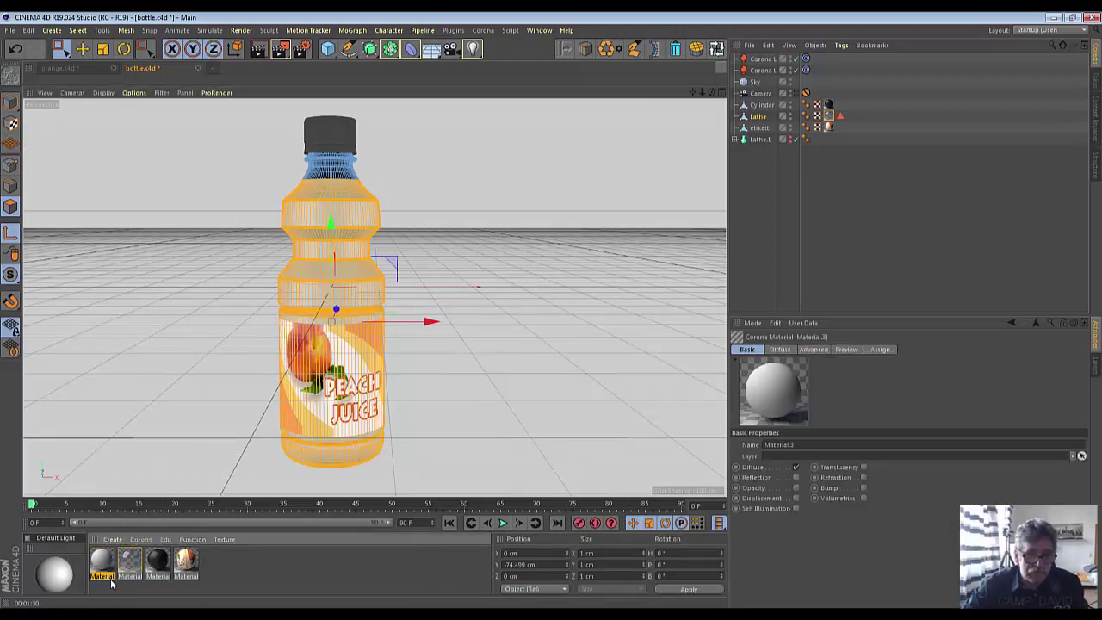
pyautogui.moveTo(102, 568); pyautogui.dragTo(316, 223)
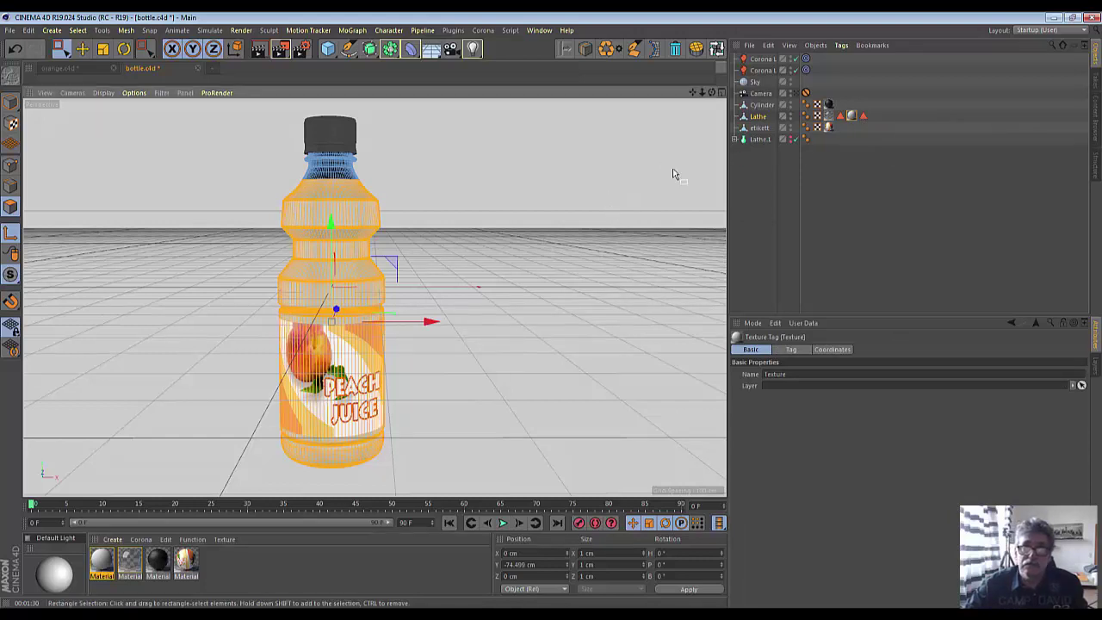
pyautogui.click(8, 108)
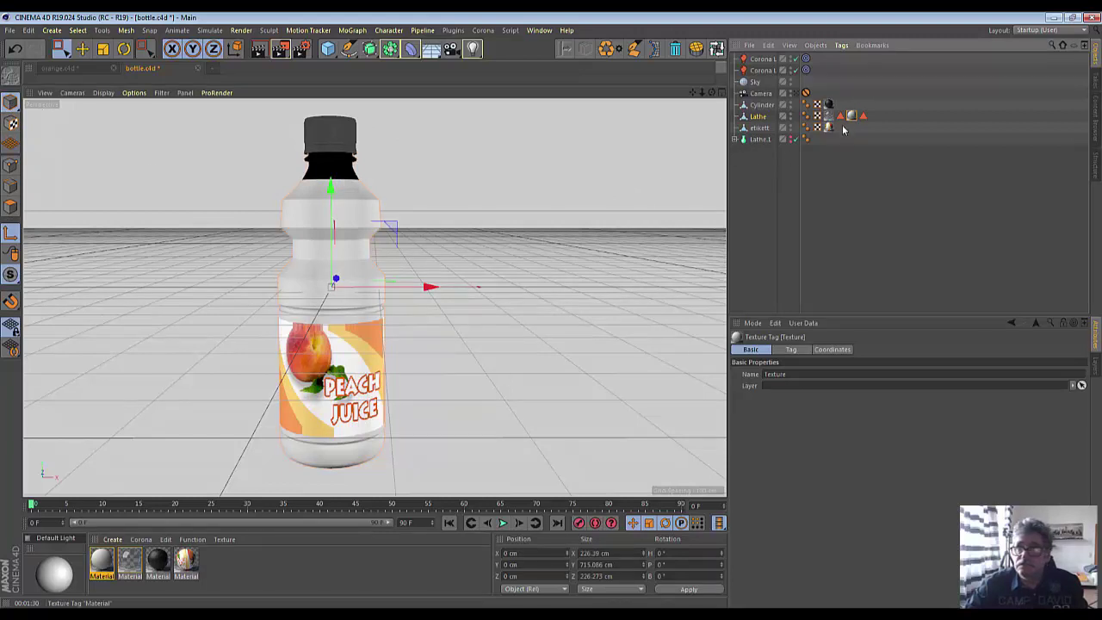
# - Enable Material.3's reflection at 82% level, Fresnel IOR 1.18, anisotropy rotation 0
pyautogui.doubleClick(103, 563)
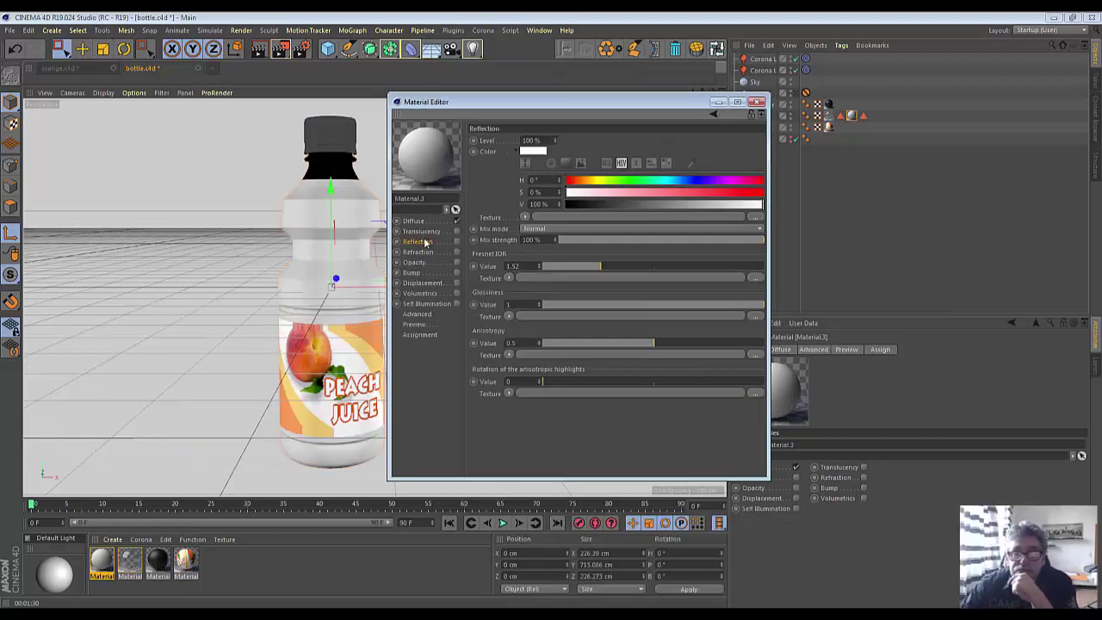
pyautogui.click(457, 242)
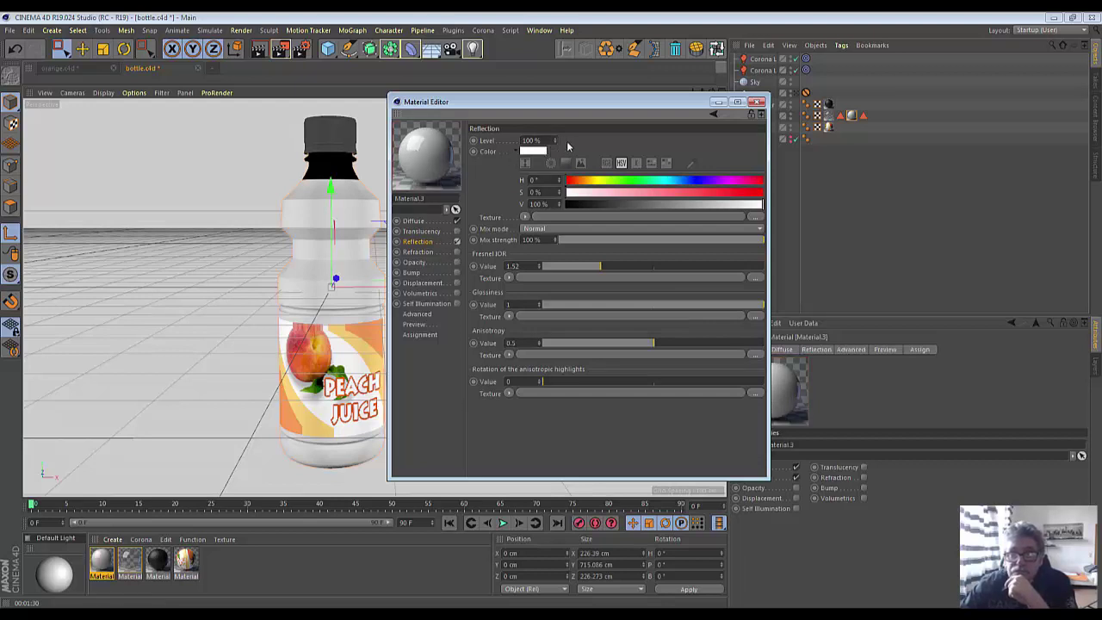
pyautogui.click(556, 144)
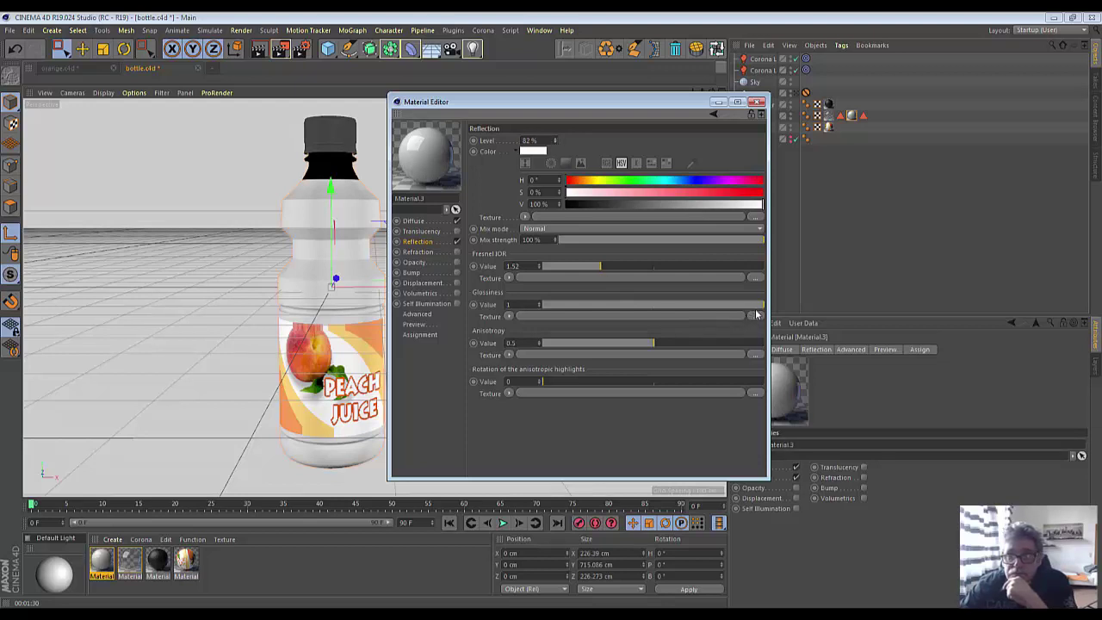
pyautogui.moveTo(601, 267); pyautogui.dragTo(574, 269)
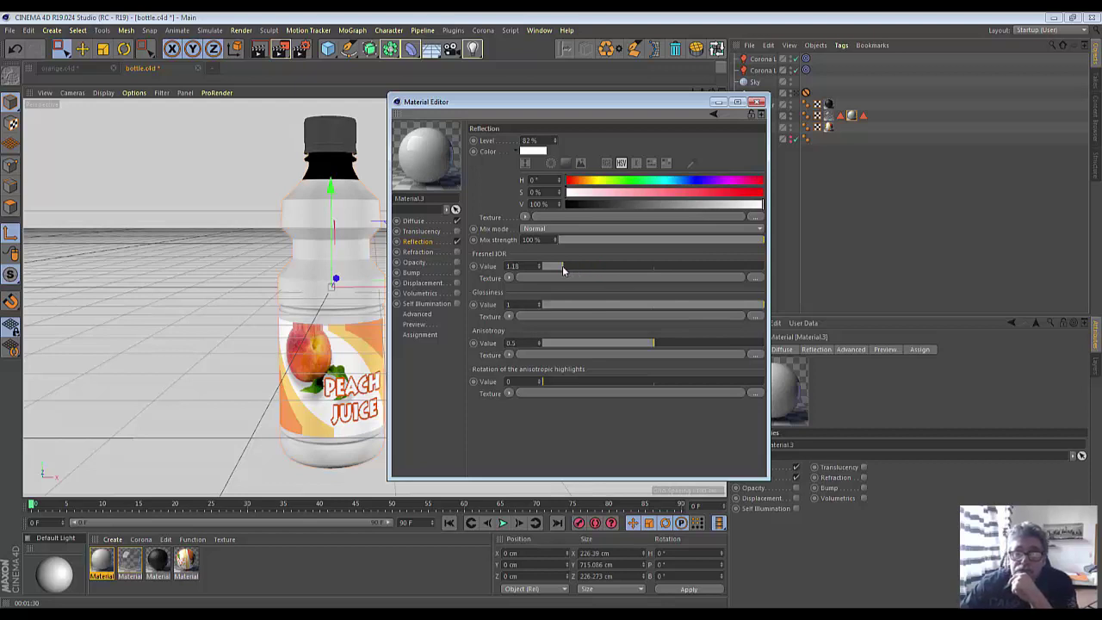
pyautogui.moveTo(563, 270); pyautogui.dragTo(564, 270)
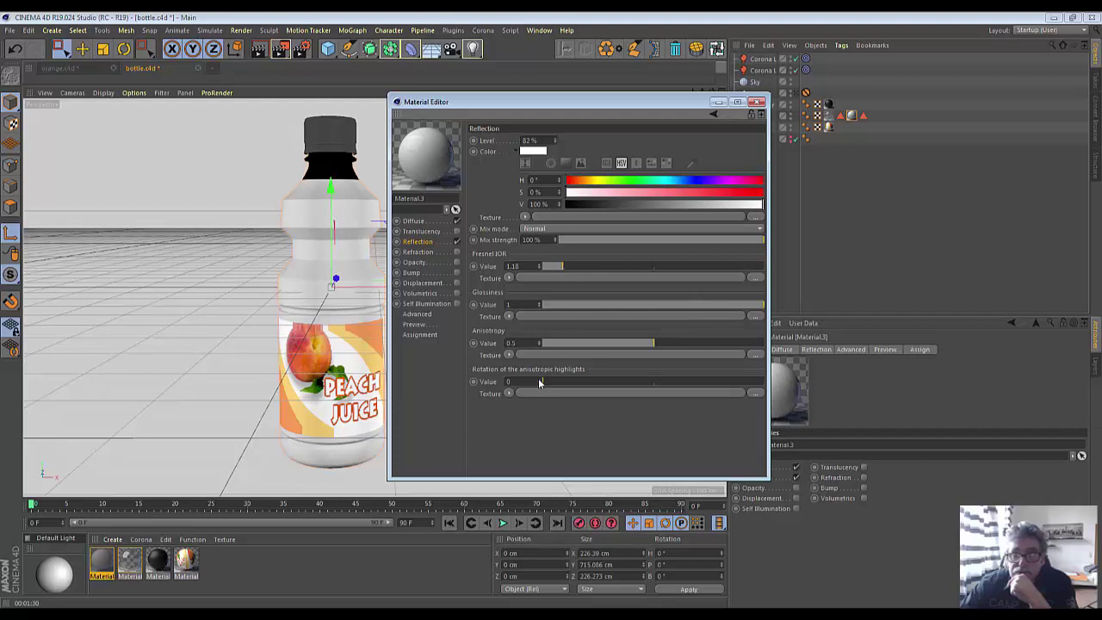
pyautogui.moveTo(539, 383)
pyautogui.mouseDown()
pyautogui.moveTo(563, 381)
pyautogui.moveTo(537, 385)
pyautogui.moveTo(539, 394)
pyautogui.moveTo(539, 377)
pyautogui.moveTo(540, 392)
pyautogui.mouseUp()
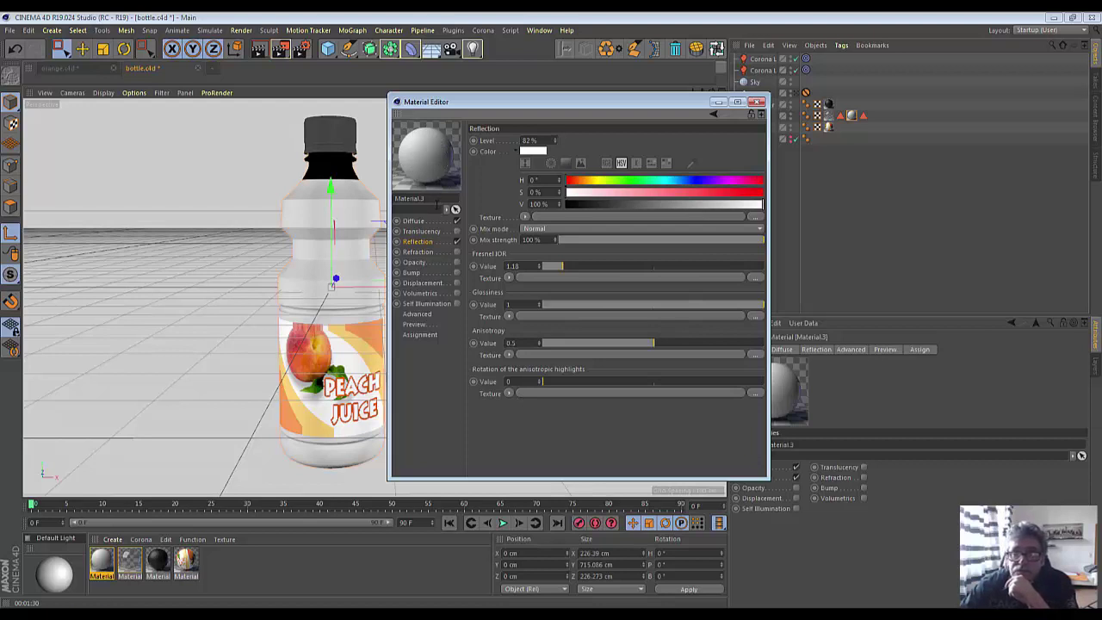
# - Enable refraction on Material.3 and move the material editor clear of the bottle
pyautogui.click(425, 254)
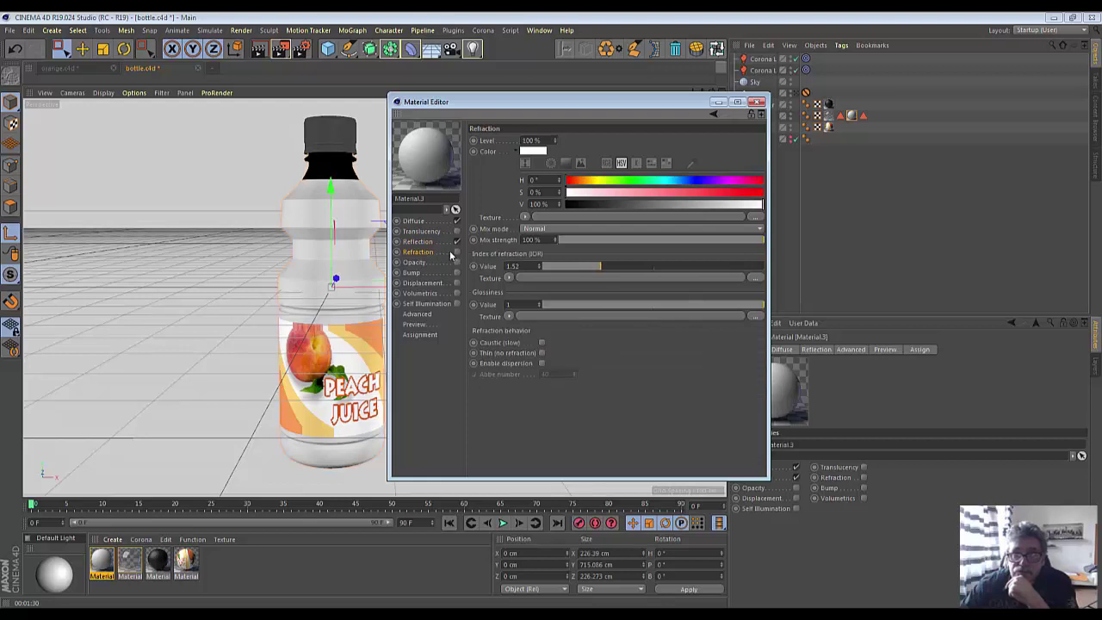
pyautogui.click(456, 251)
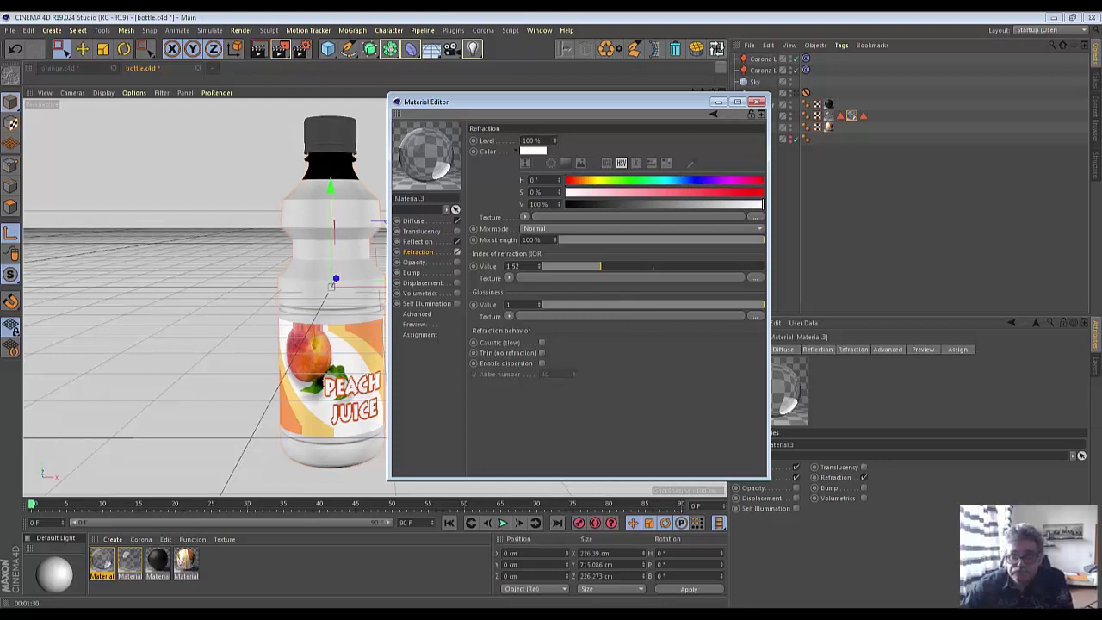
pyautogui.click(487, 594)
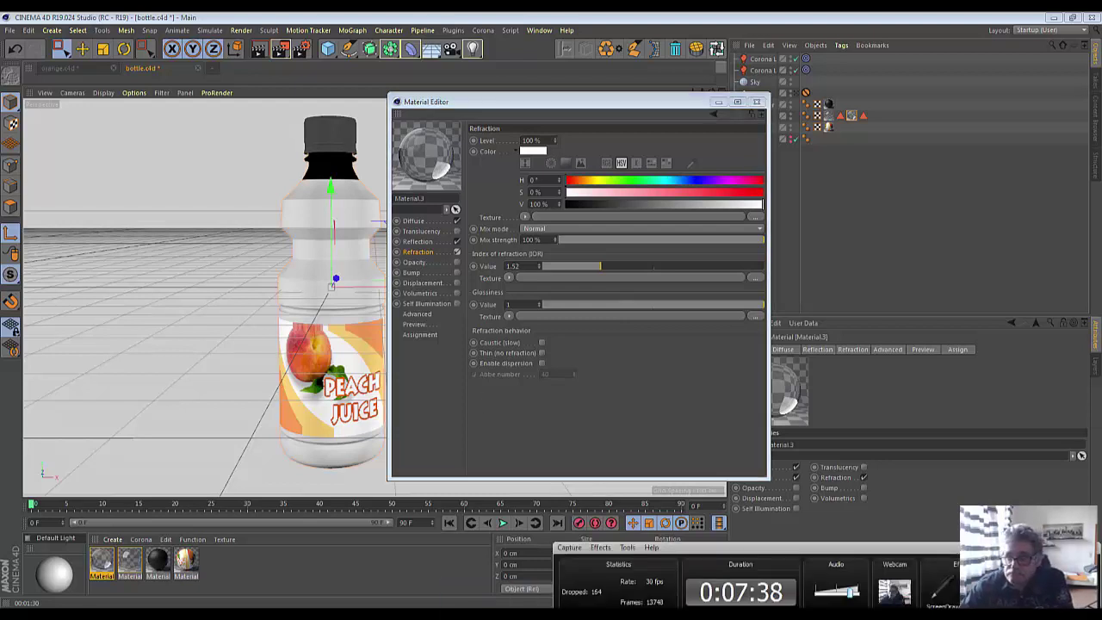
pyautogui.moveTo(559, 101); pyautogui.dragTo(682, 121)
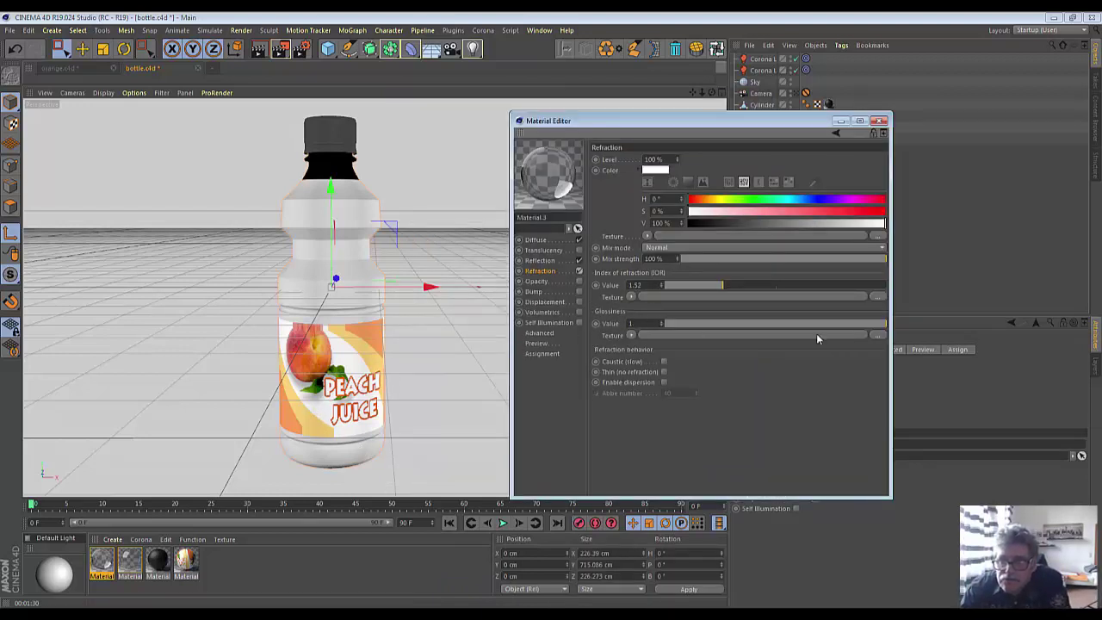
# - Tune the refraction glossiness to 0.8 and the IOR to 1.03
pyautogui.moveTo(887, 325); pyautogui.dragTo(832, 326)
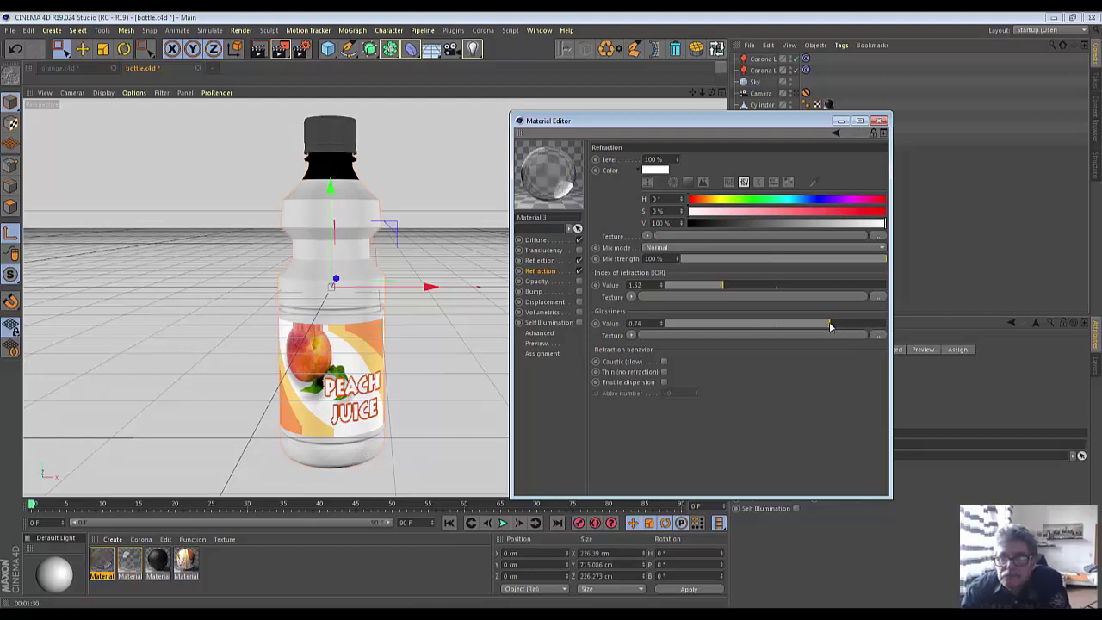
pyautogui.moveTo(832, 326); pyautogui.dragTo(835, 326)
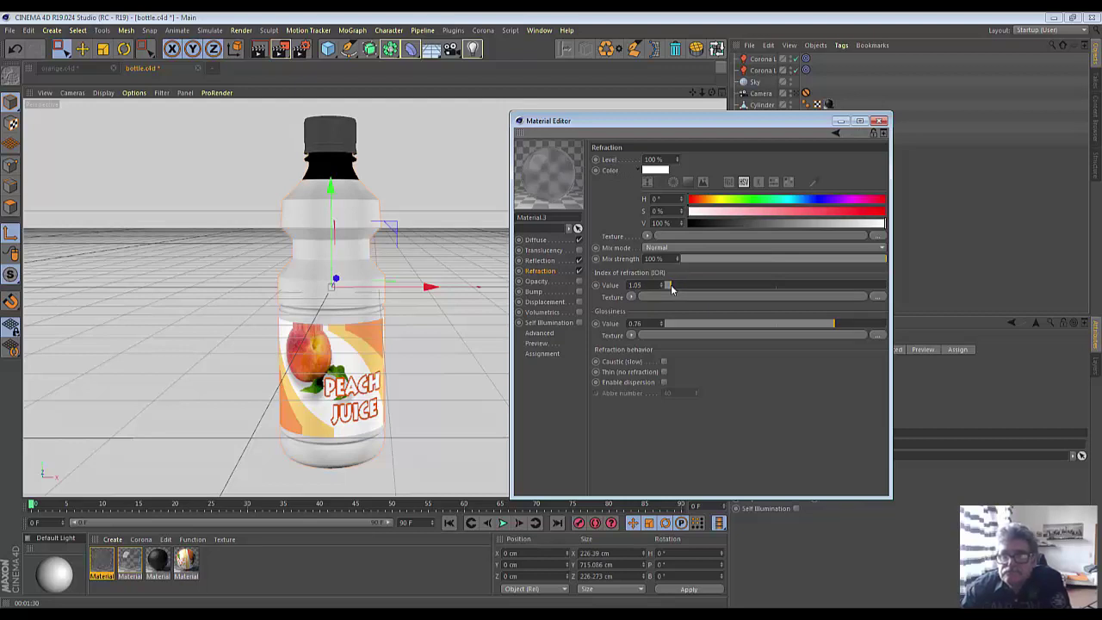
pyautogui.moveTo(671, 286); pyautogui.dragTo(669, 286)
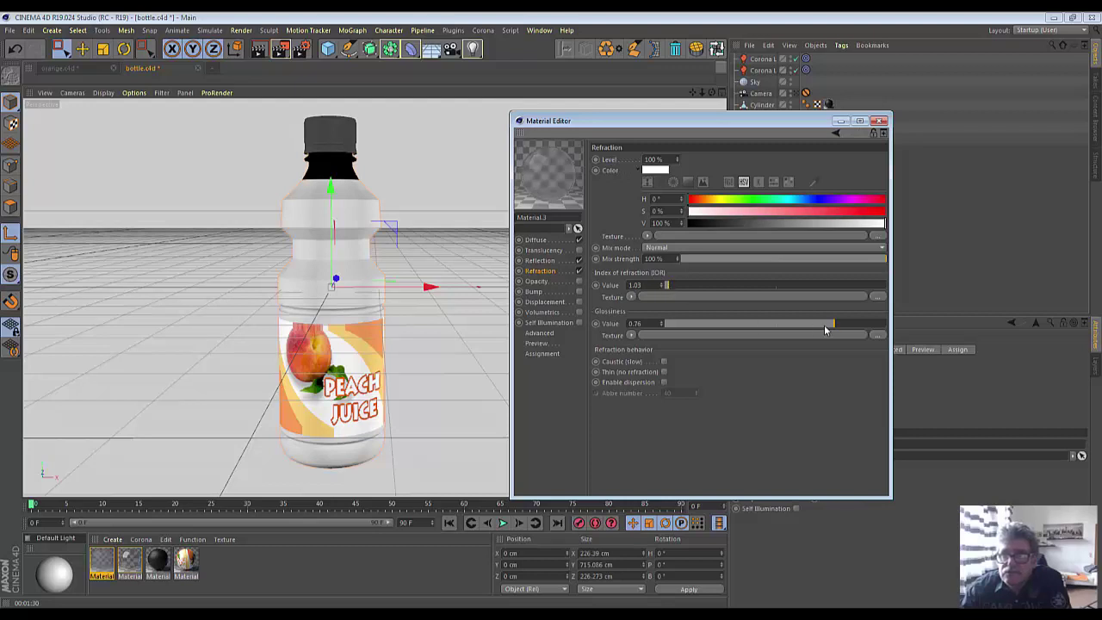
pyautogui.moveTo(823, 330); pyautogui.dragTo(841, 327)
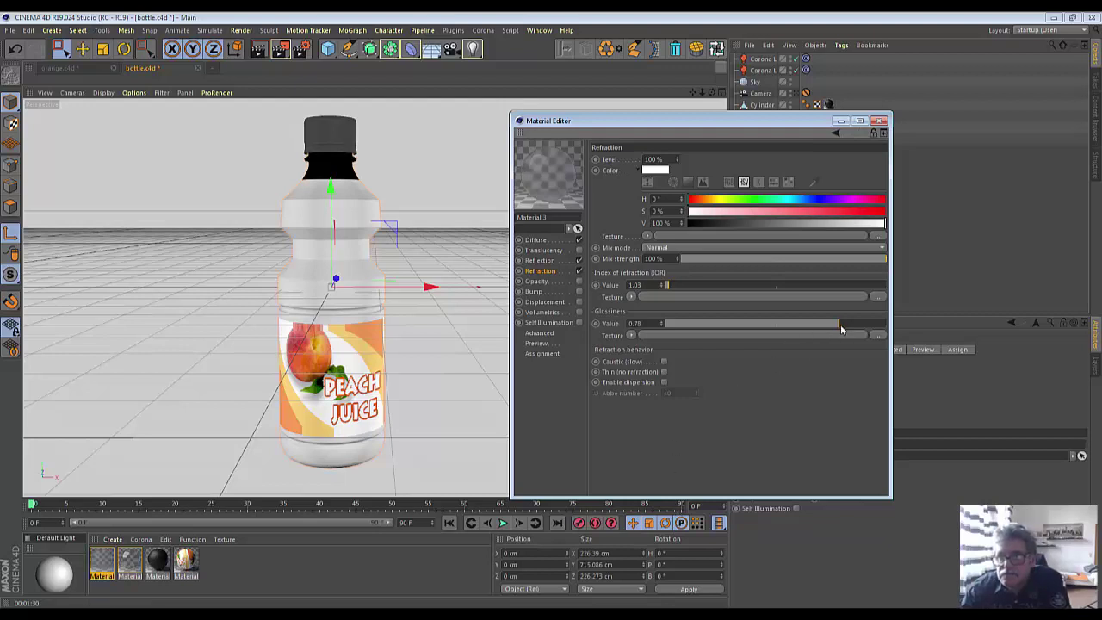
pyautogui.moveTo(839, 328); pyautogui.dragTo(844, 329)
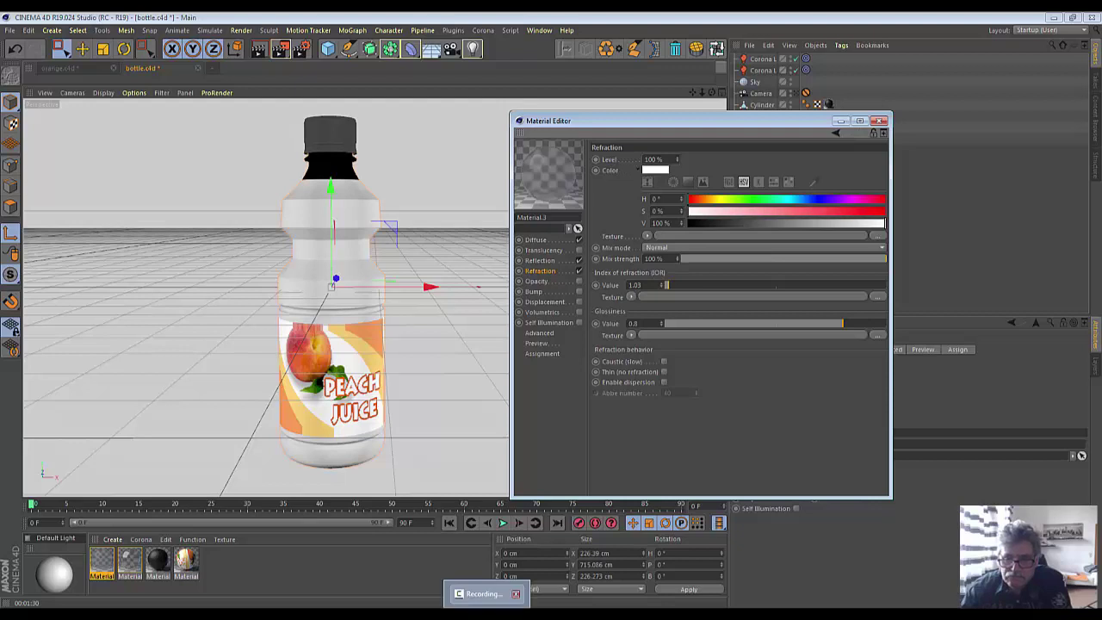
pyautogui.click(486, 596)
pyautogui.click(545, 301)
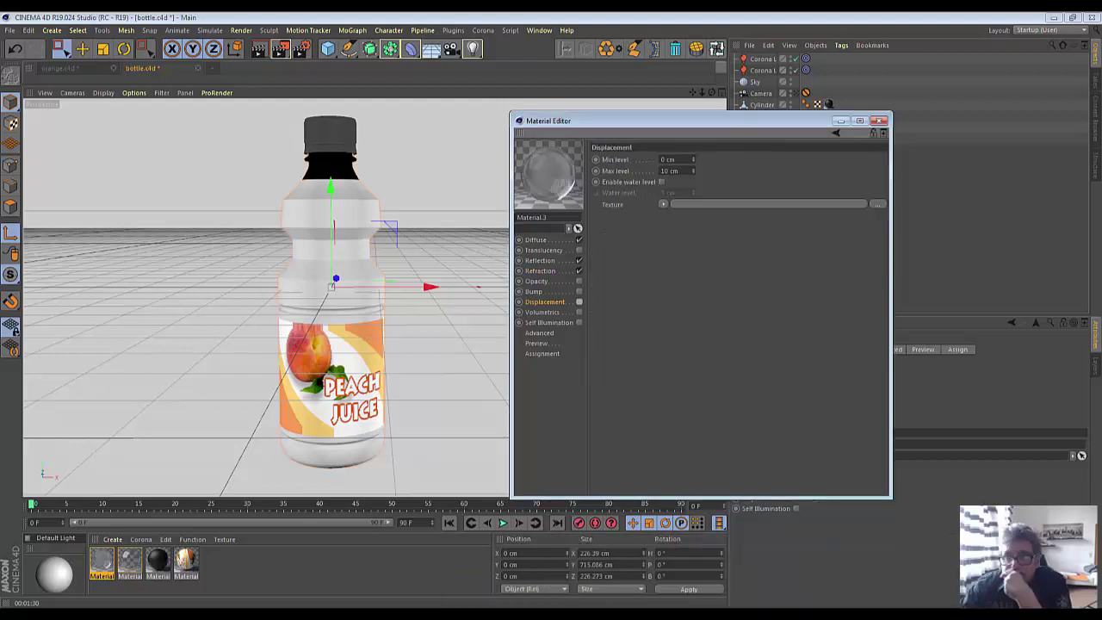
# - Enable displacement on Material.3 using a Noise shader as its texture
pyautogui.click(579, 302)
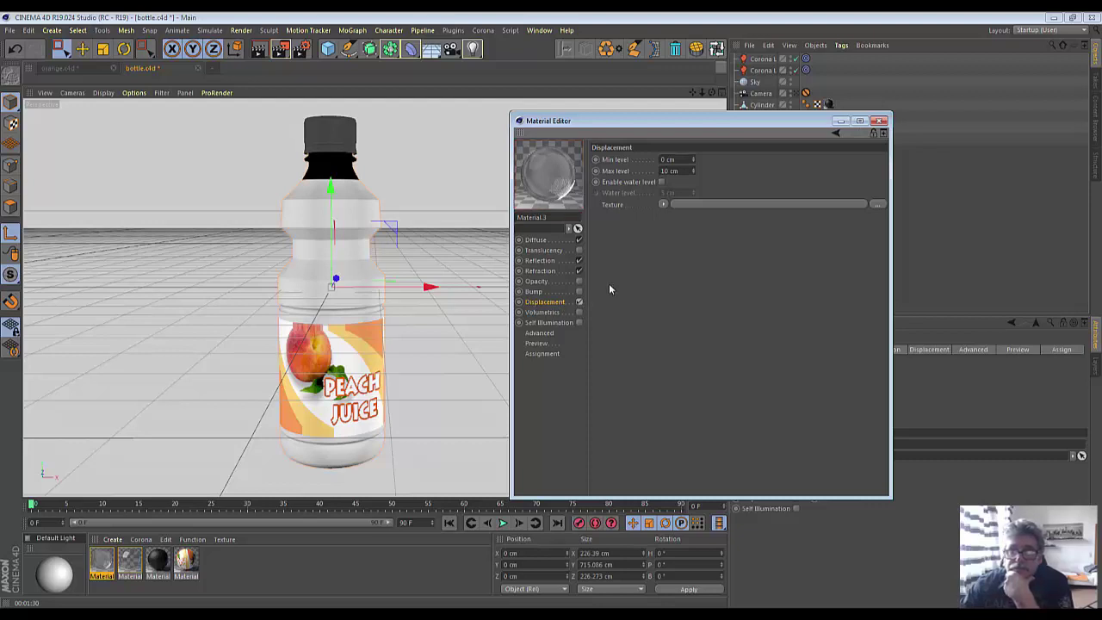
pyautogui.click(663, 204)
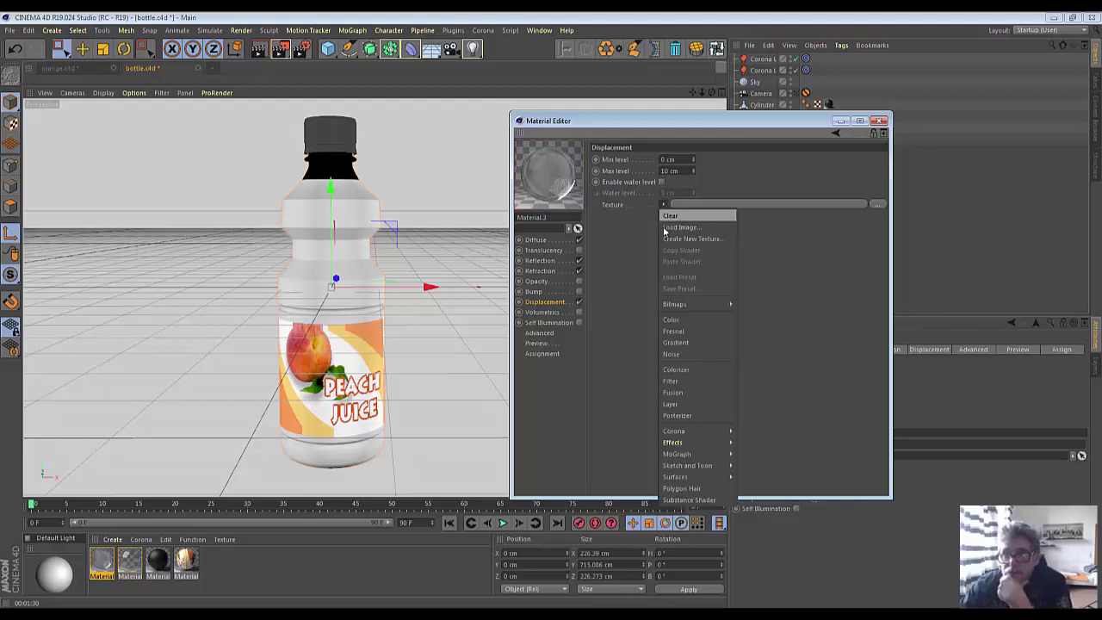
pyautogui.click(672, 354)
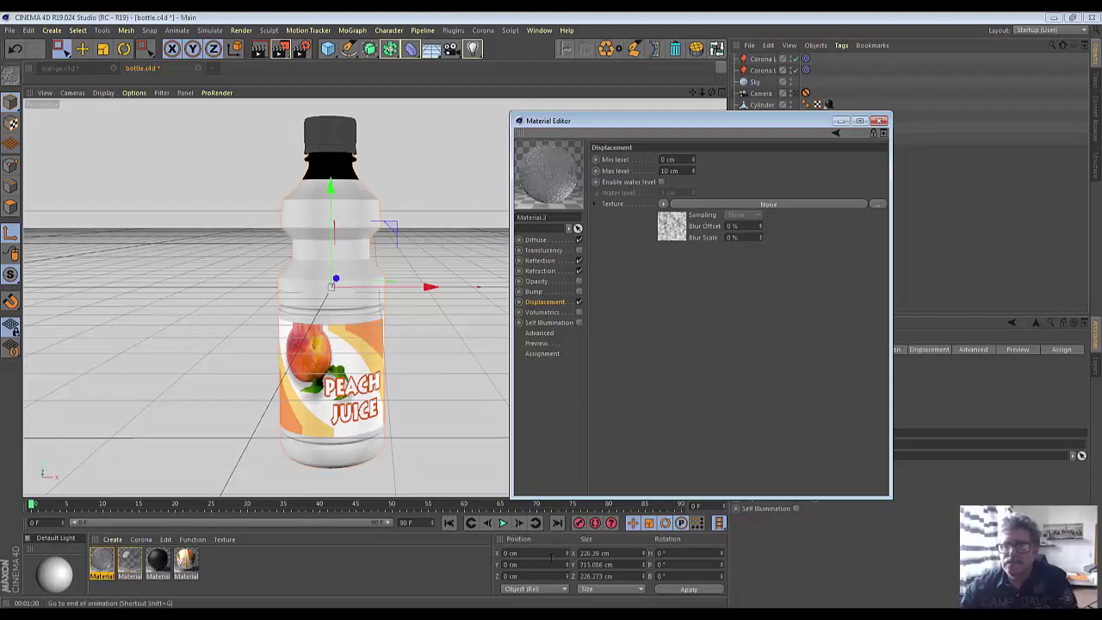
pyautogui.click(669, 232)
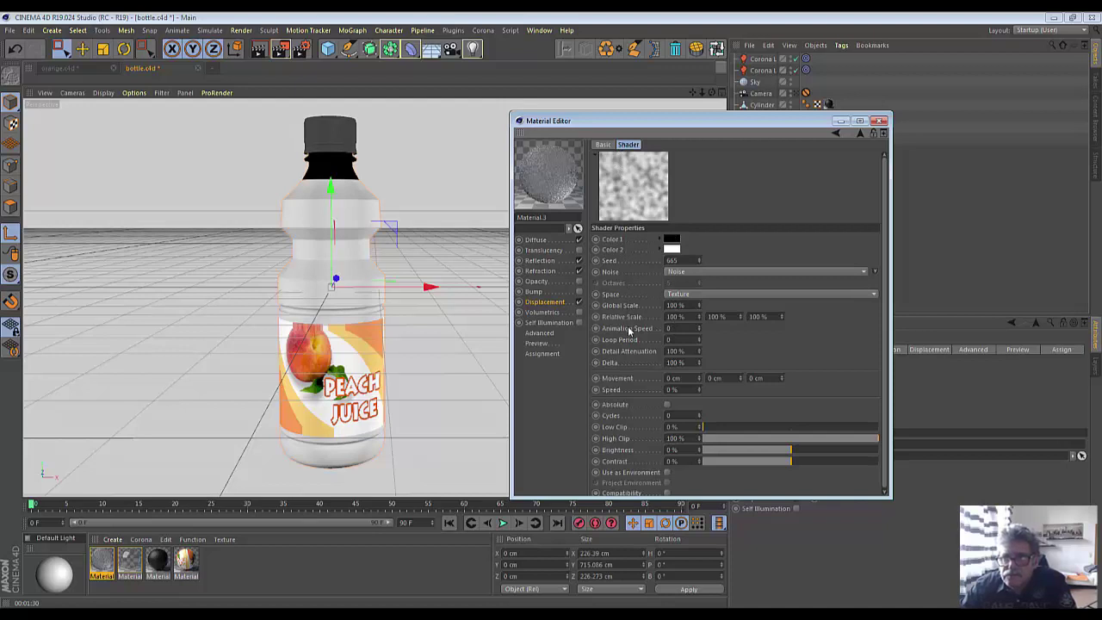
# - Set the Noise global scale to 400% and the displacement max level to 1.8 cm
pyautogui.moveTo(699, 306); pyautogui.dragTo(699, 301)
pyautogui.click(699, 310)
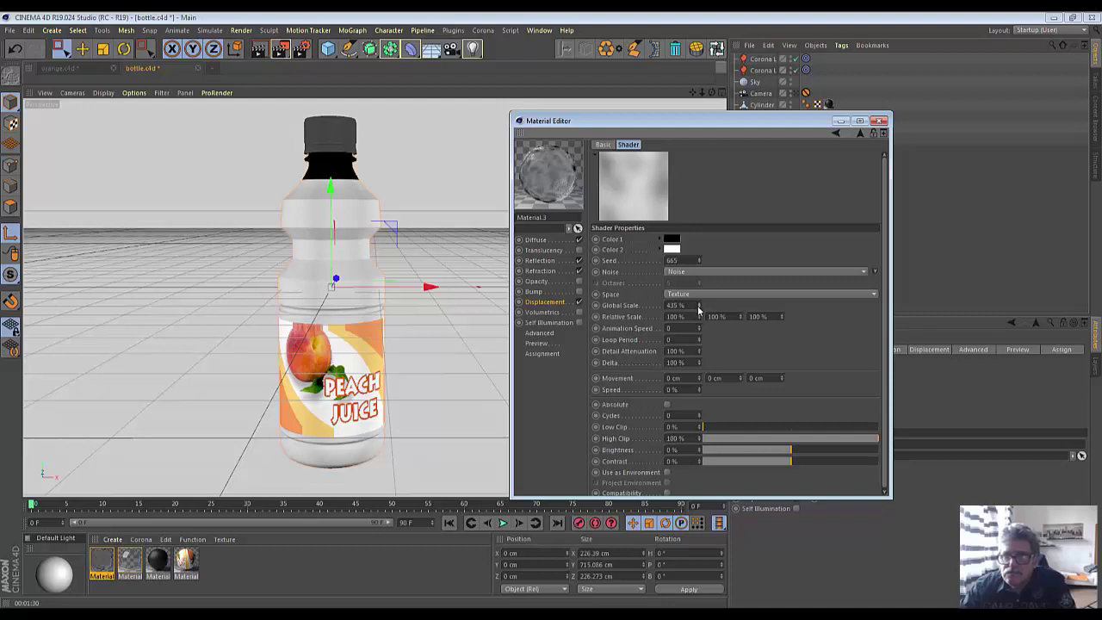
pyautogui.click(698, 310)
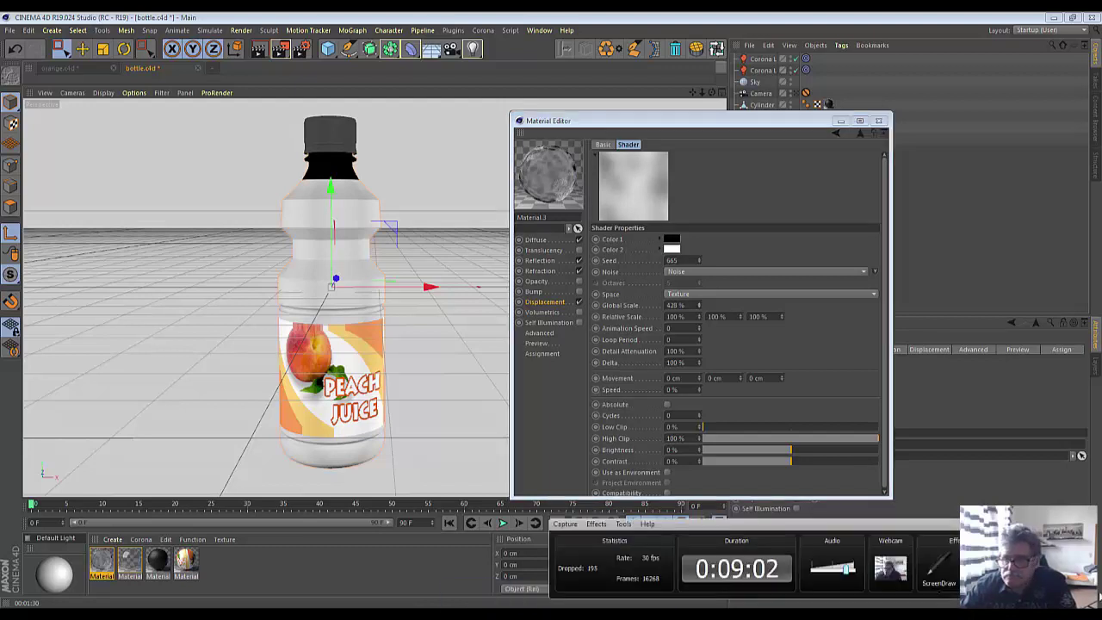
pyautogui.doubleClick(674, 305)
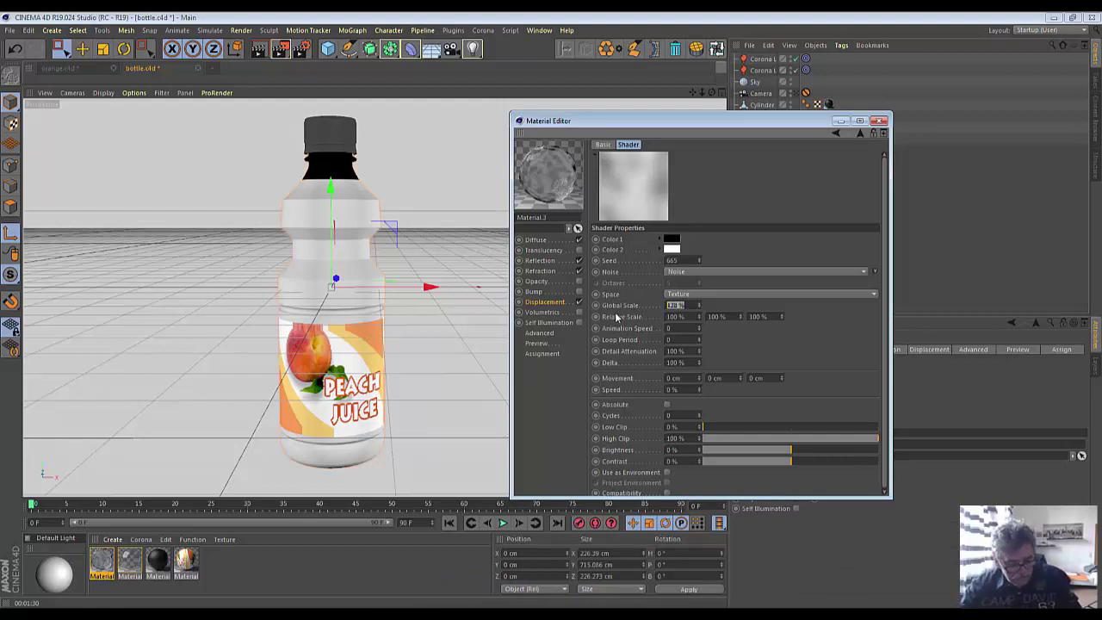
pyautogui.write('400')
pyautogui.press('Return')
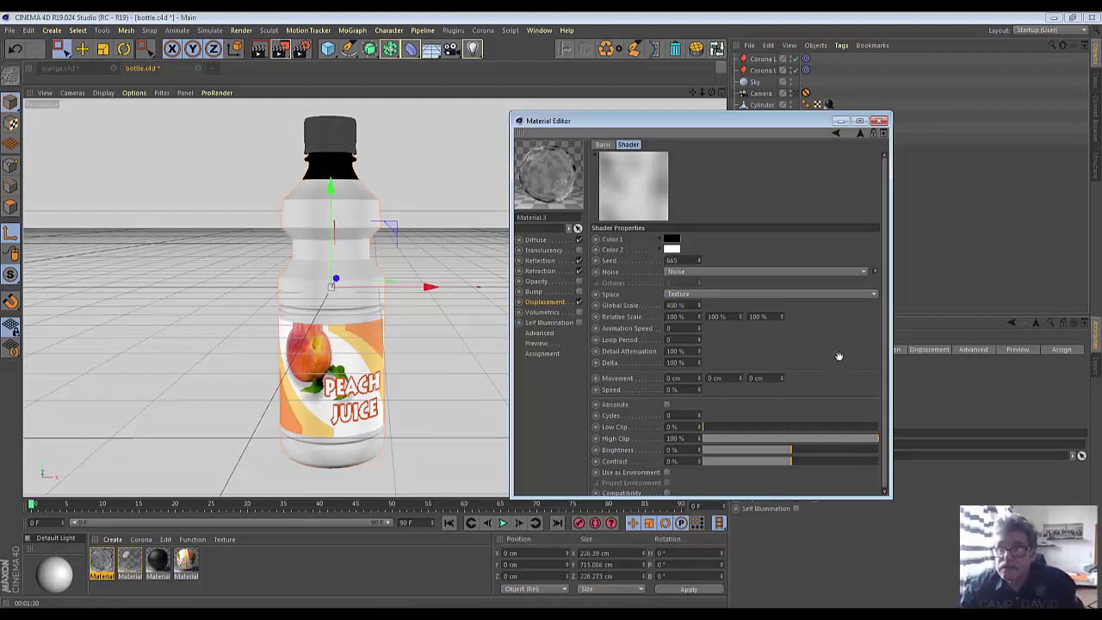
pyautogui.click(861, 133)
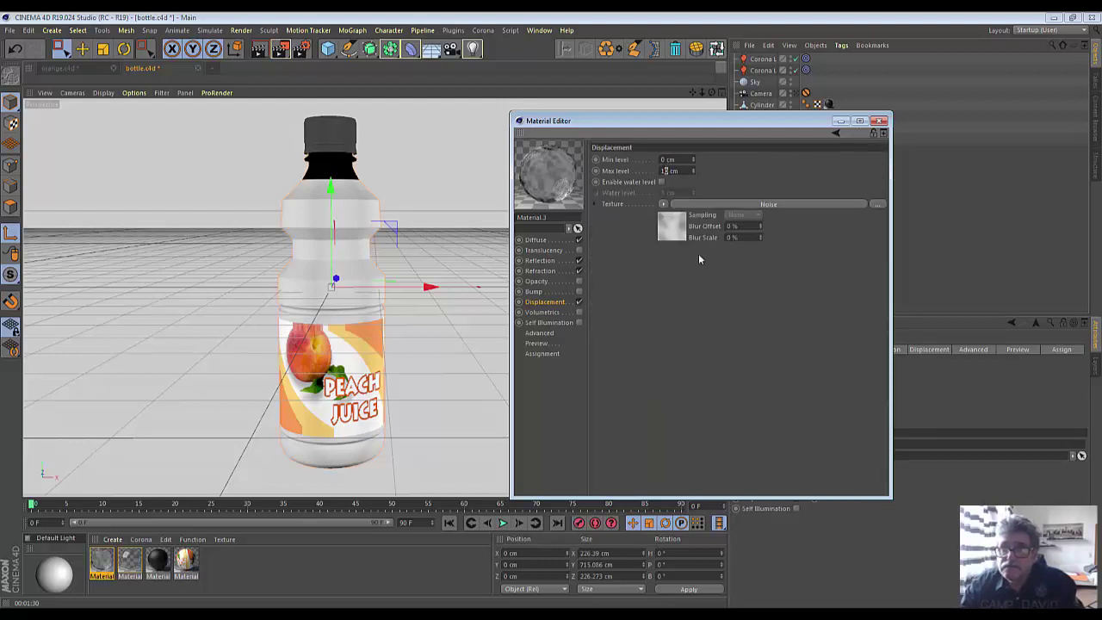
pyautogui.write('.')
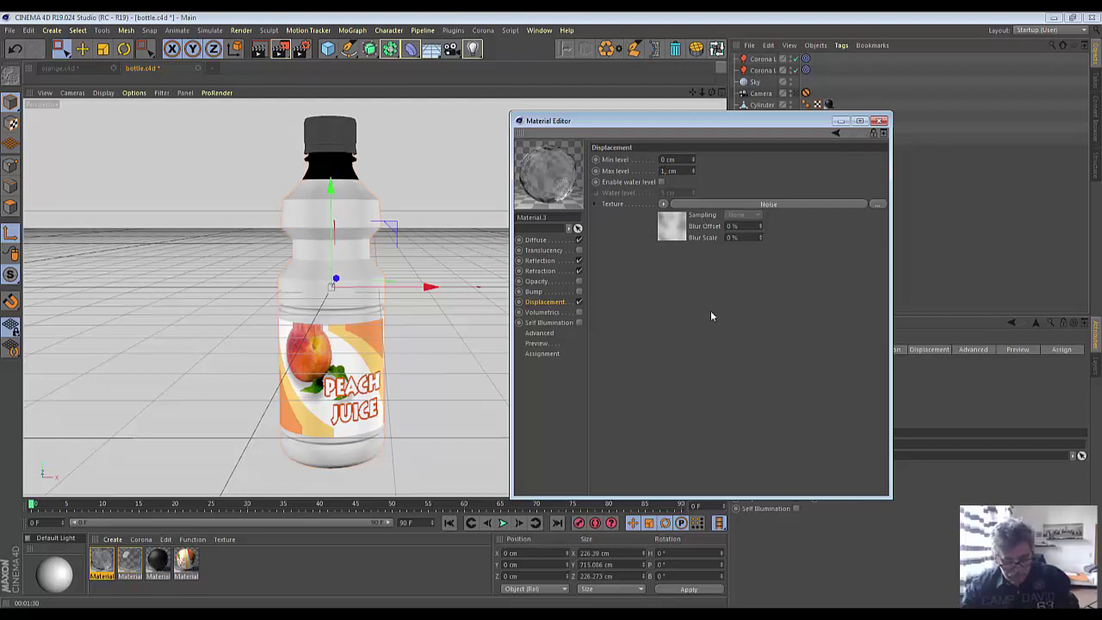
pyautogui.write('8')
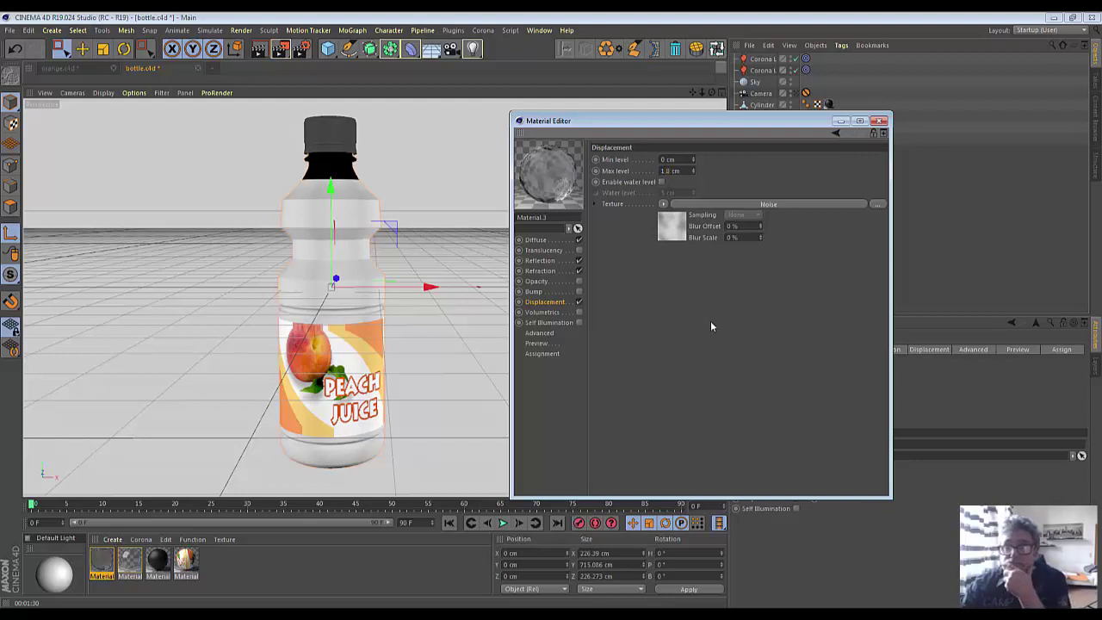
pyautogui.click(670, 227)
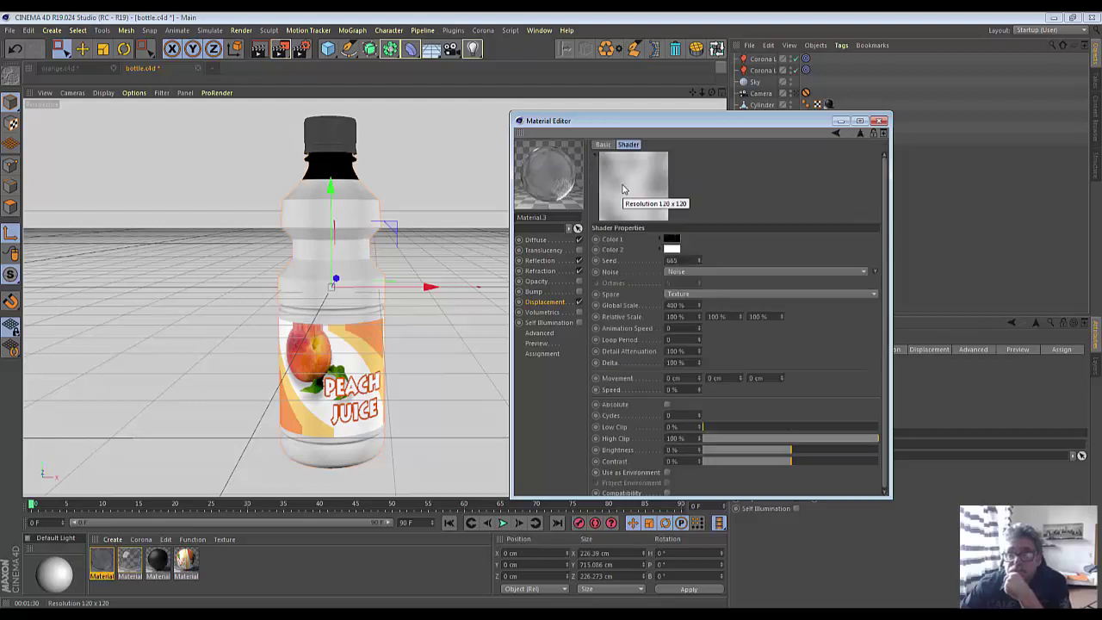
# - Enable Volumetrics on Material.3 with a pale yellow absorption colour
pyautogui.click(579, 313)
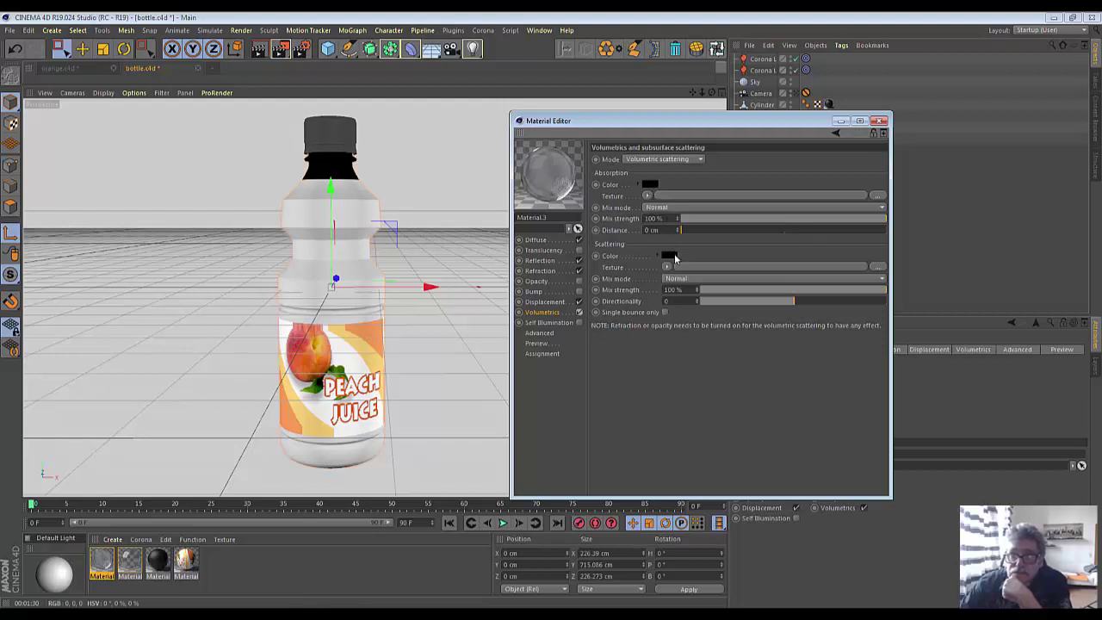
pyautogui.click(649, 185)
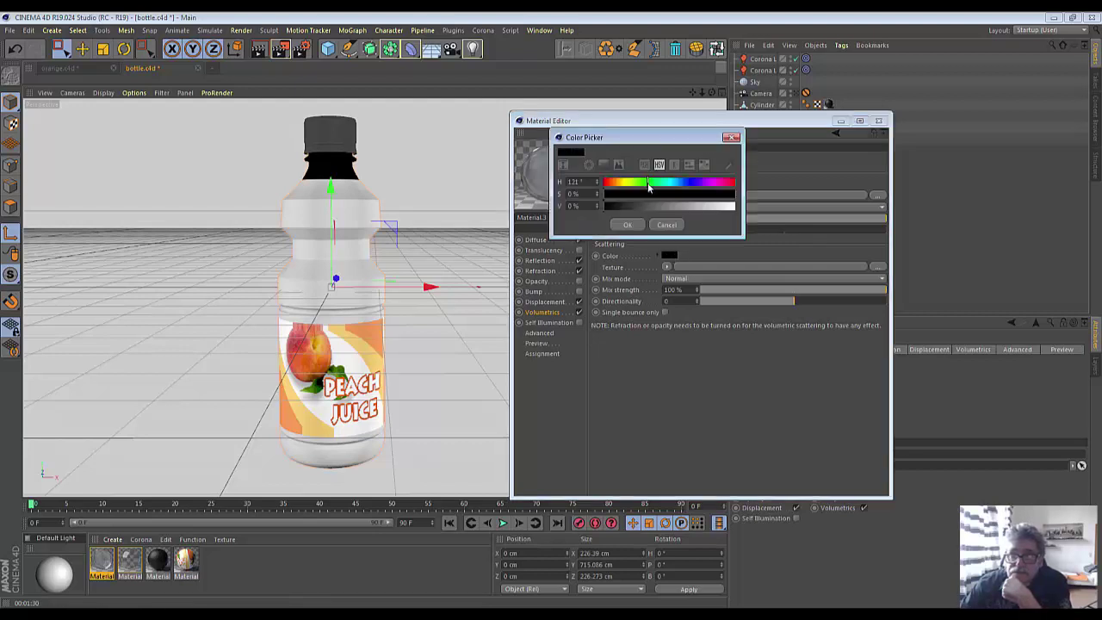
pyautogui.moveTo(649, 183); pyautogui.dragTo(628, 183)
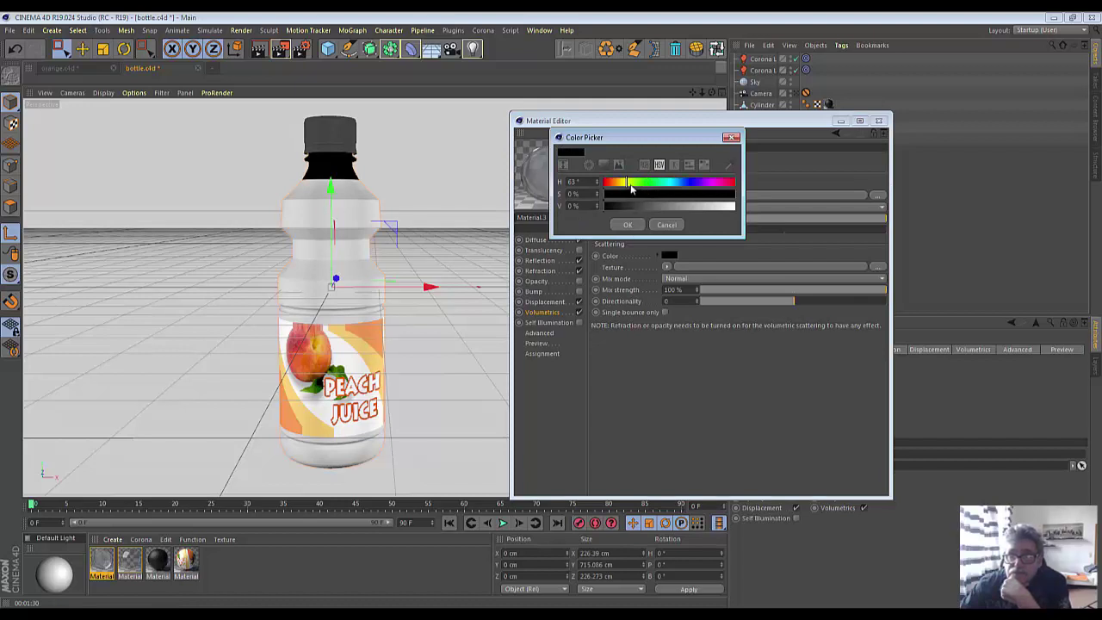
pyautogui.click(603, 165)
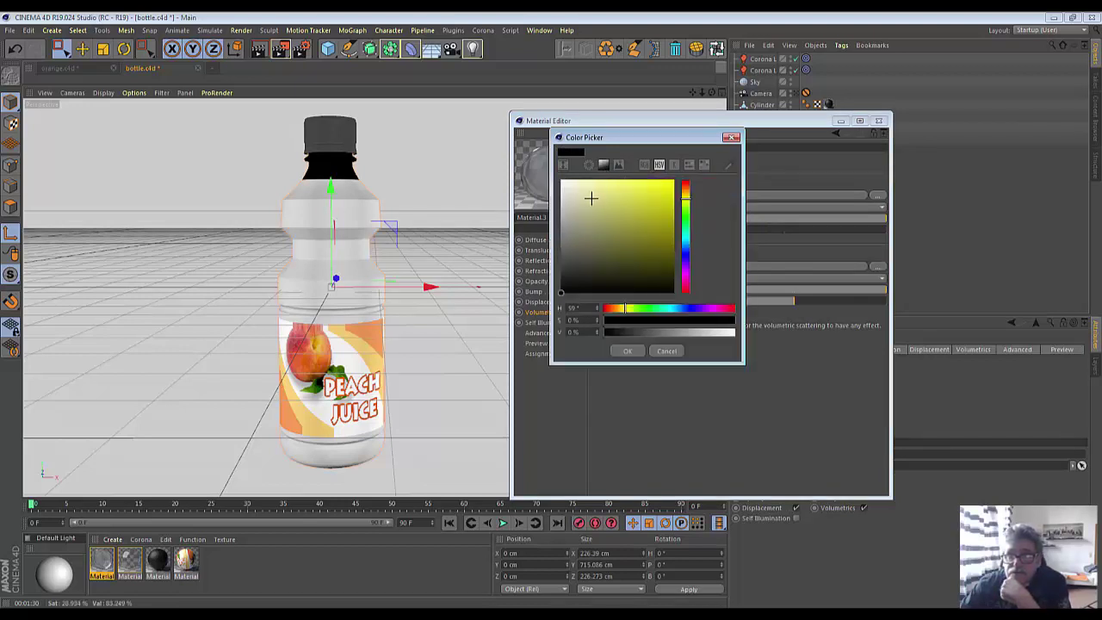
pyautogui.click(577, 188)
pyautogui.moveTo(576, 187); pyautogui.dragTo(577, 180)
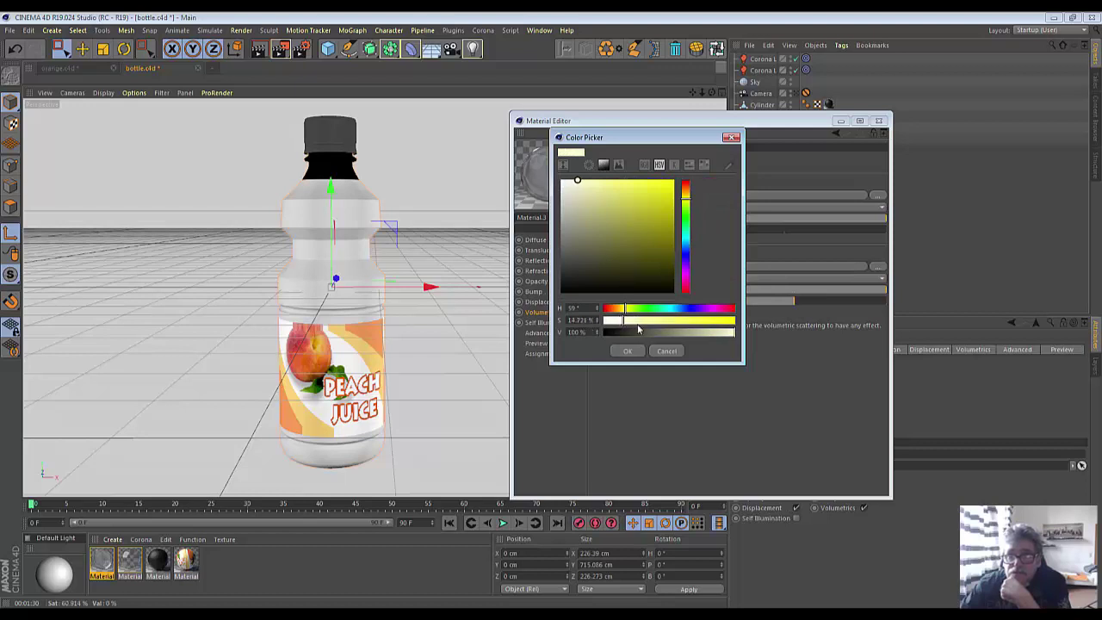
pyautogui.click(627, 351)
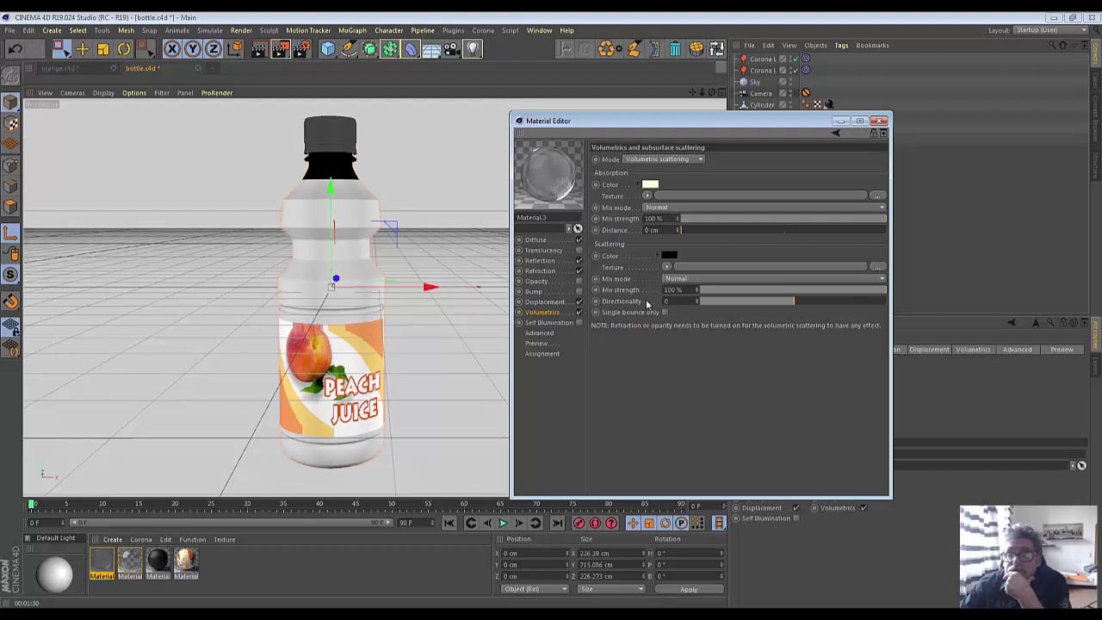
# - Set the volumetric scattering colour to orange-yellow and reposition the material editor
pyautogui.click(667, 256)
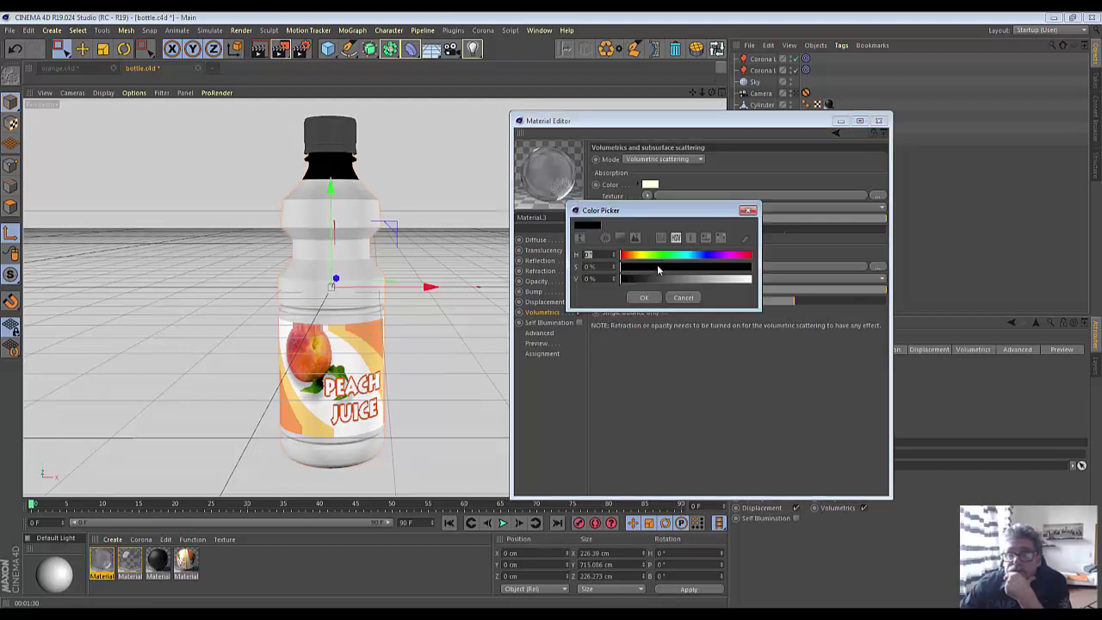
pyautogui.click(639, 256)
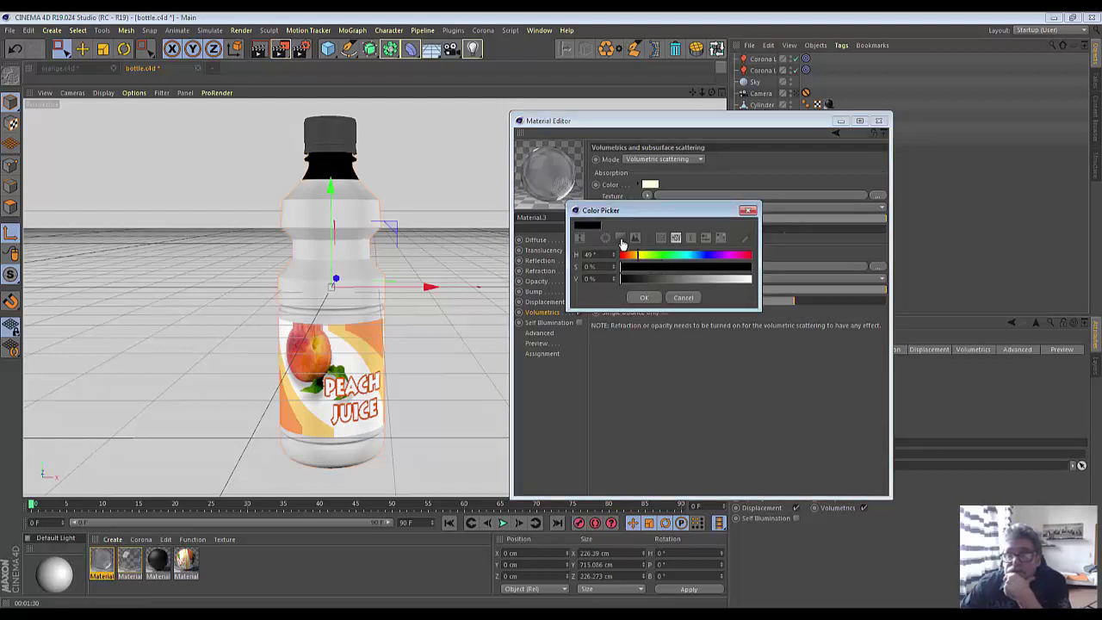
pyautogui.click(621, 238)
pyautogui.moveTo(666, 272); pyautogui.dragTo(672, 279)
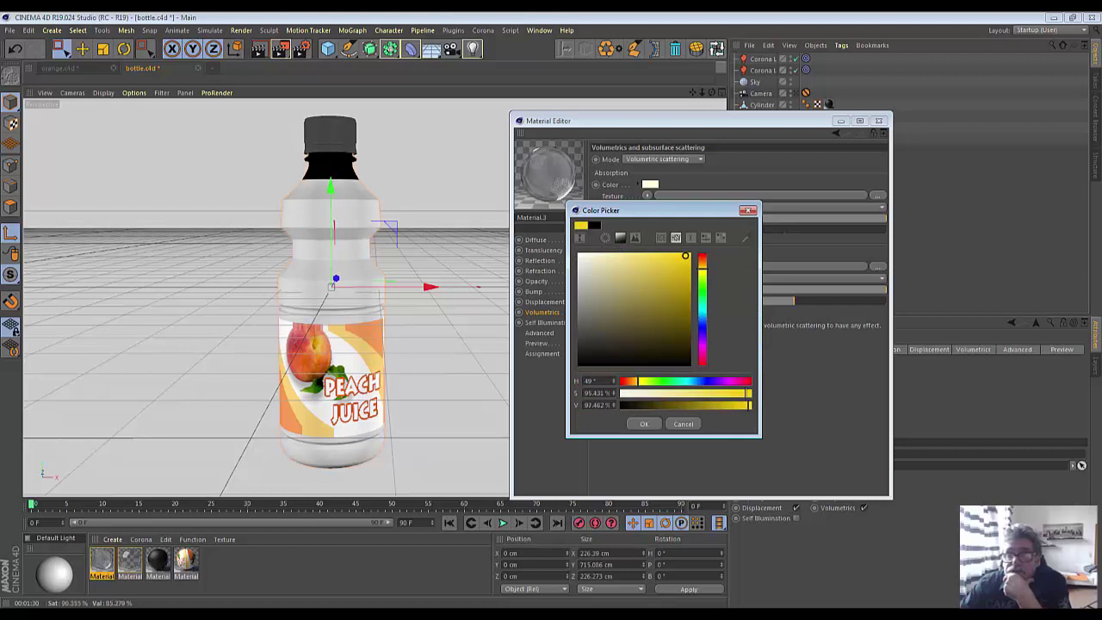
pyautogui.moveTo(667, 261)
pyautogui.mouseDown()
pyautogui.moveTo(704, 272)
pyautogui.moveTo(664, 261)
pyautogui.mouseUp()
pyautogui.click(703, 271)
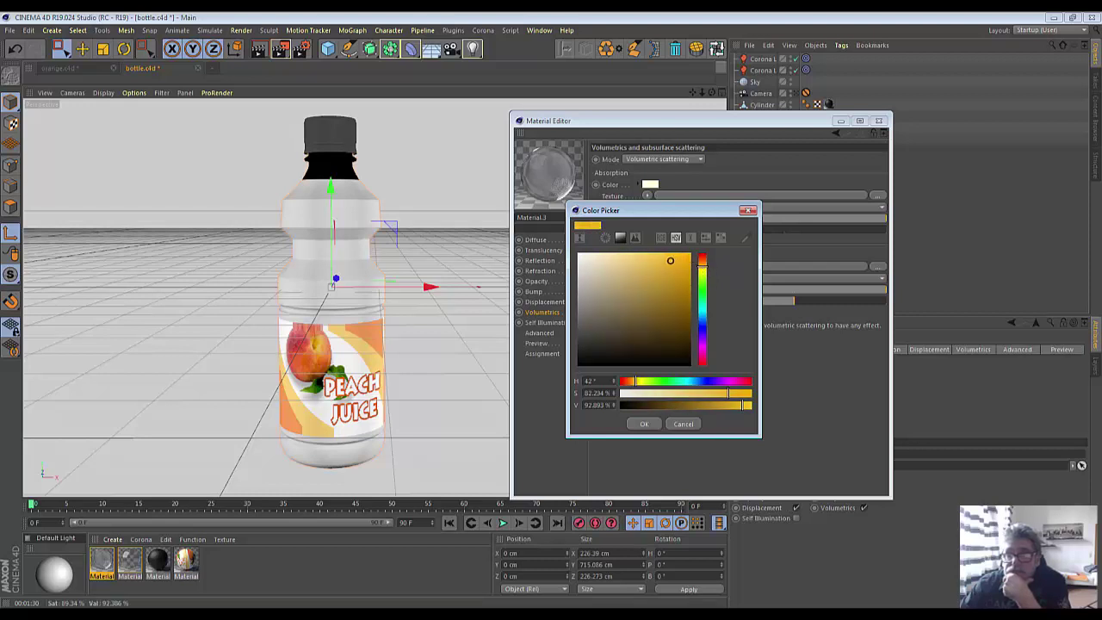
pyautogui.click(645, 424)
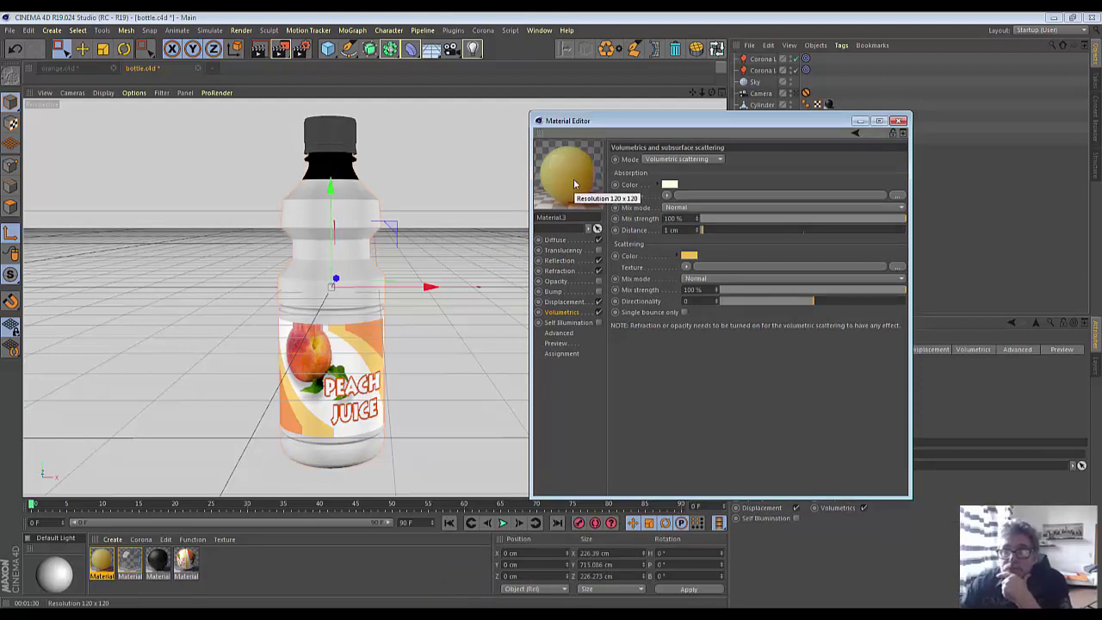
pyautogui.moveTo(656, 121); pyautogui.dragTo(825, 241)
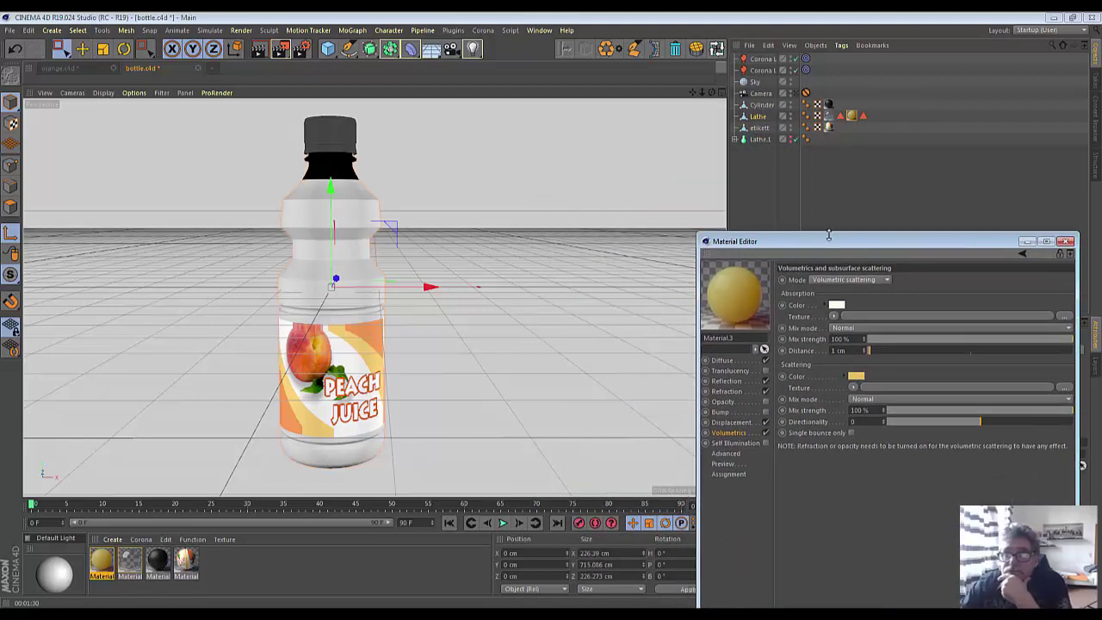
pyautogui.moveTo(817, 245); pyautogui.dragTo(686, 257)
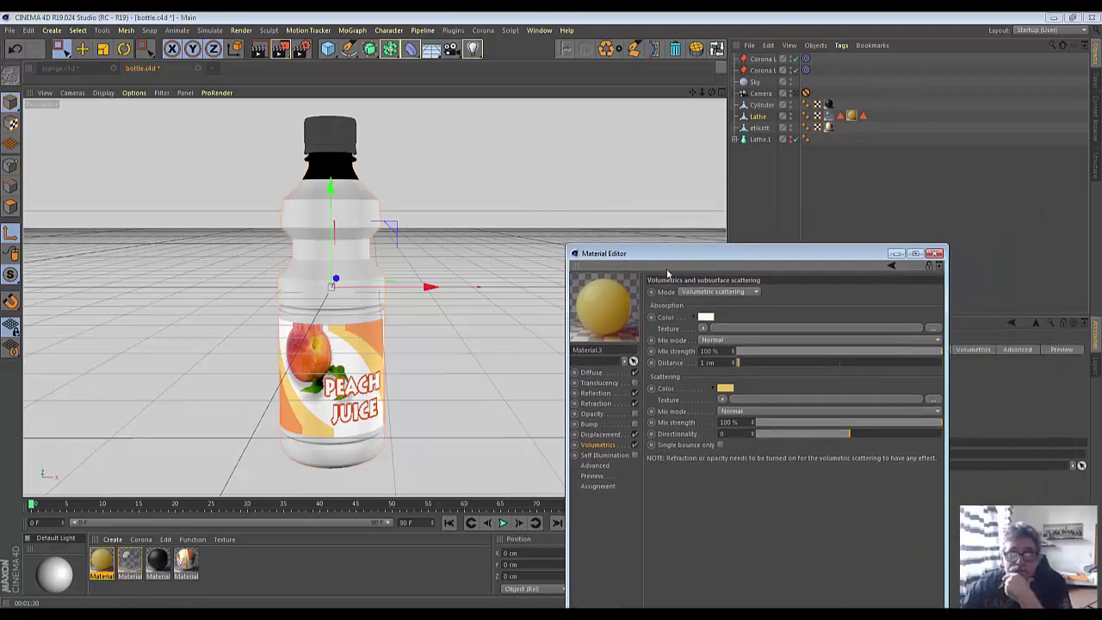
# - Preview-render the juice-filled bottle, then close Material.3's editor
pyautogui.click(259, 50)
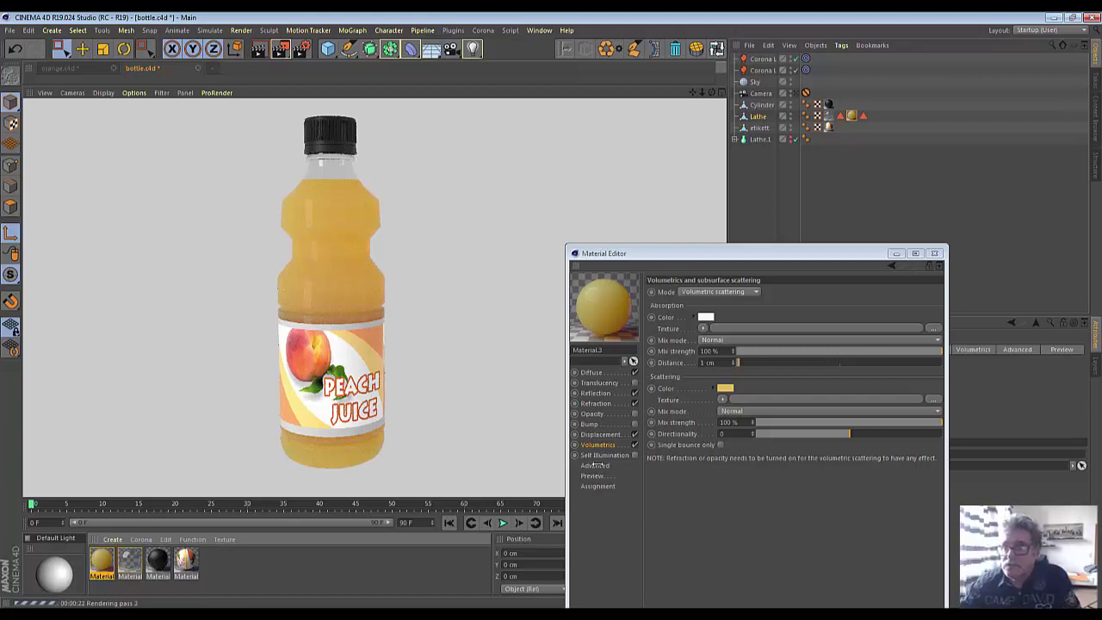
pyautogui.click(896, 254)
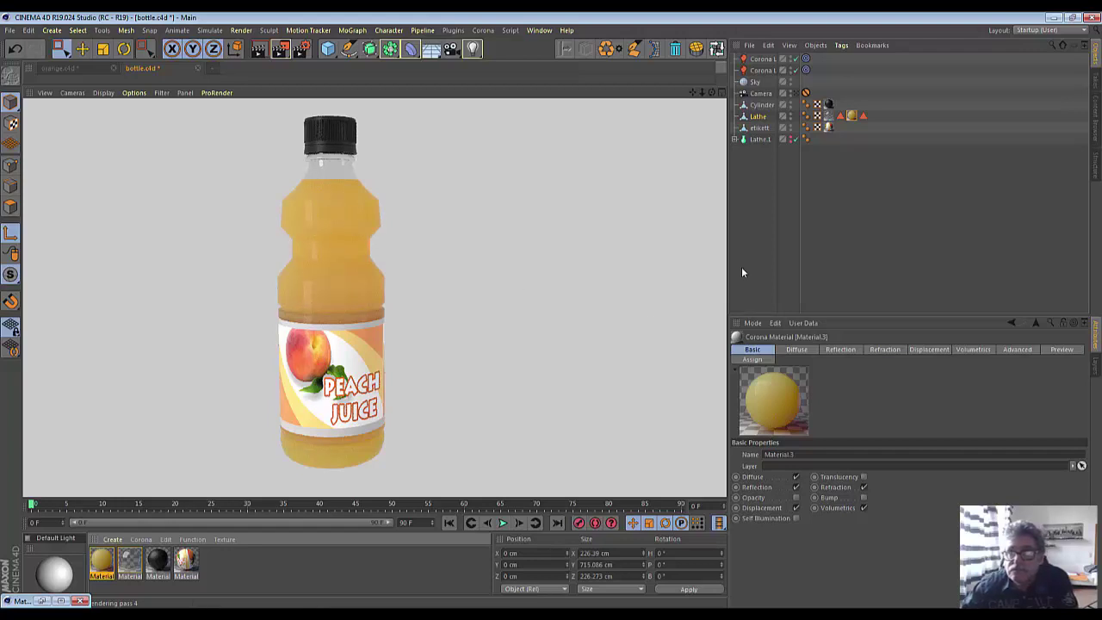
# - Select the first Corona light, preview-render through the camera, then switch to four views
pyautogui.click(761, 65)
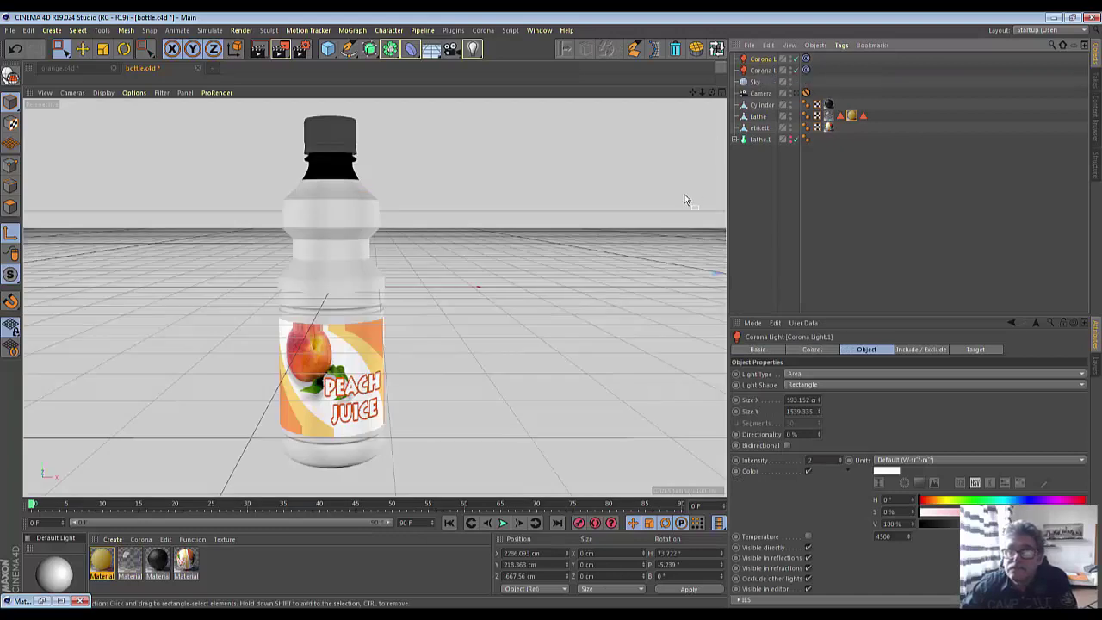
pyautogui.scroll(-3, 683, 197)
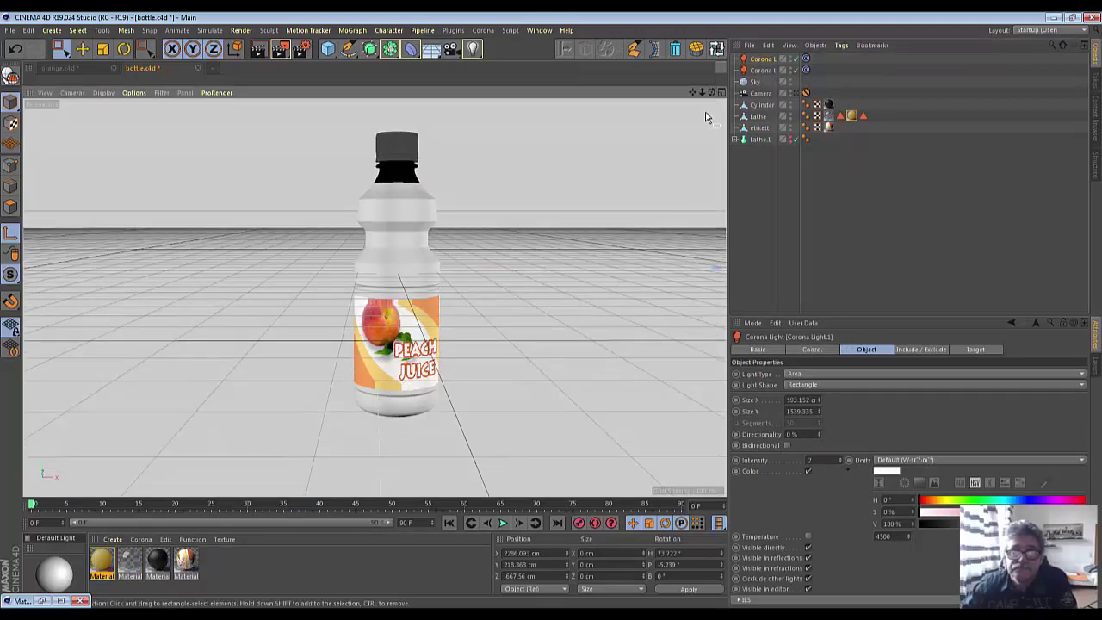
pyautogui.click(804, 93)
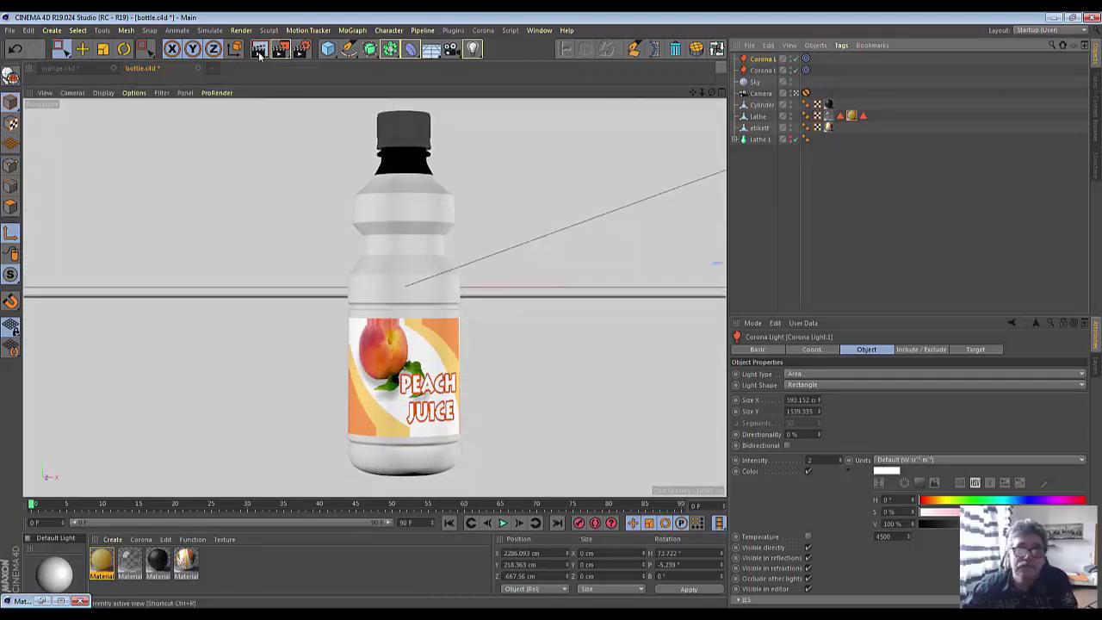
pyautogui.click(260, 53)
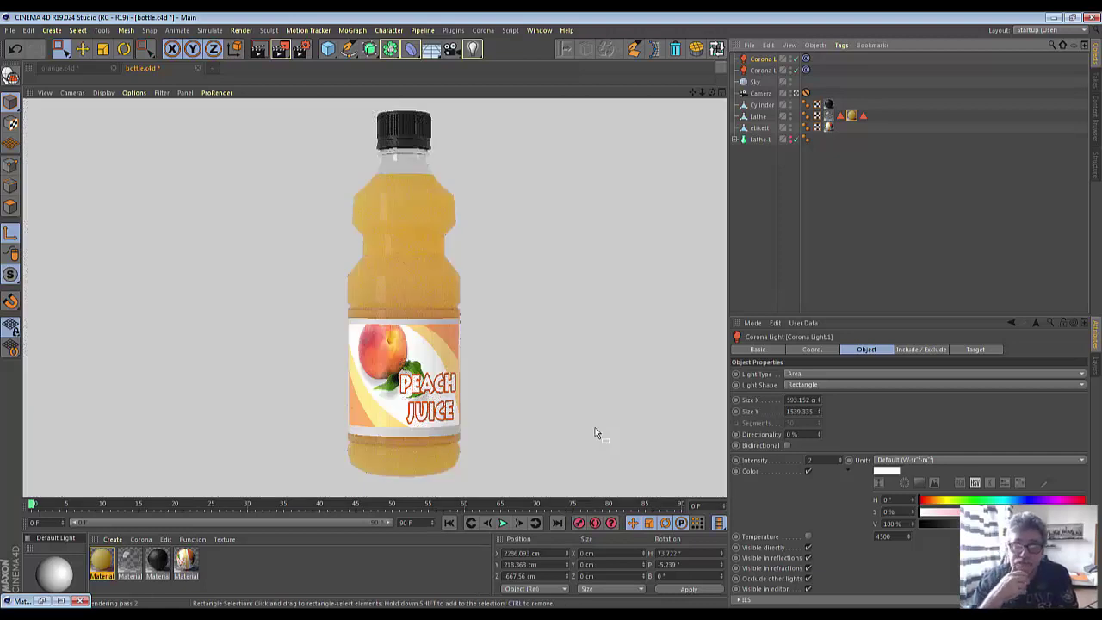
pyautogui.click(720, 93)
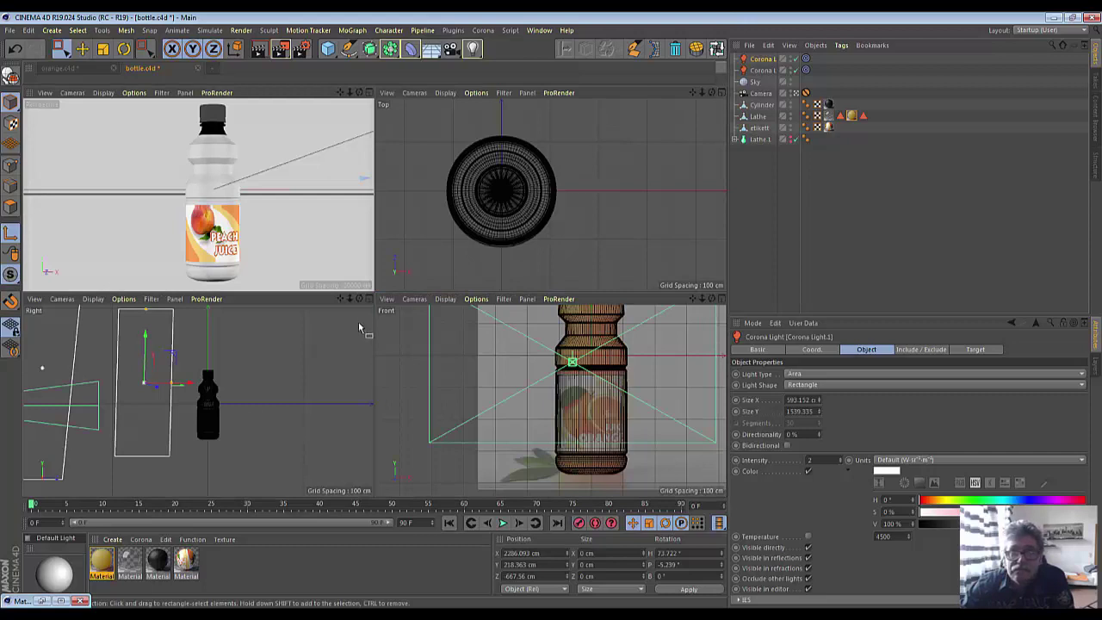
# - Lift and tilt the main Corona light in the enlarged Right view
pyautogui.click(368, 298)
pyautogui.scroll(-3, 376, 349)
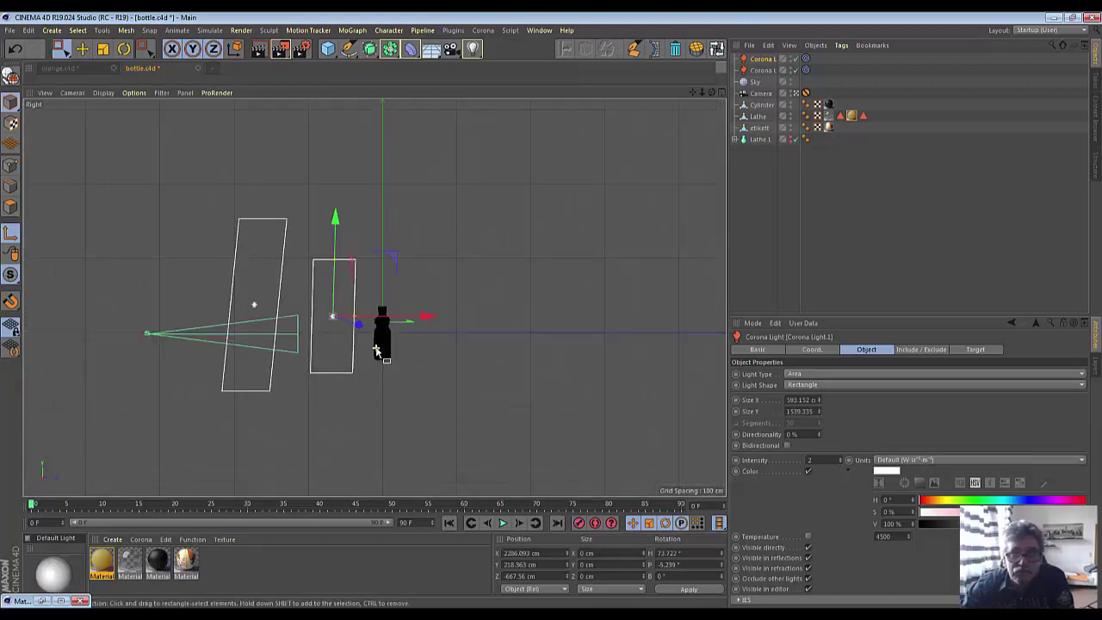
pyautogui.scroll(-2, 376, 349)
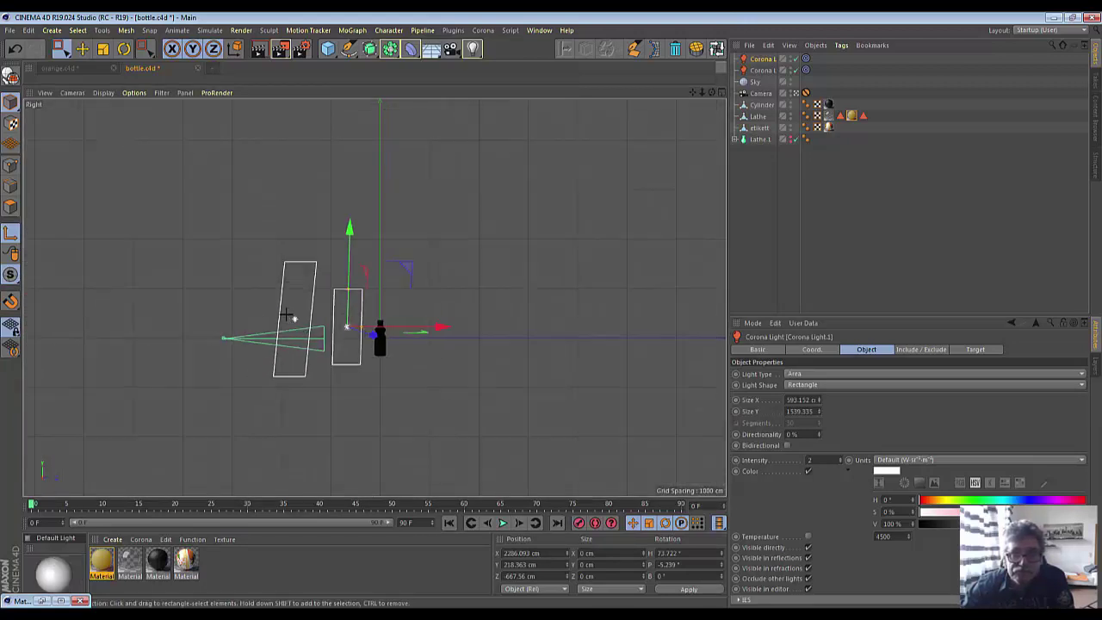
pyautogui.click(762, 69)
pyautogui.moveTo(304, 219); pyautogui.dragTo(381, 172)
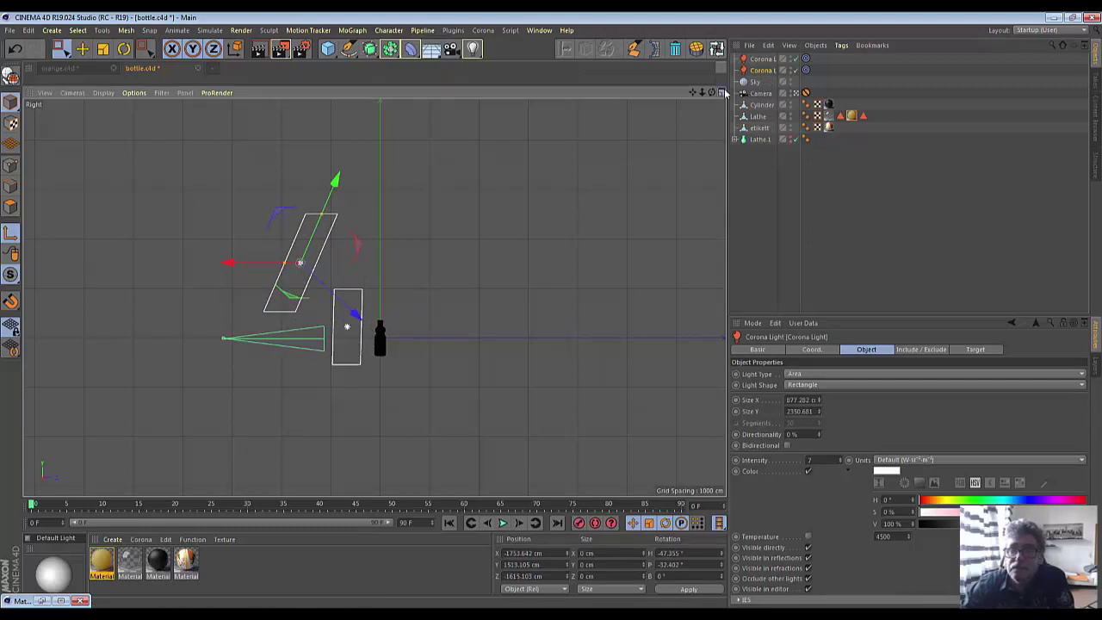
# - Reposition the main Corona light in the enlarged Top view
pyautogui.click(721, 92)
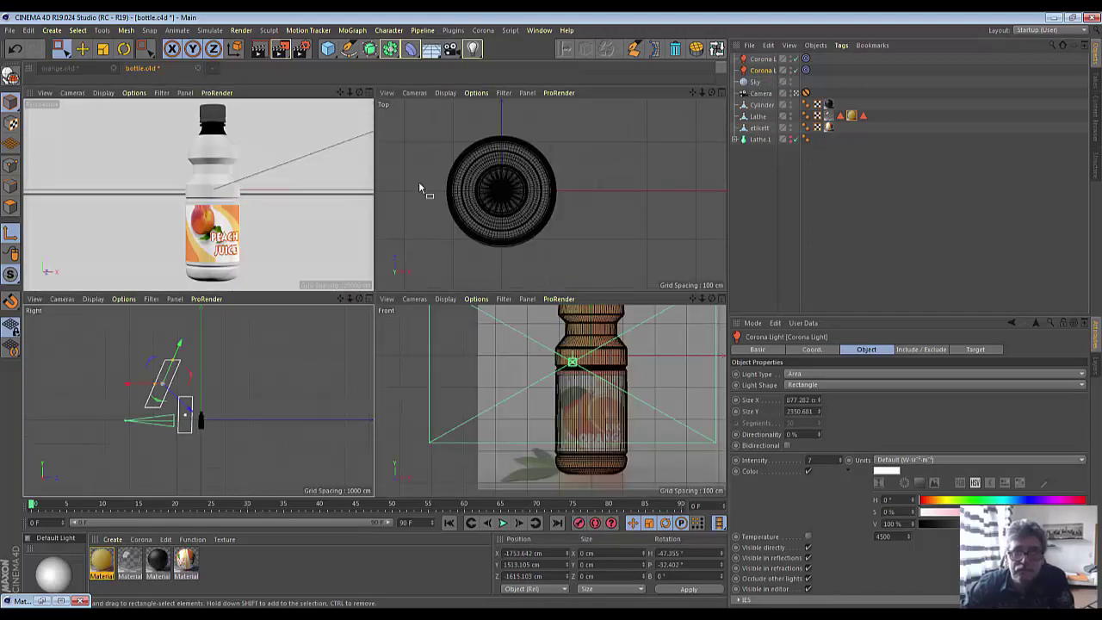
pyautogui.click(721, 92)
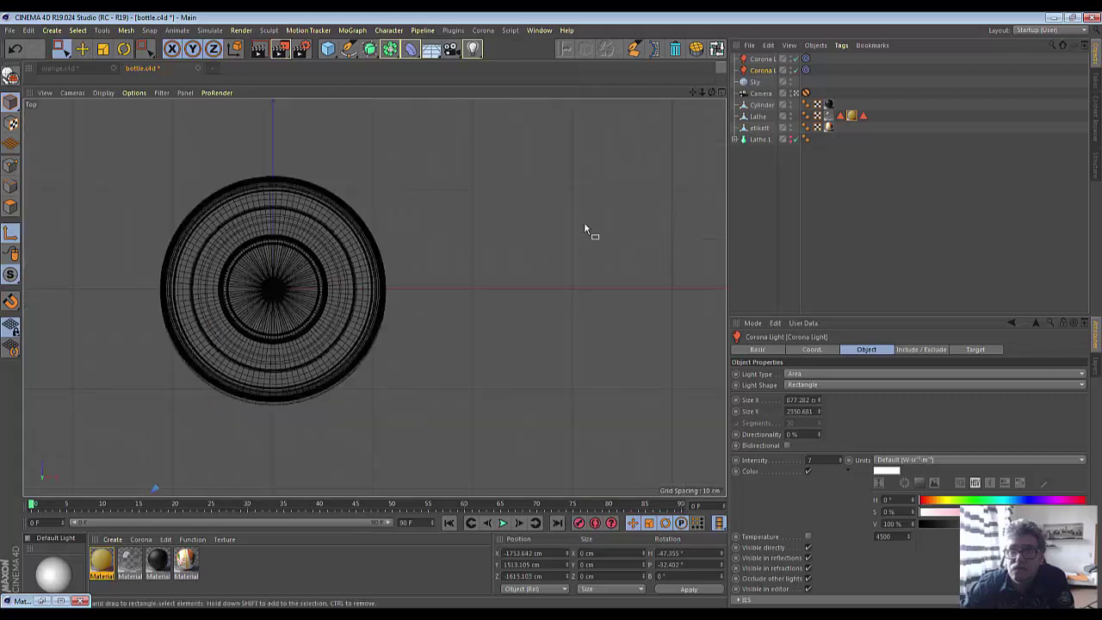
pyautogui.scroll(-5, 497, 291)
pyautogui.scroll(-2, 497, 291)
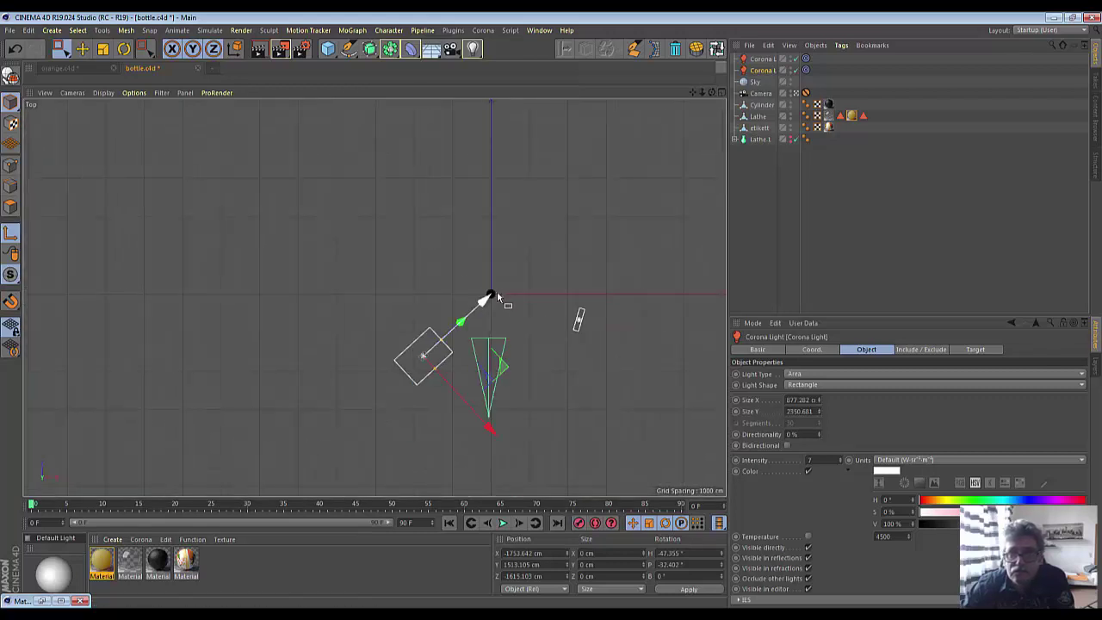
pyautogui.moveTo(485, 303); pyautogui.dragTo(487, 296)
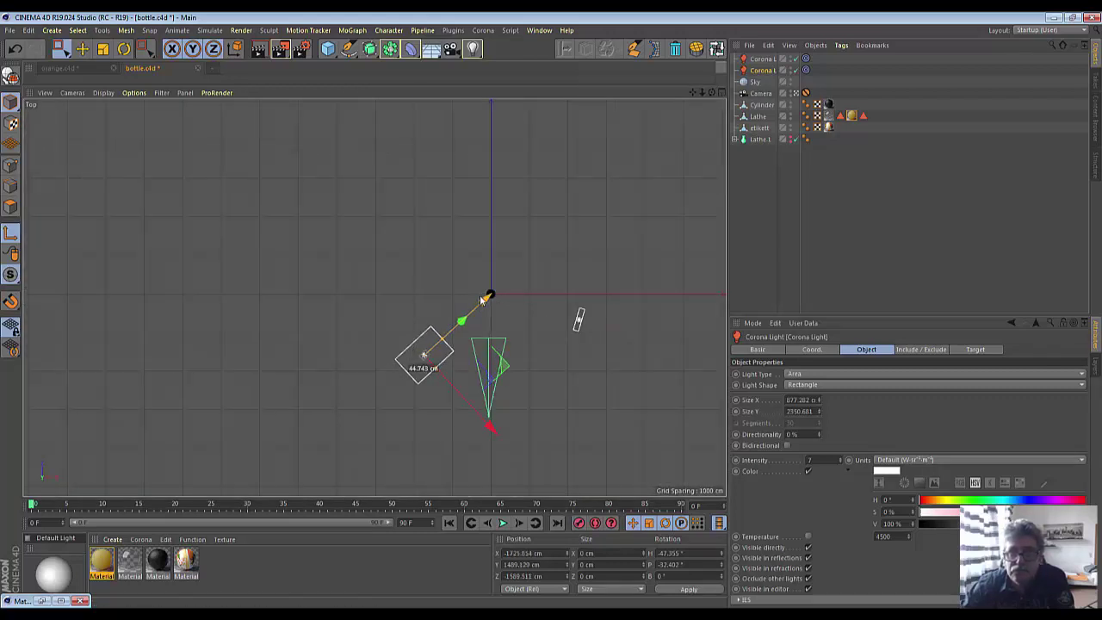
# - Set the main Corona light's intensity to 9.6 and widen its area
pyautogui.click(840, 460)
pyautogui.write('8.6')
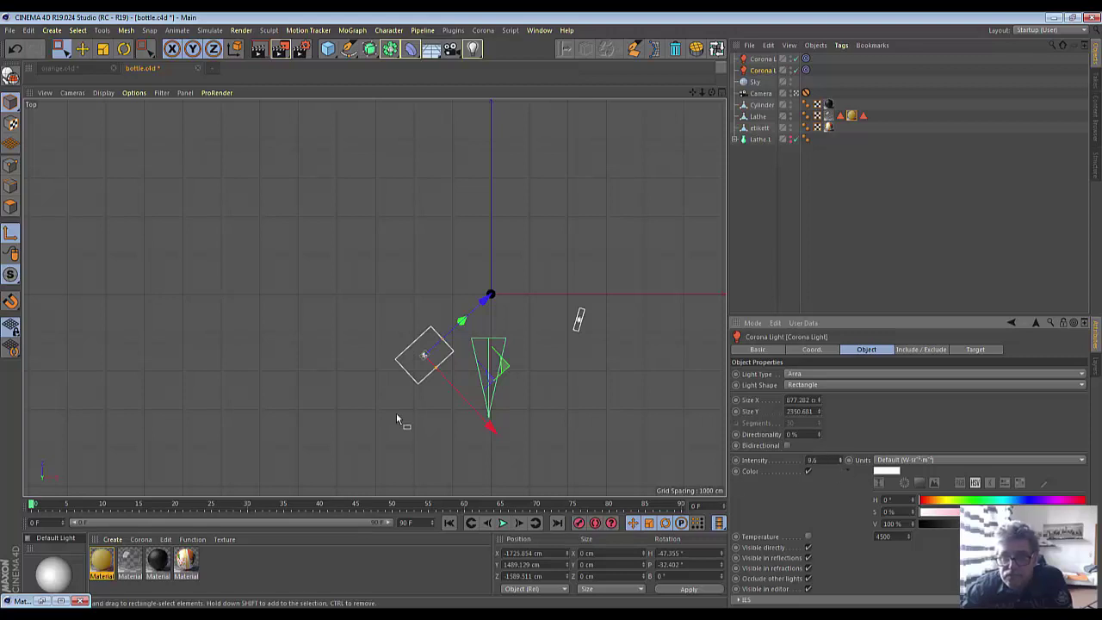
pyautogui.moveTo(436, 367); pyautogui.dragTo(443, 377)
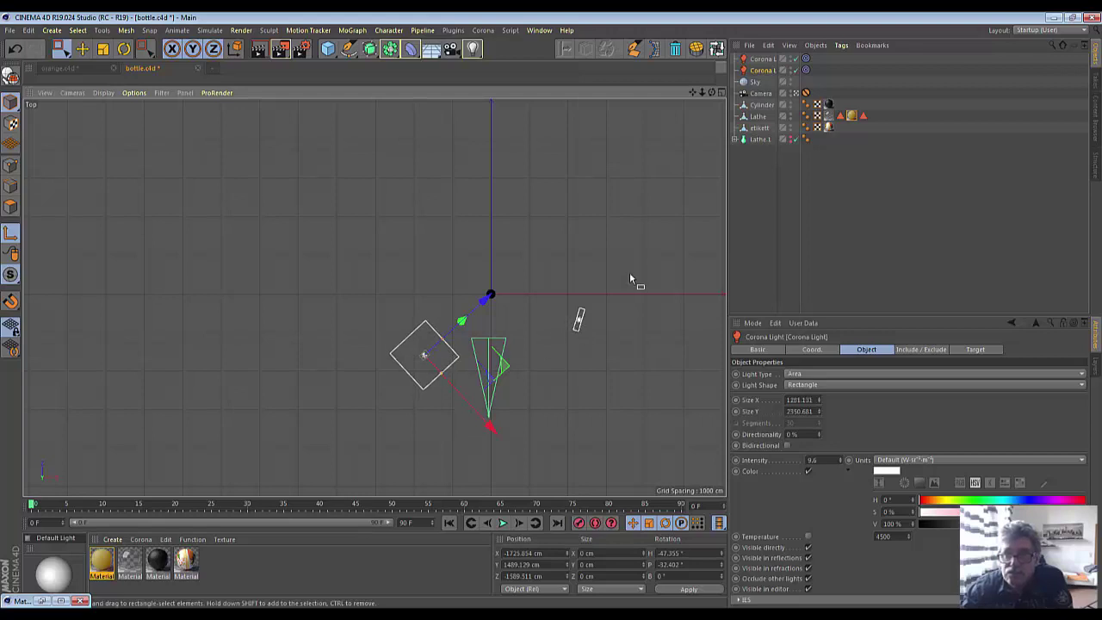
pyautogui.click(757, 60)
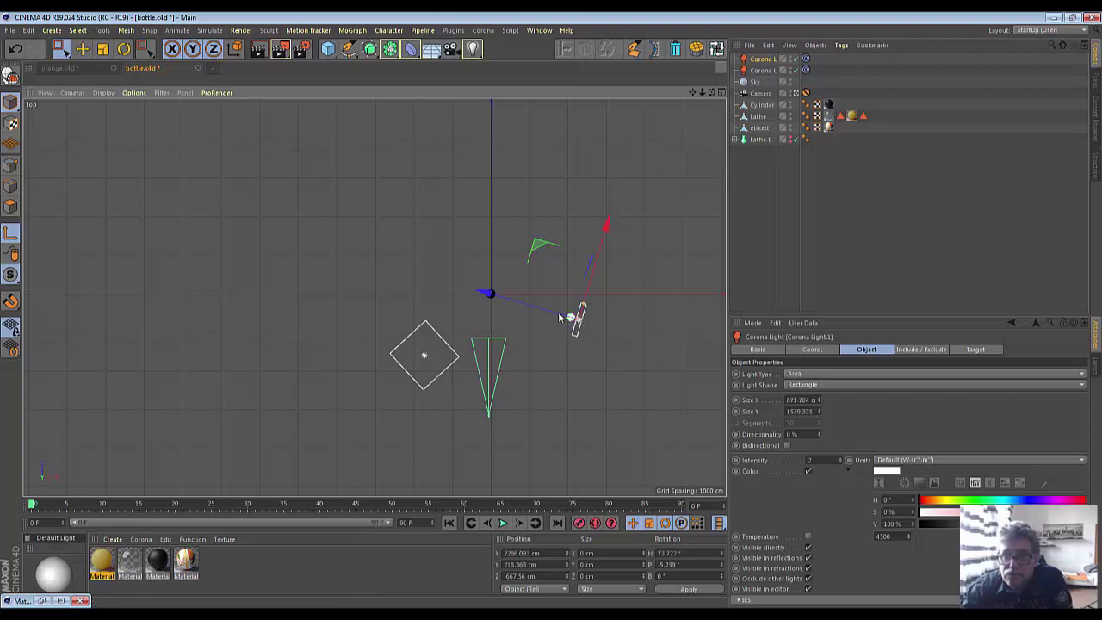
# - Set Corona Light.1's intensity to 4, then lift it and rotate it toward the bottle
pyautogui.moveTo(581, 313); pyautogui.dragTo(577, 334)
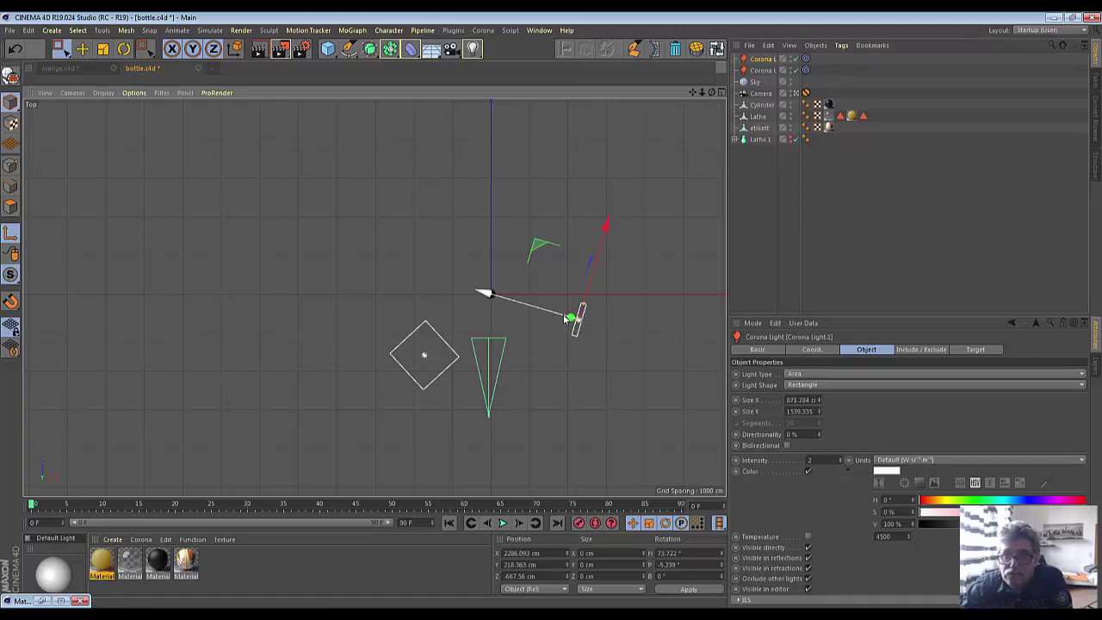
pyautogui.click(841, 462)
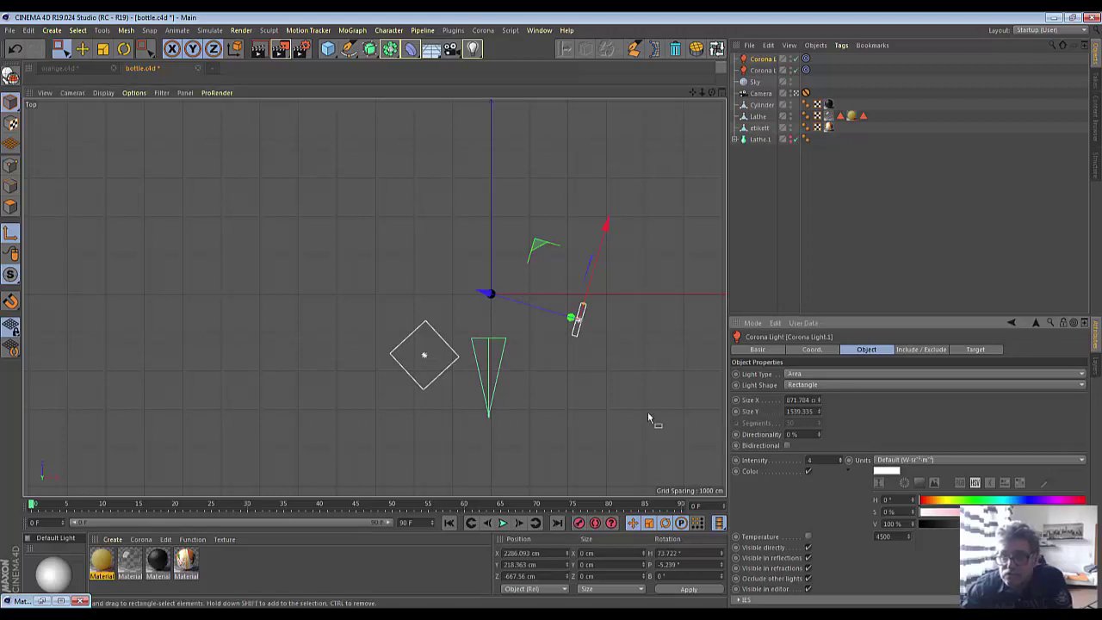
pyautogui.click(721, 92)
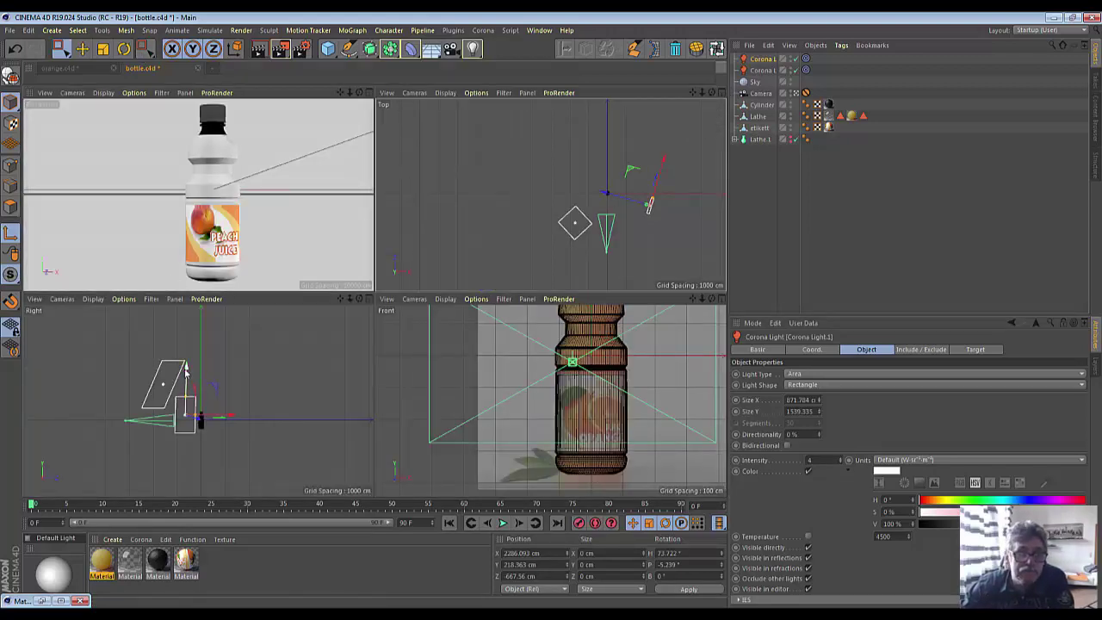
pyautogui.moveTo(188, 381)
pyautogui.mouseDown()
pyautogui.moveTo(191, 349)
pyautogui.moveTo(202, 358)
pyautogui.mouseUp()
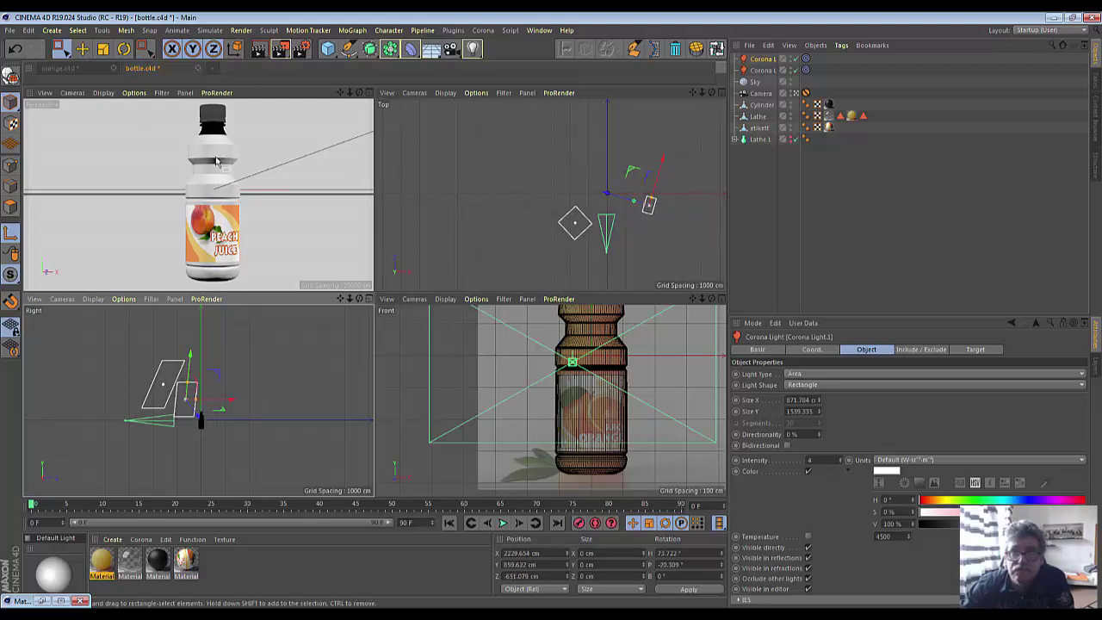
pyautogui.press('r')
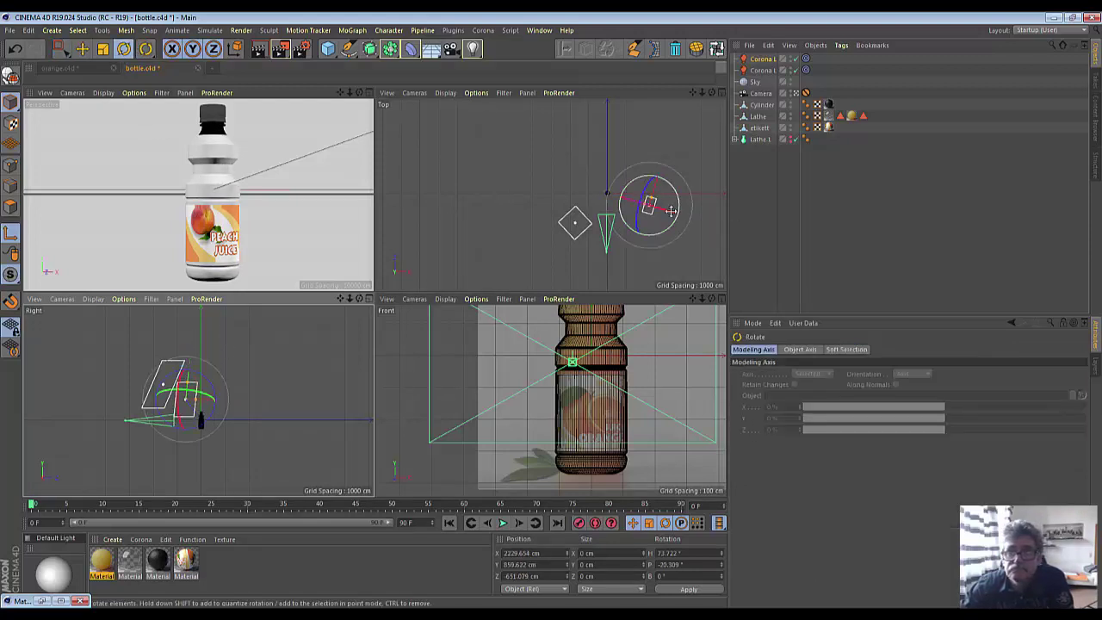
pyautogui.moveTo(677, 205); pyautogui.dragTo(689, 209)
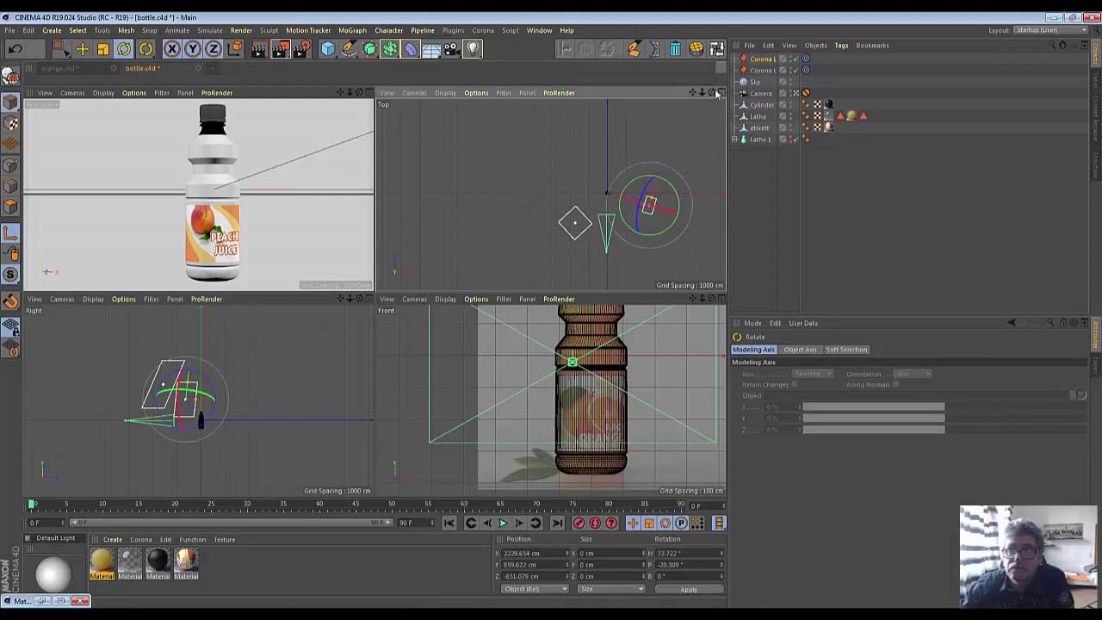
# - Move Corona Light.1 higher along Y in the Front view
pyautogui.click(722, 297)
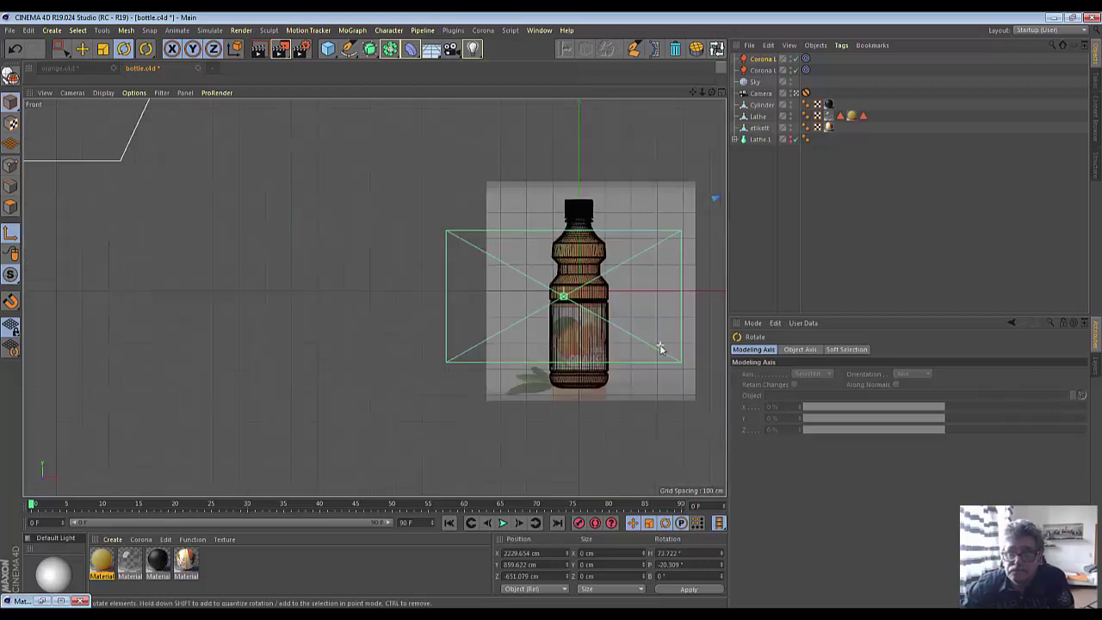
pyautogui.scroll(-5, 661, 345)
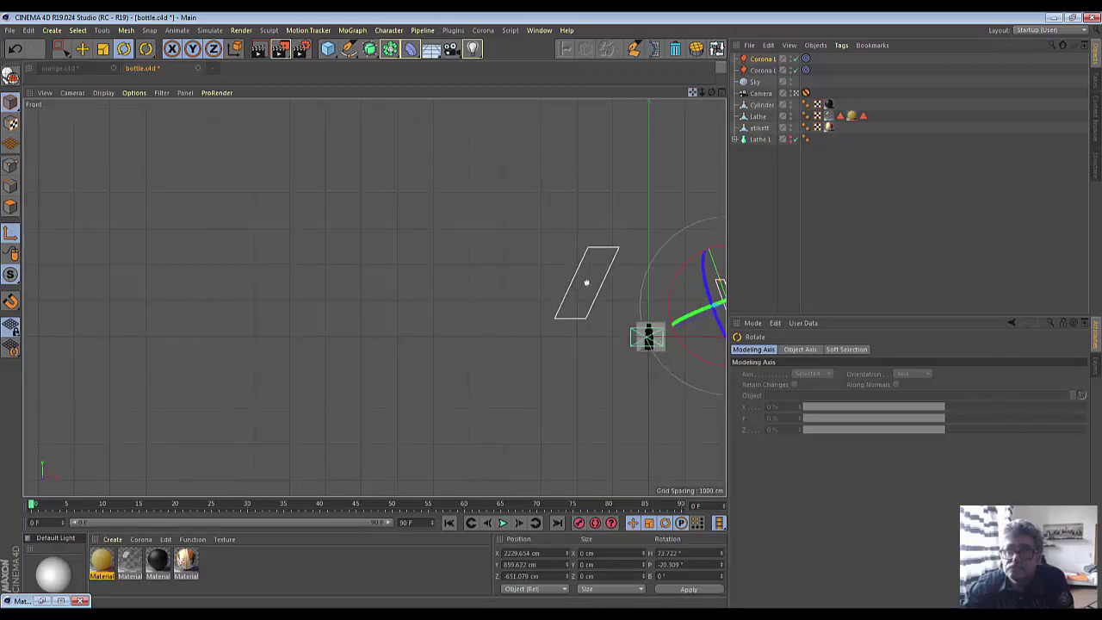
pyautogui.moveTo(692, 93); pyautogui.dragTo(398, 140)
pyautogui.click(83, 49)
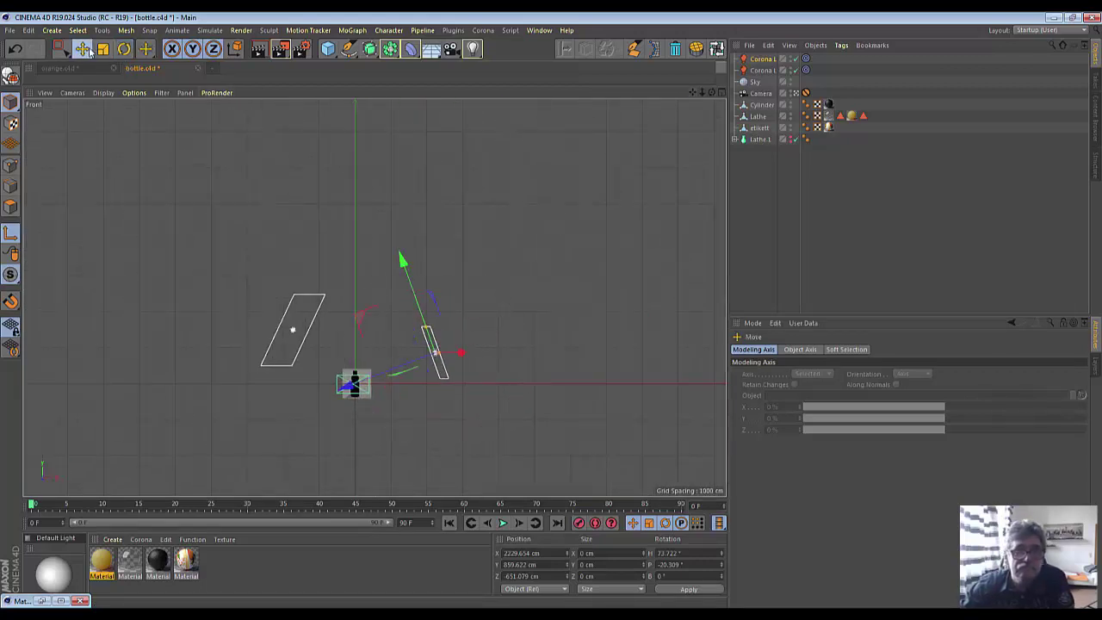
pyautogui.moveTo(401, 256); pyautogui.dragTo(371, 249)
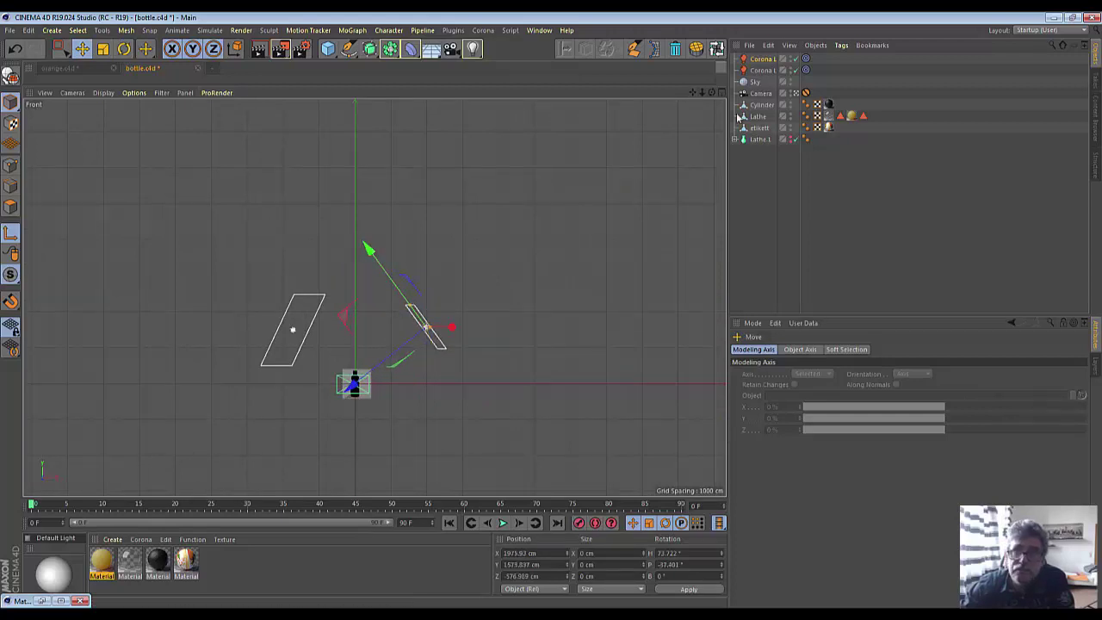
pyautogui.click(722, 93)
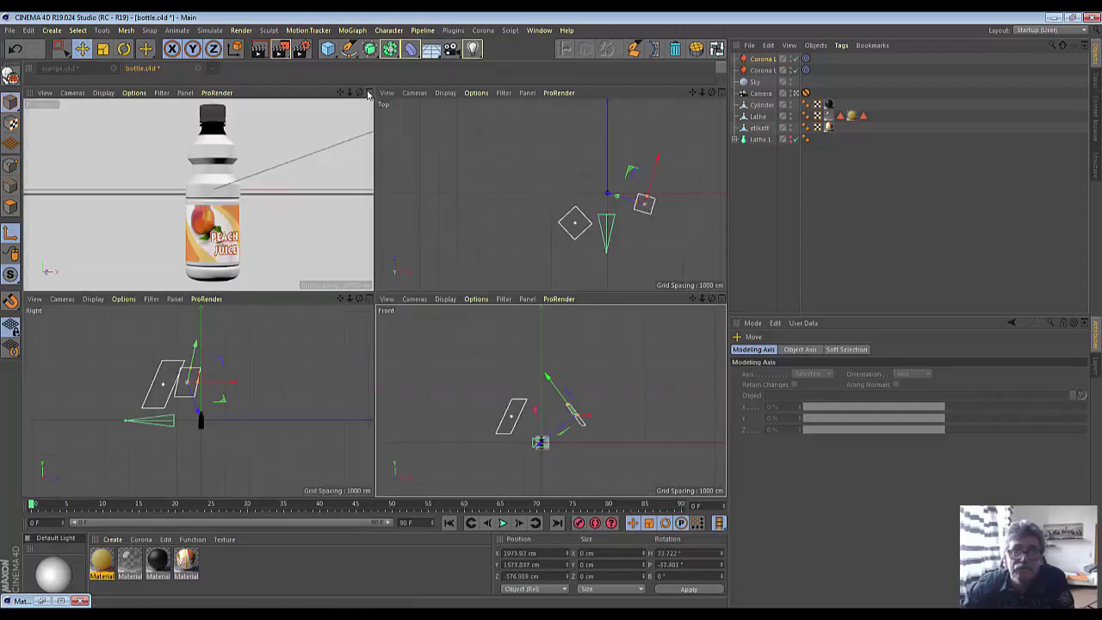
# - Maximise the Perspective view and open Material.3 from the Lathe's texture tag
pyautogui.click(369, 92)
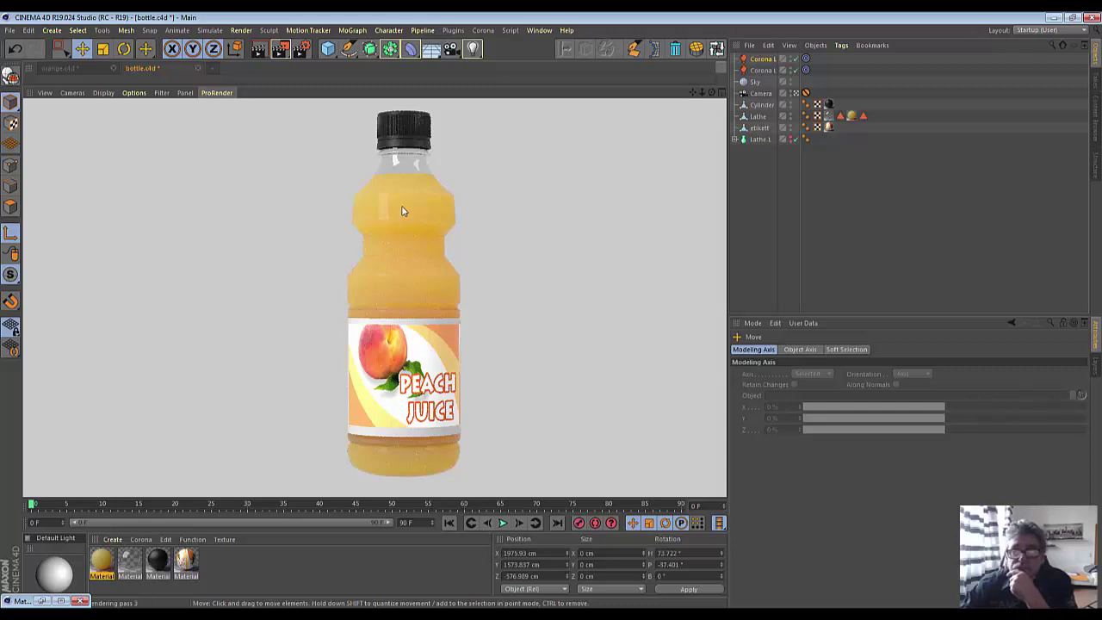
pyautogui.doubleClick(852, 117)
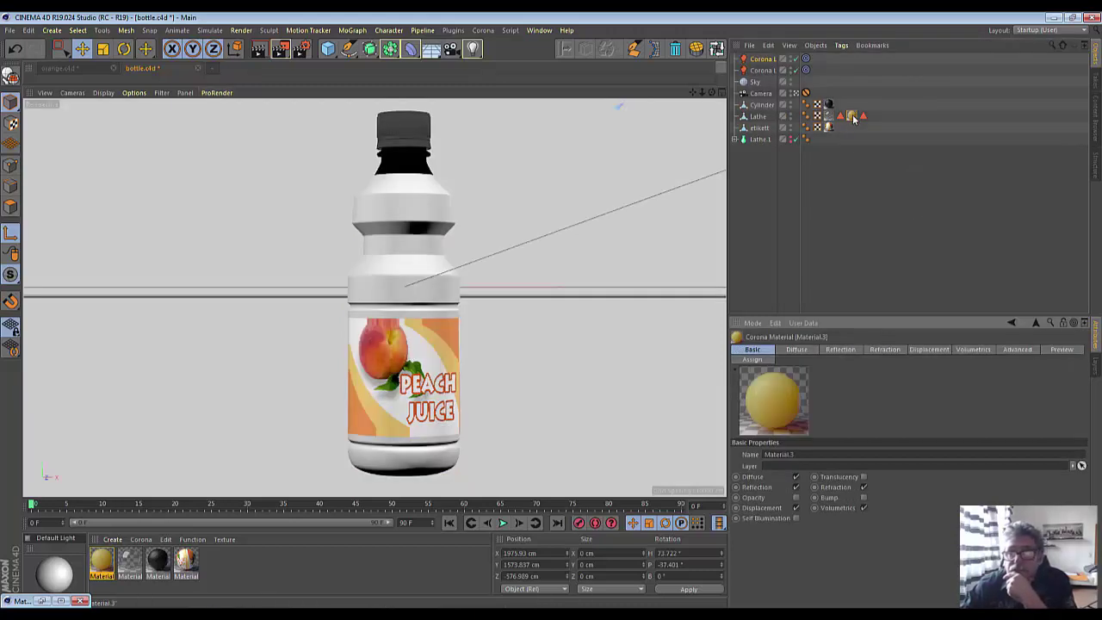
# - Set Material.3's reflection Fresnel IOR to 1.37, up from 1.18
pyautogui.click(847, 351)
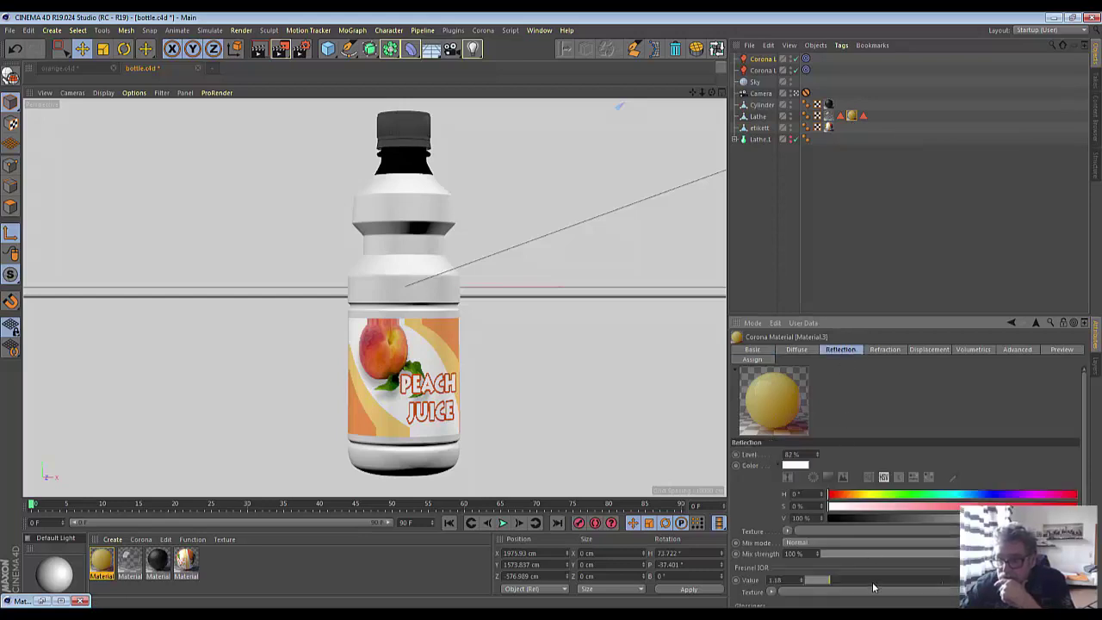
pyautogui.moveTo(831, 585); pyautogui.dragTo(872, 593)
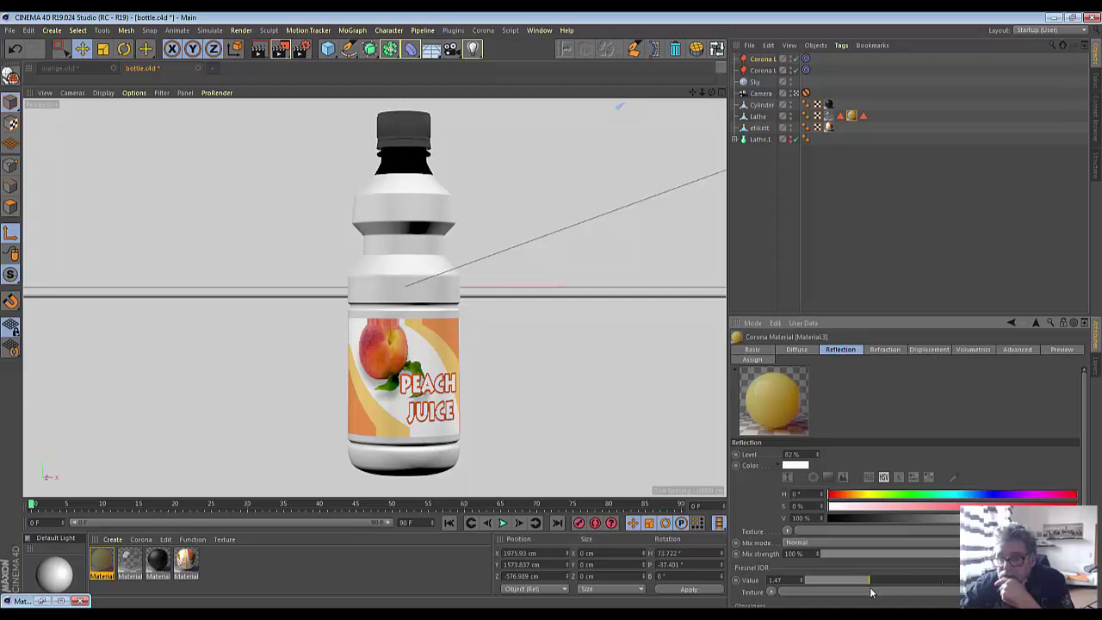
pyautogui.moveTo(869, 592)
pyautogui.mouseDown()
pyautogui.moveTo(867, 582)
pyautogui.moveTo(945, 583)
pyautogui.mouseUp()
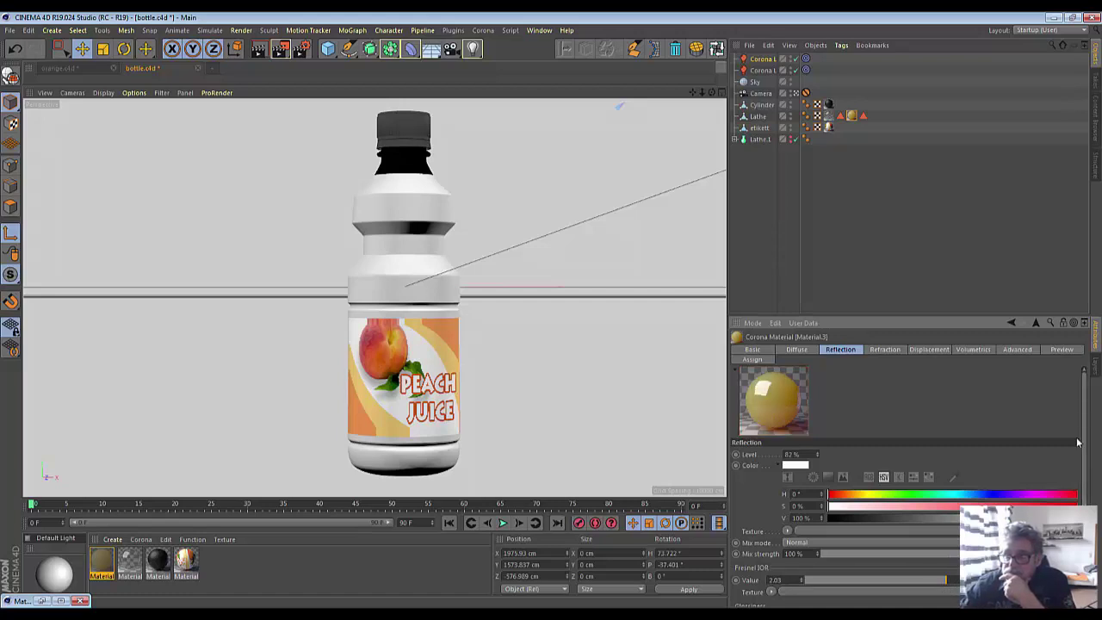
pyautogui.moveTo(945, 583); pyautogui.dragTo(898, 590)
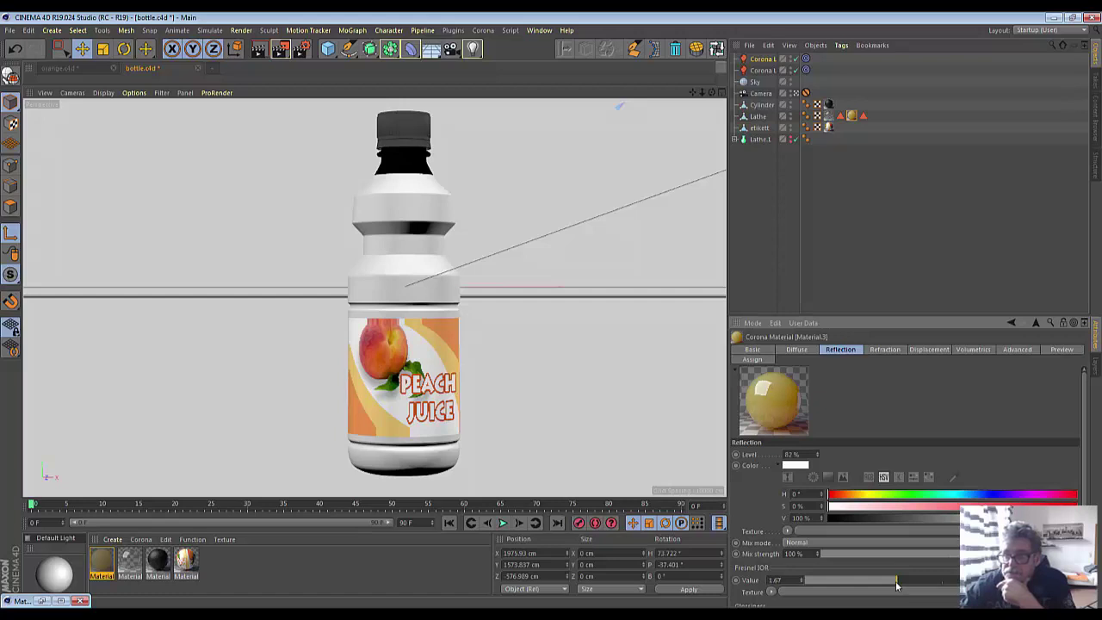
pyautogui.moveTo(897, 585); pyautogui.dragTo(849, 588)
# - Render the orange-juice bottle under the new lighting in the Picture Viewer
pyautogui.click(256, 52)
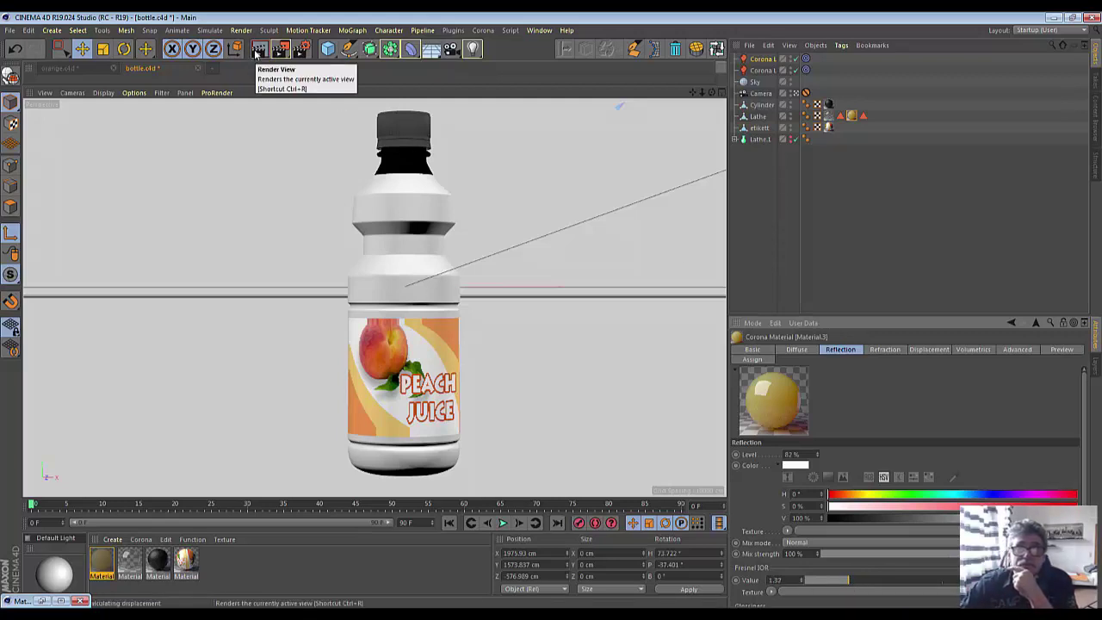